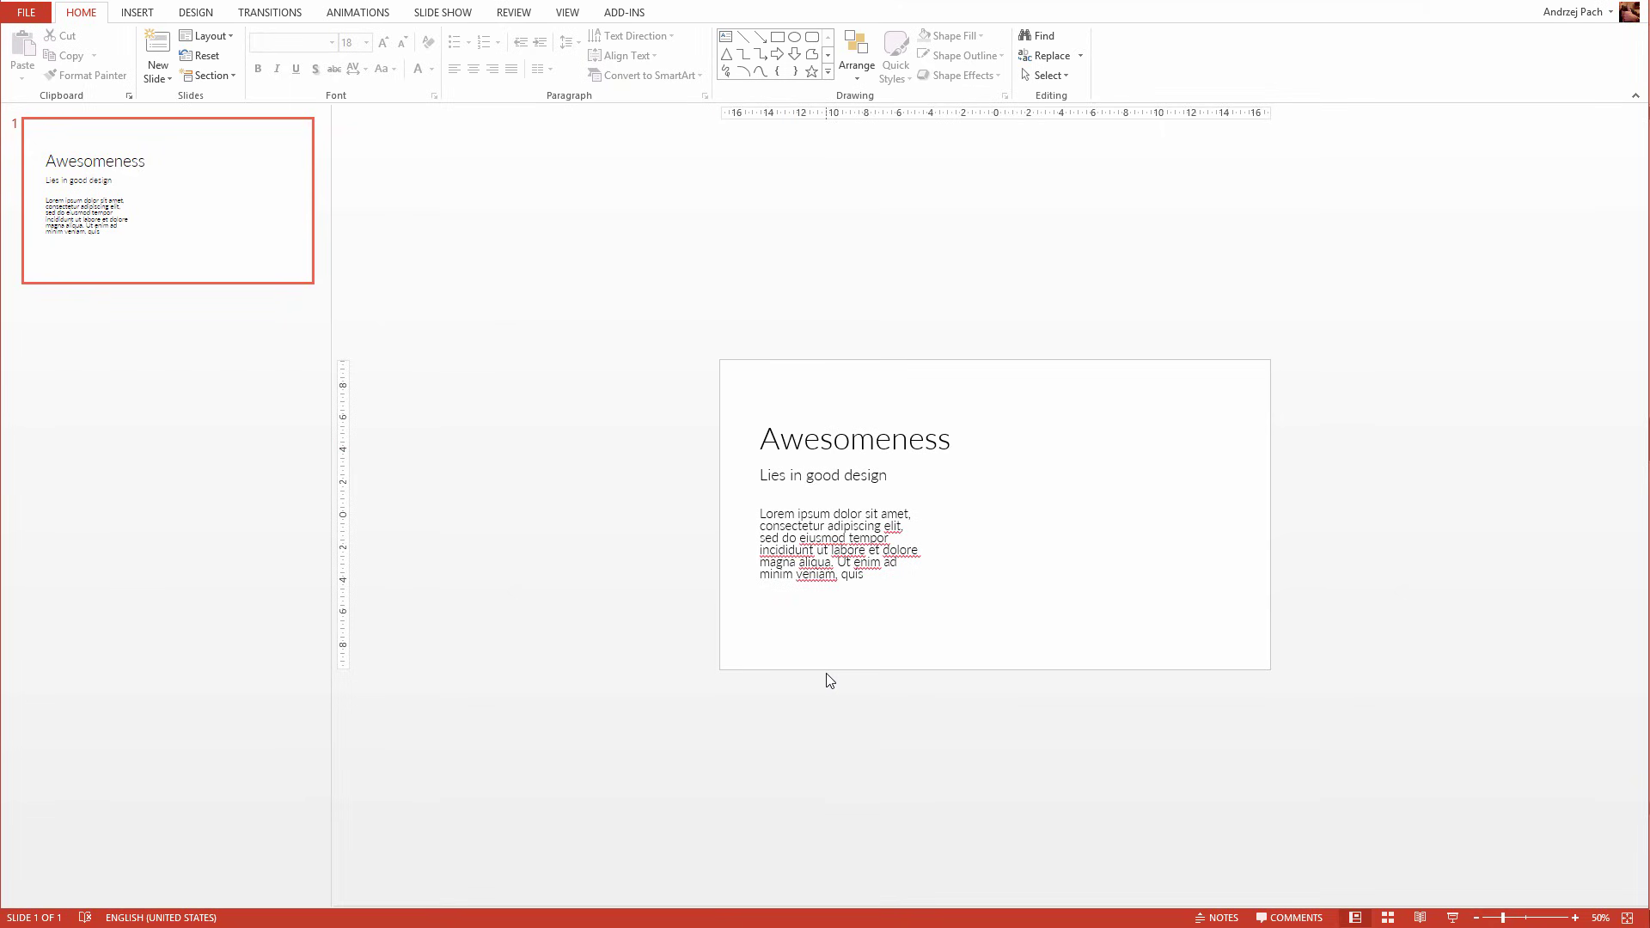
# Select the Awesomeness title and browse the font list, keeping Lato Light unchanged
pyautogui.click(870, 451)
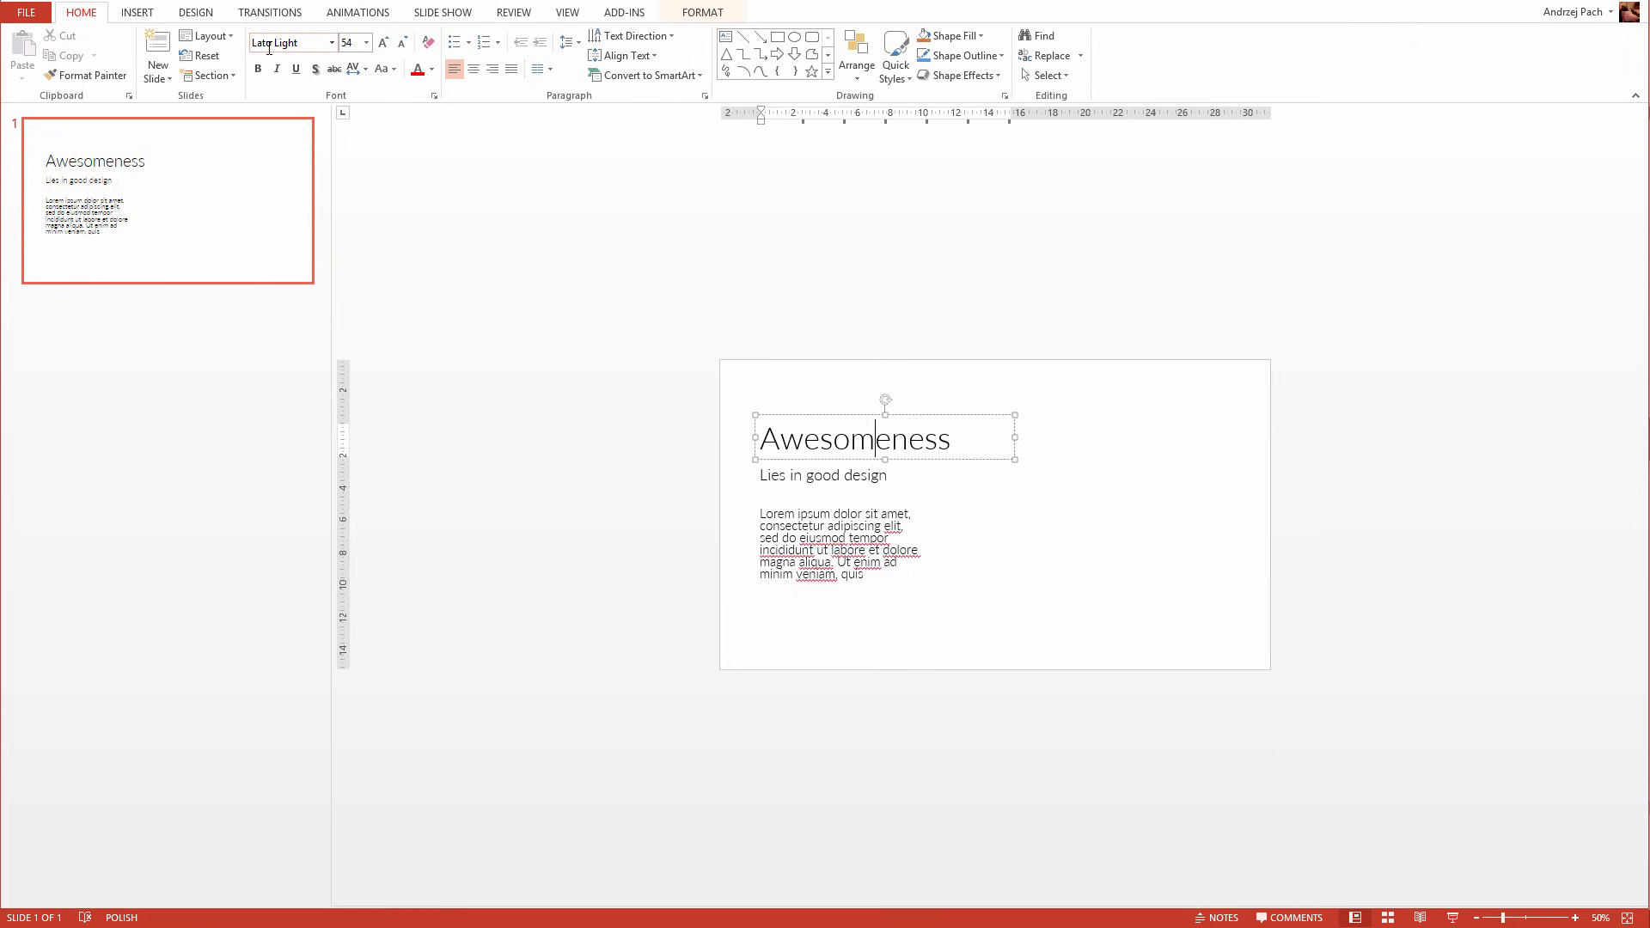
pyautogui.click(332, 43)
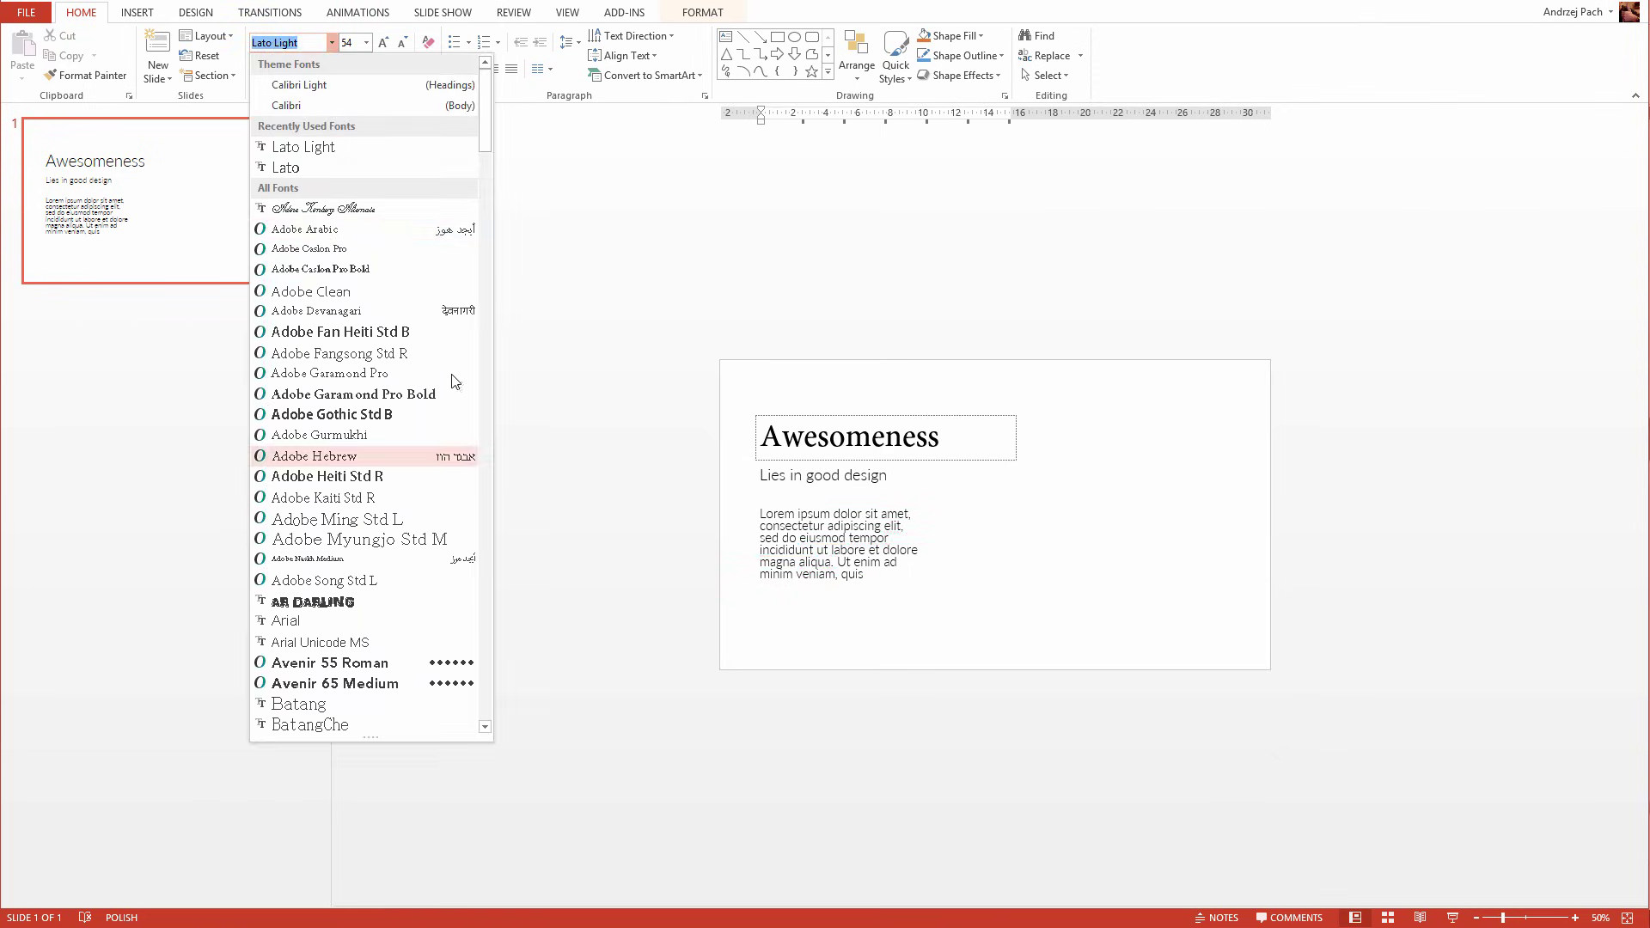
pyautogui.moveTo(486, 147); pyautogui.dragTo(495, 453)
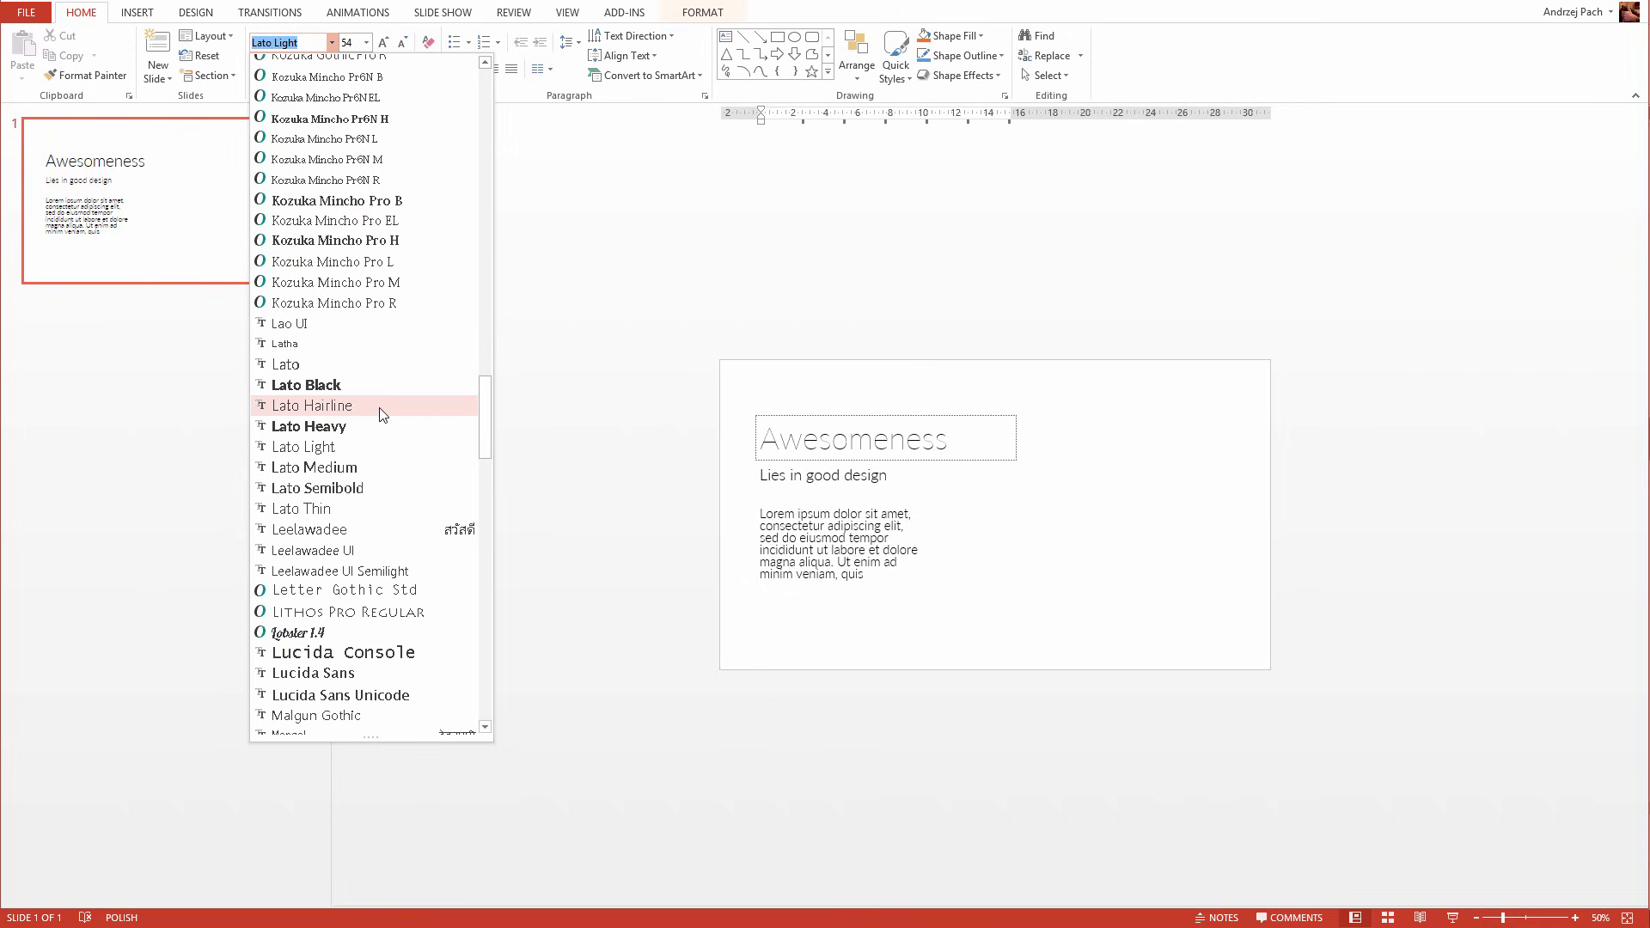
pyautogui.click(582, 515)
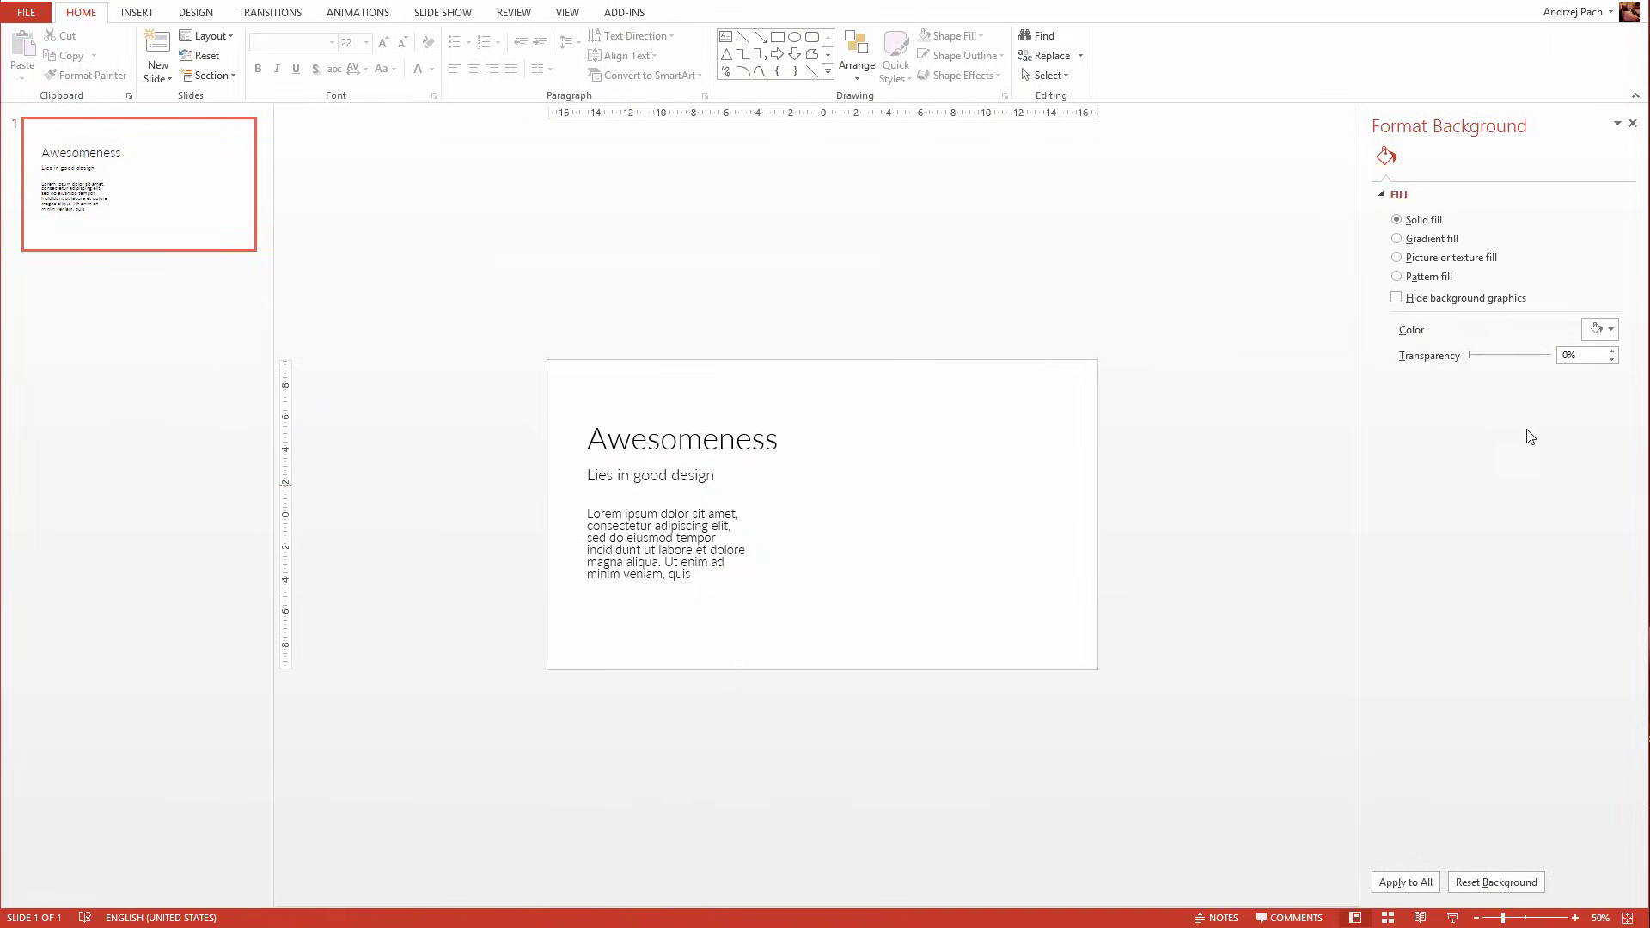
# Fill the slide background with a custom dark navy of about RGB 44, 52, 64
pyautogui.click(1595, 328)
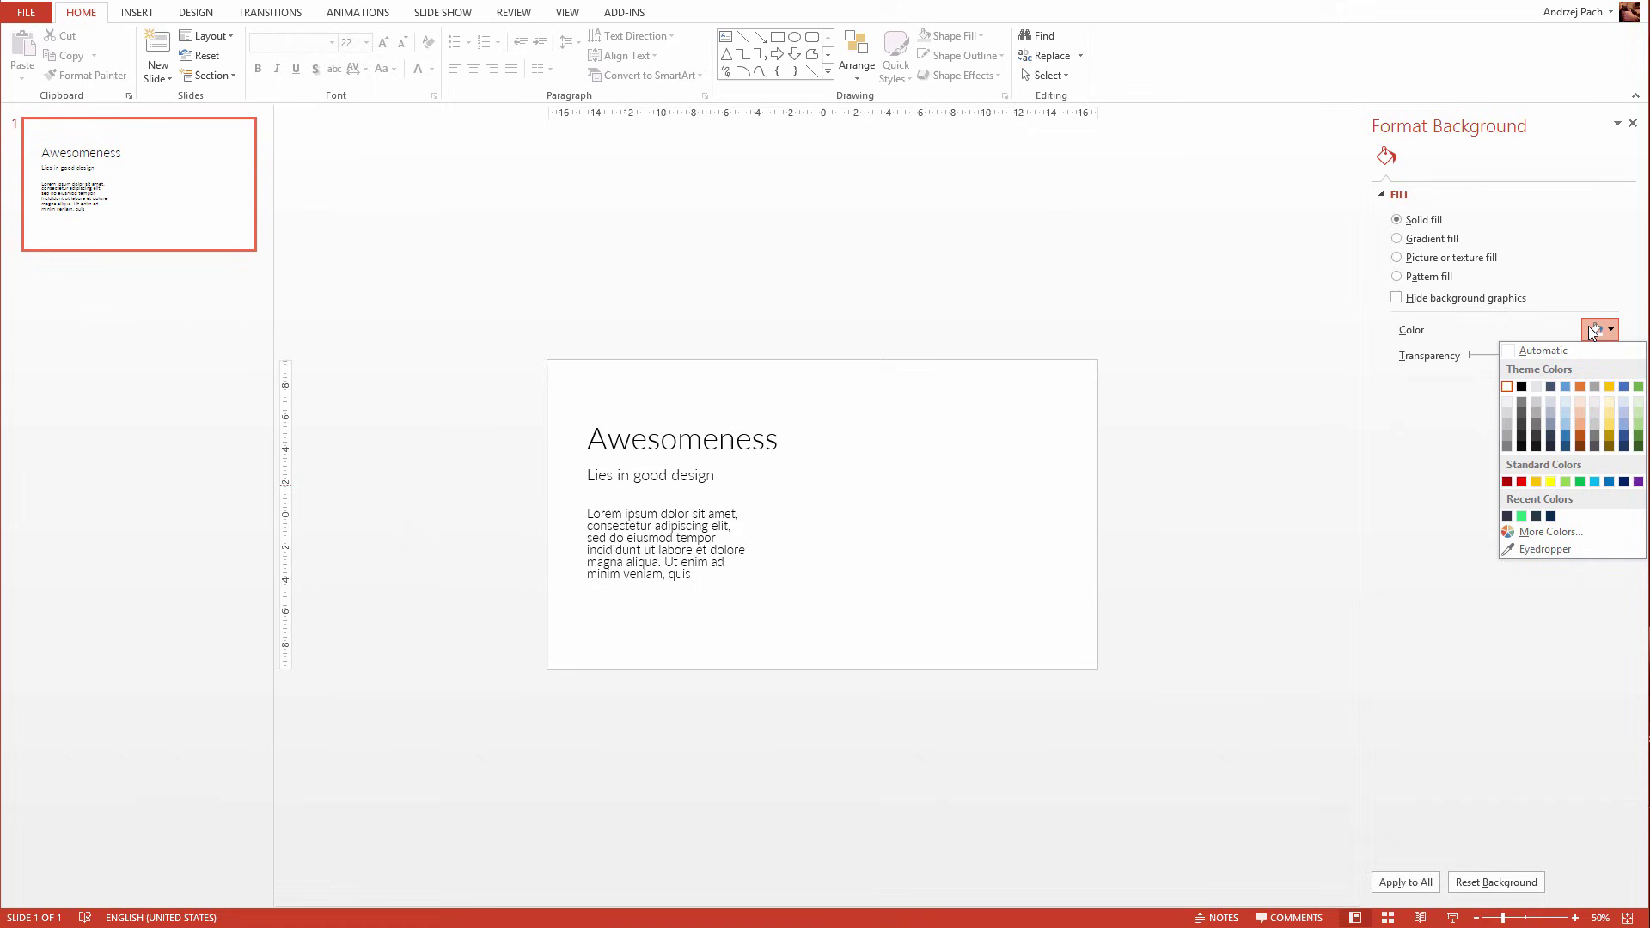
pyautogui.click(1543, 531)
pyautogui.click(808, 242)
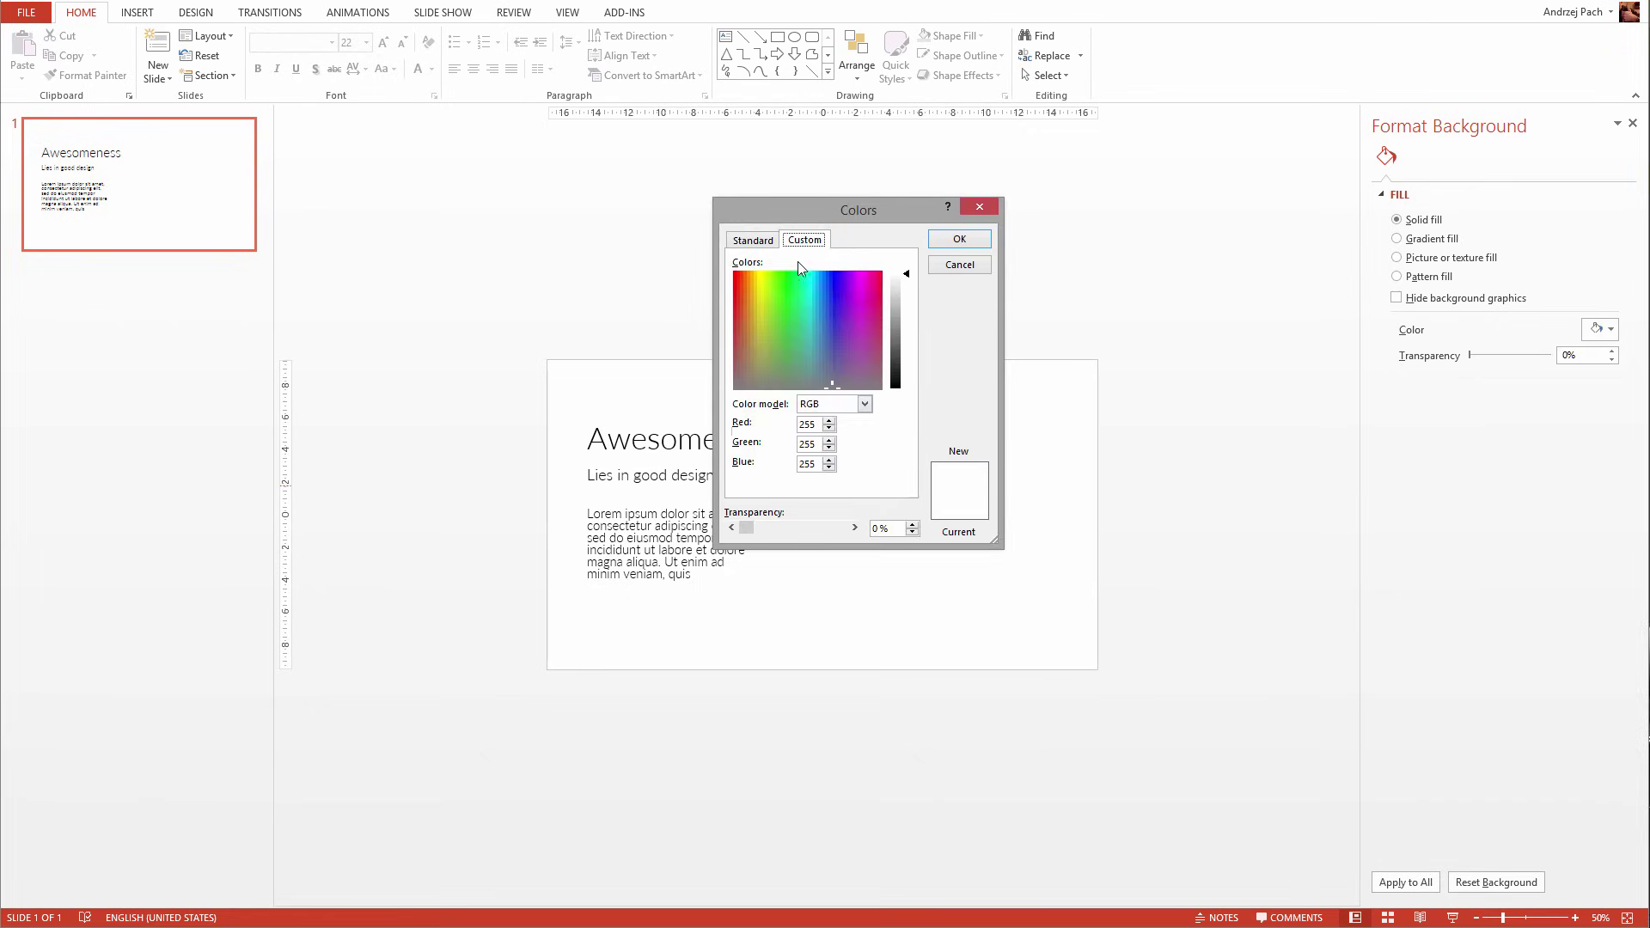
pyautogui.click(828, 347)
pyautogui.click(902, 358)
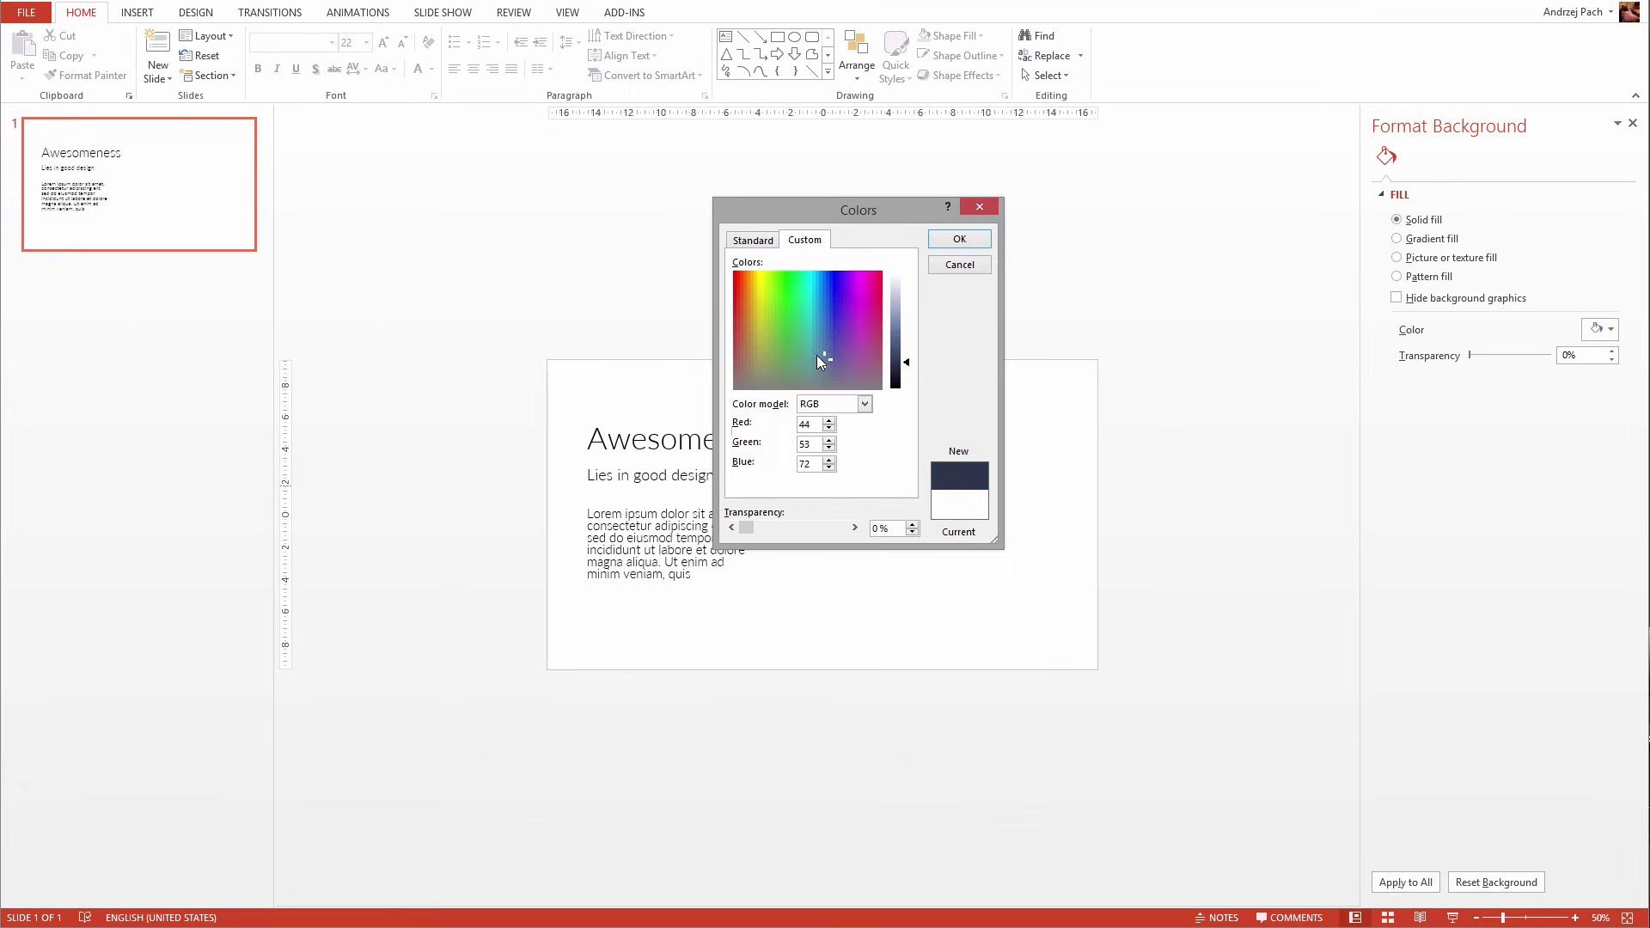
pyautogui.moveTo(820, 358); pyautogui.dragTo(822, 366)
pyautogui.click(933, 238)
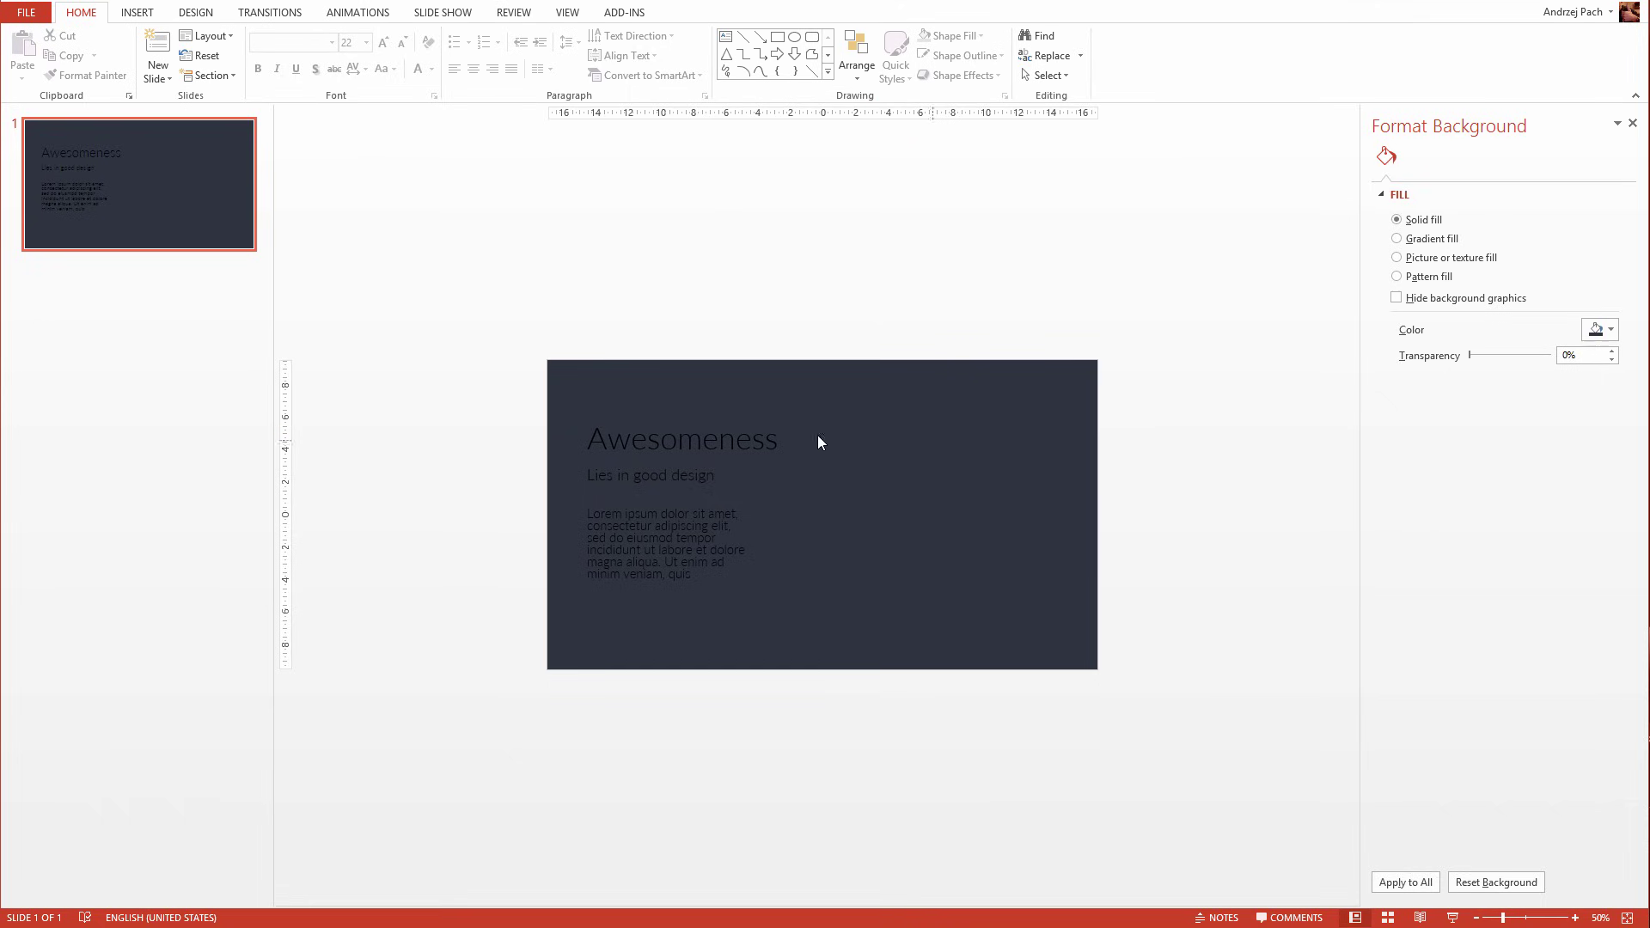
# Make the Awesomeness title and the Lorem ipsum body text white
pyautogui.click(631, 440)
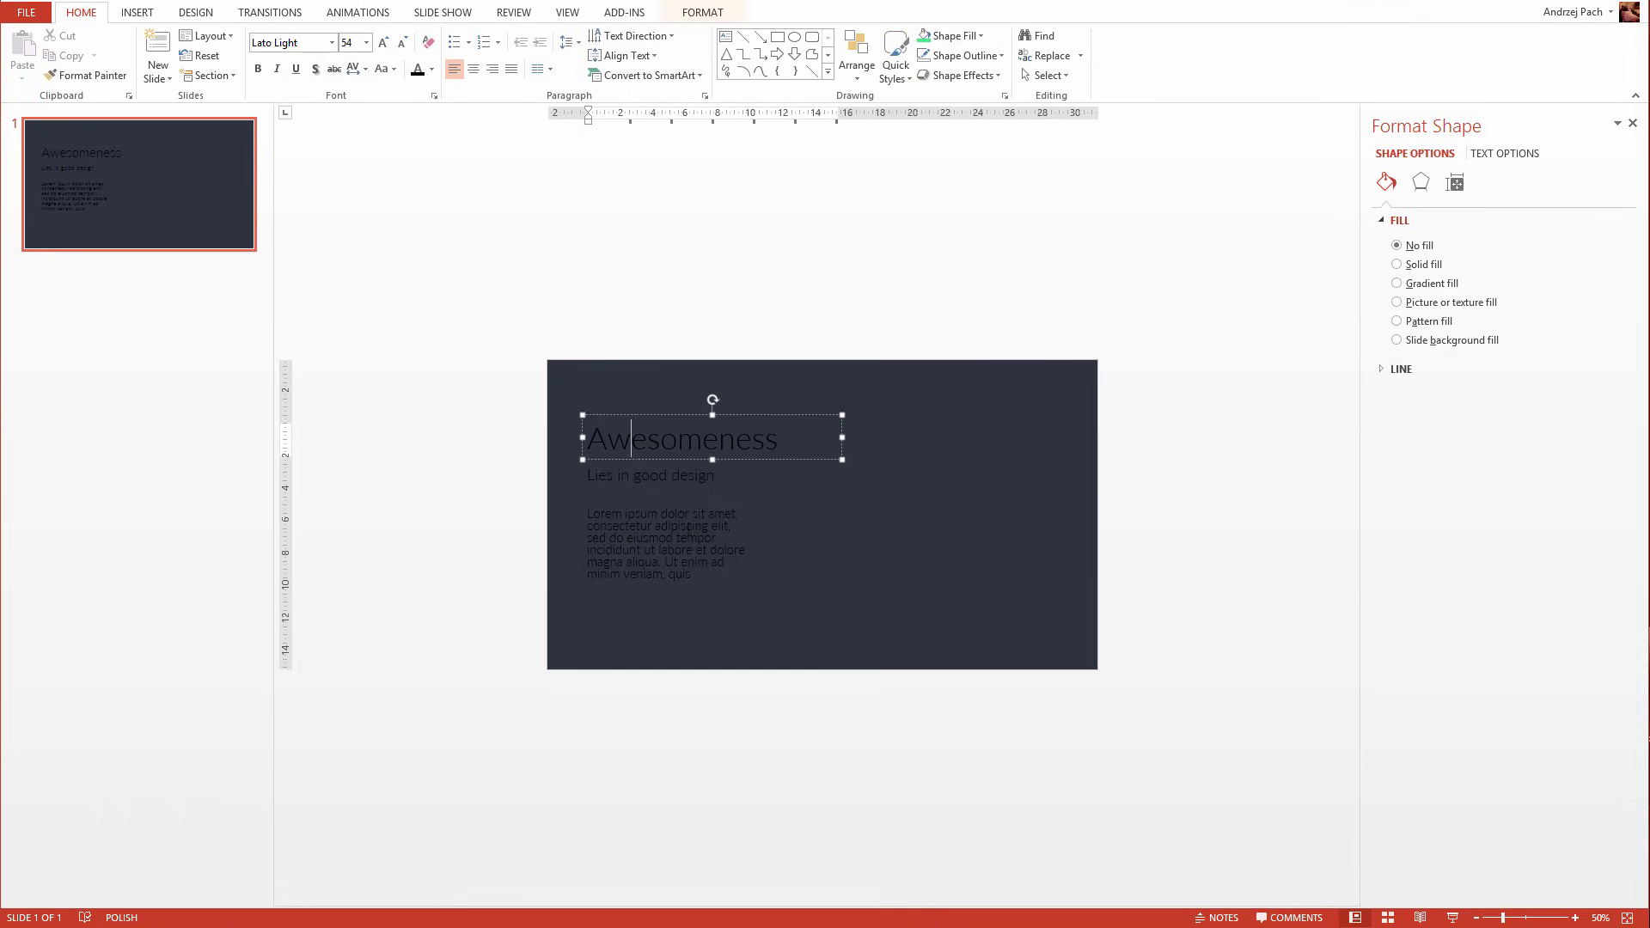
pyautogui.keyDown('shift'); pyautogui.click(649, 504); pyautogui.keyUp('shift')
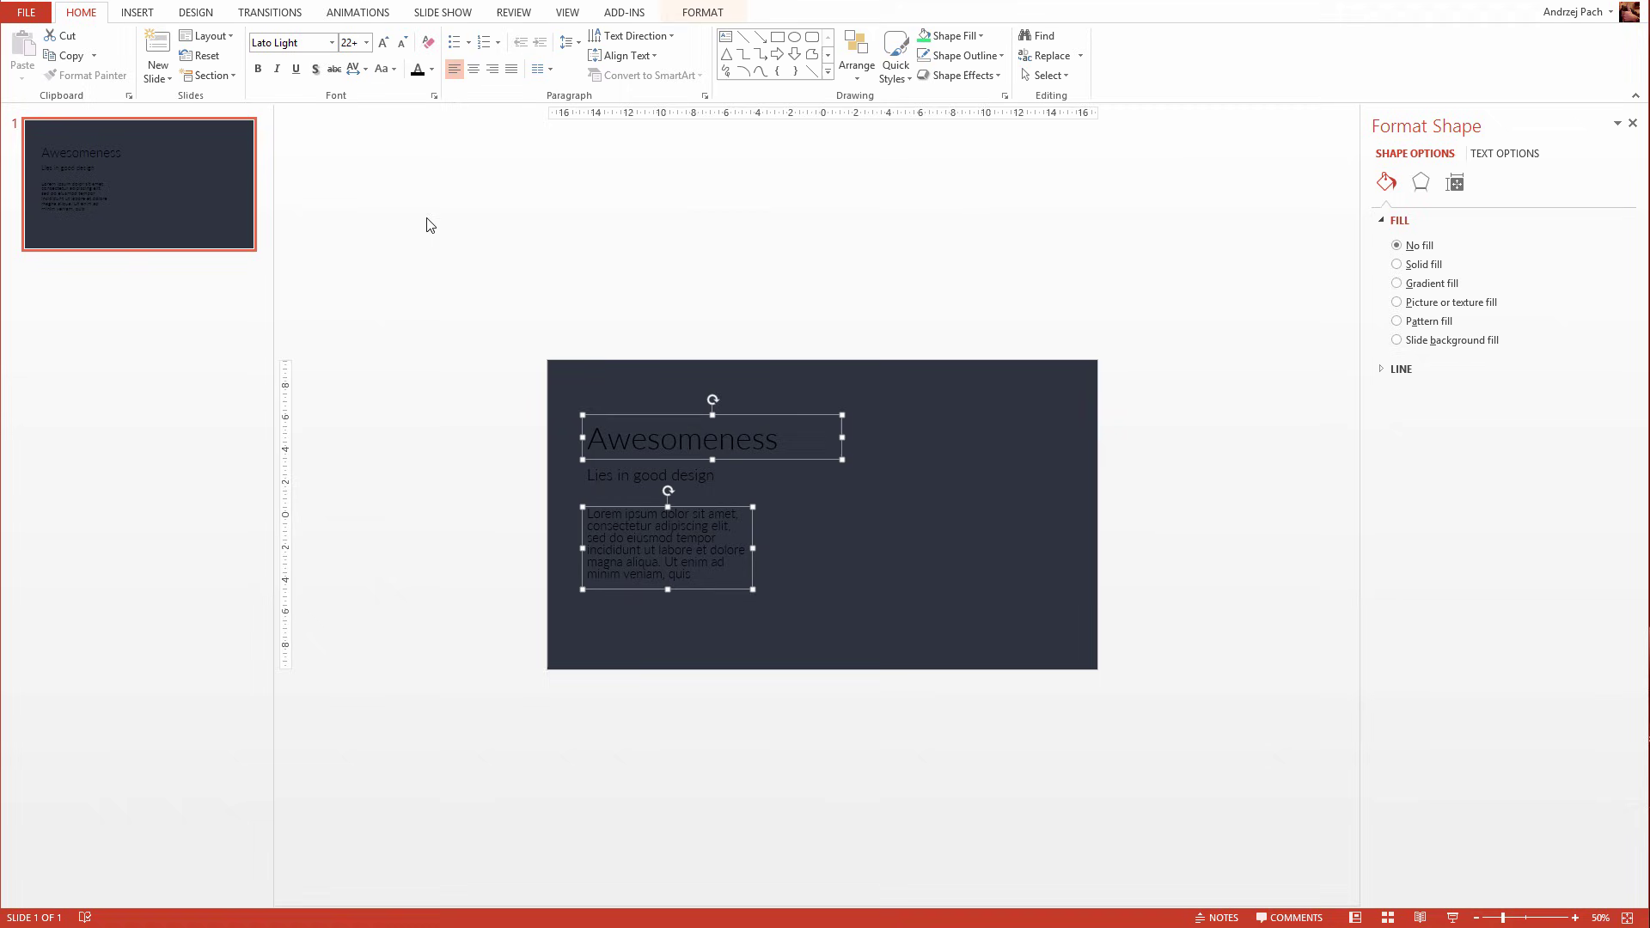
pyautogui.click(432, 69)
pyautogui.click(419, 108)
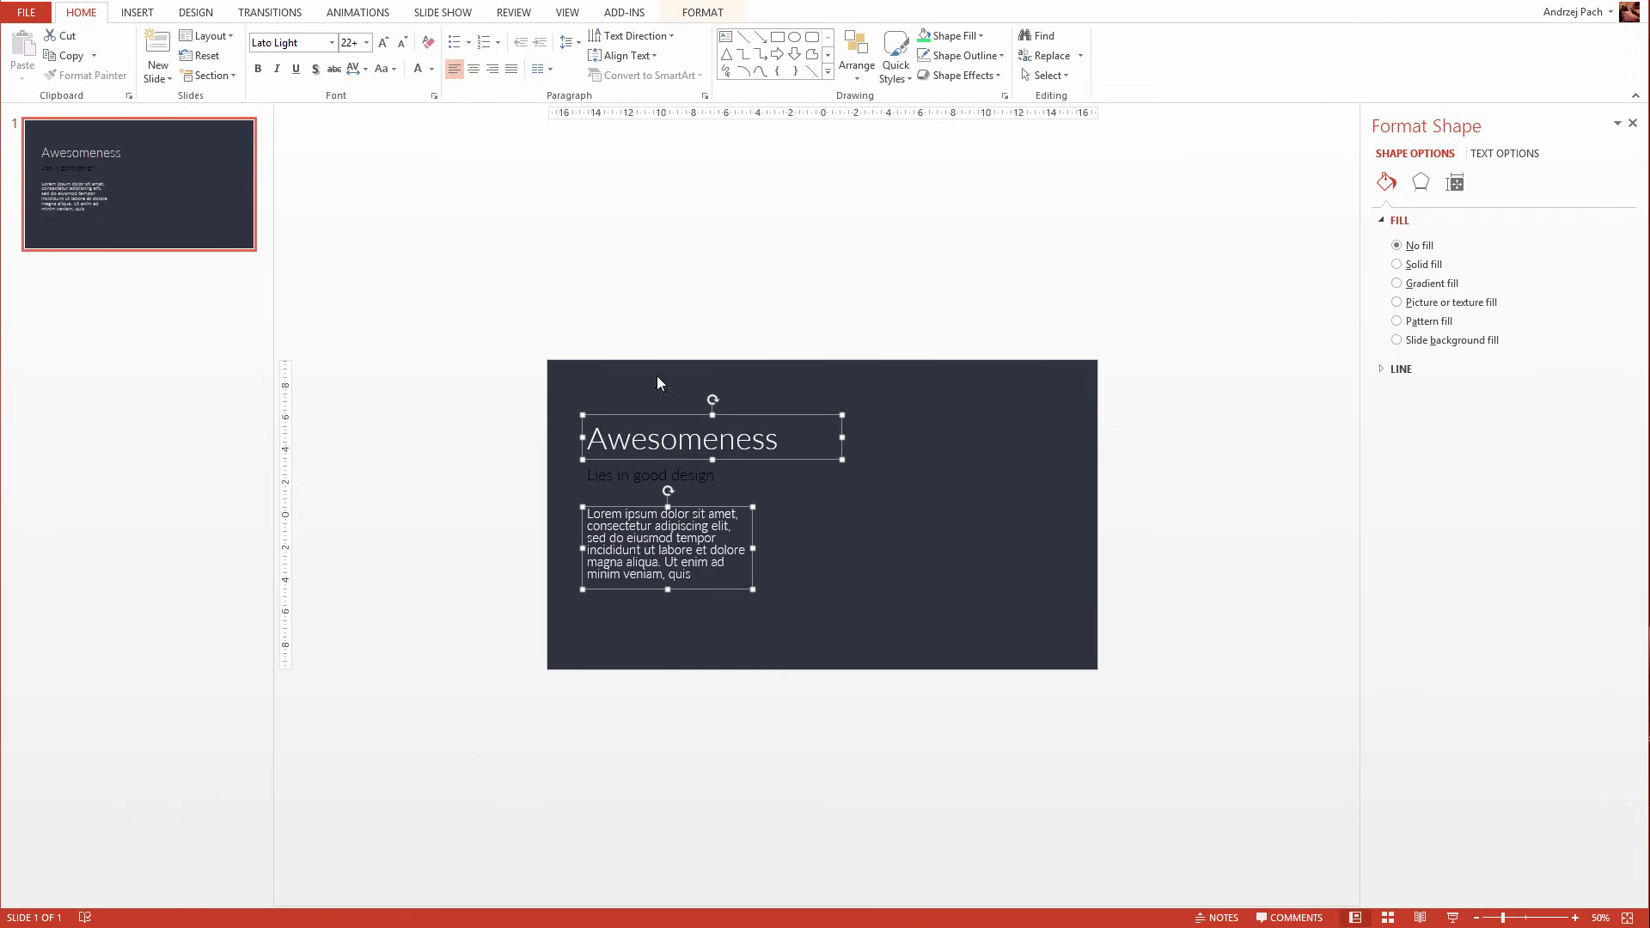
pyautogui.click(874, 543)
# Change the Lorem ipsum body text to light grey
pyautogui.click(748, 557)
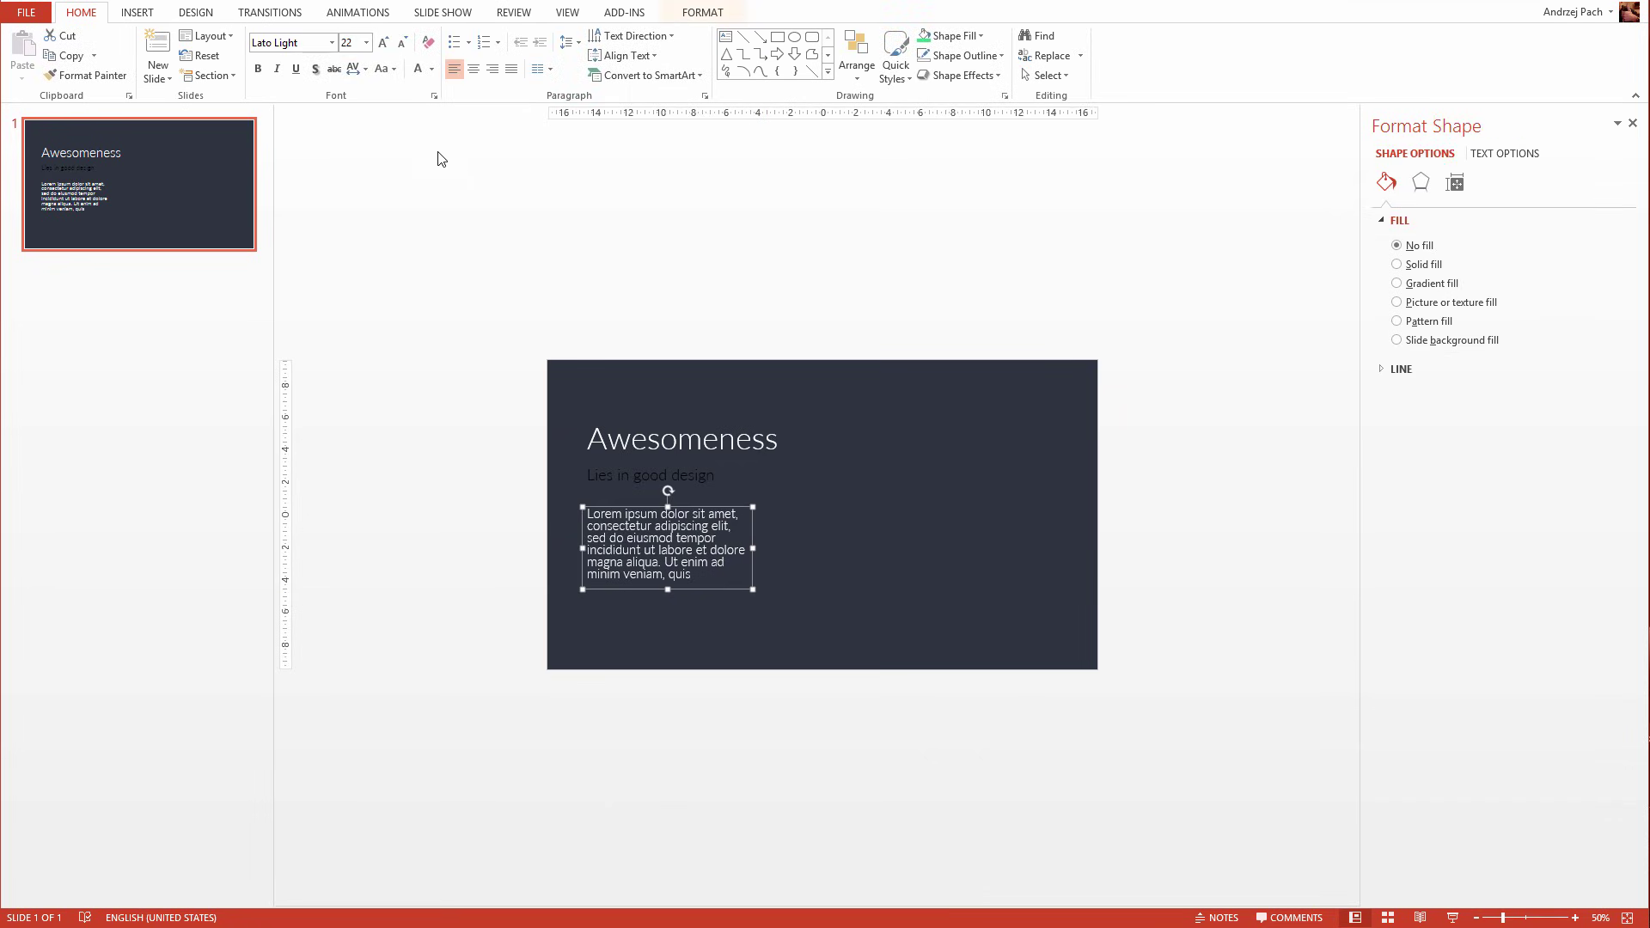
pyautogui.click(432, 68)
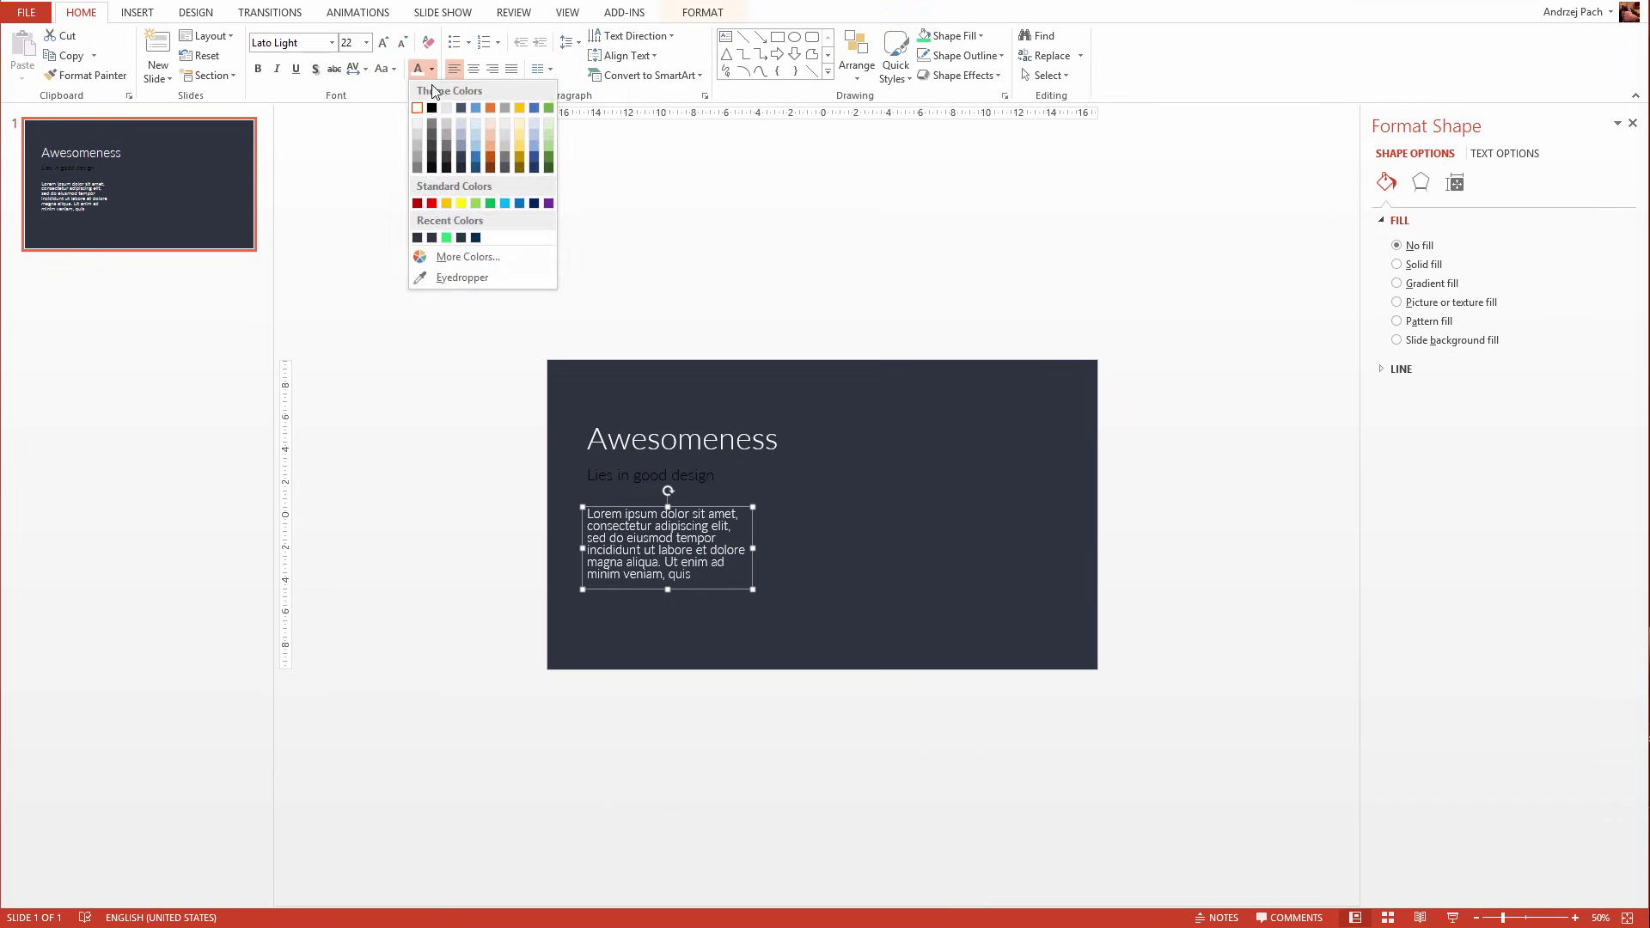
pyautogui.click(418, 157)
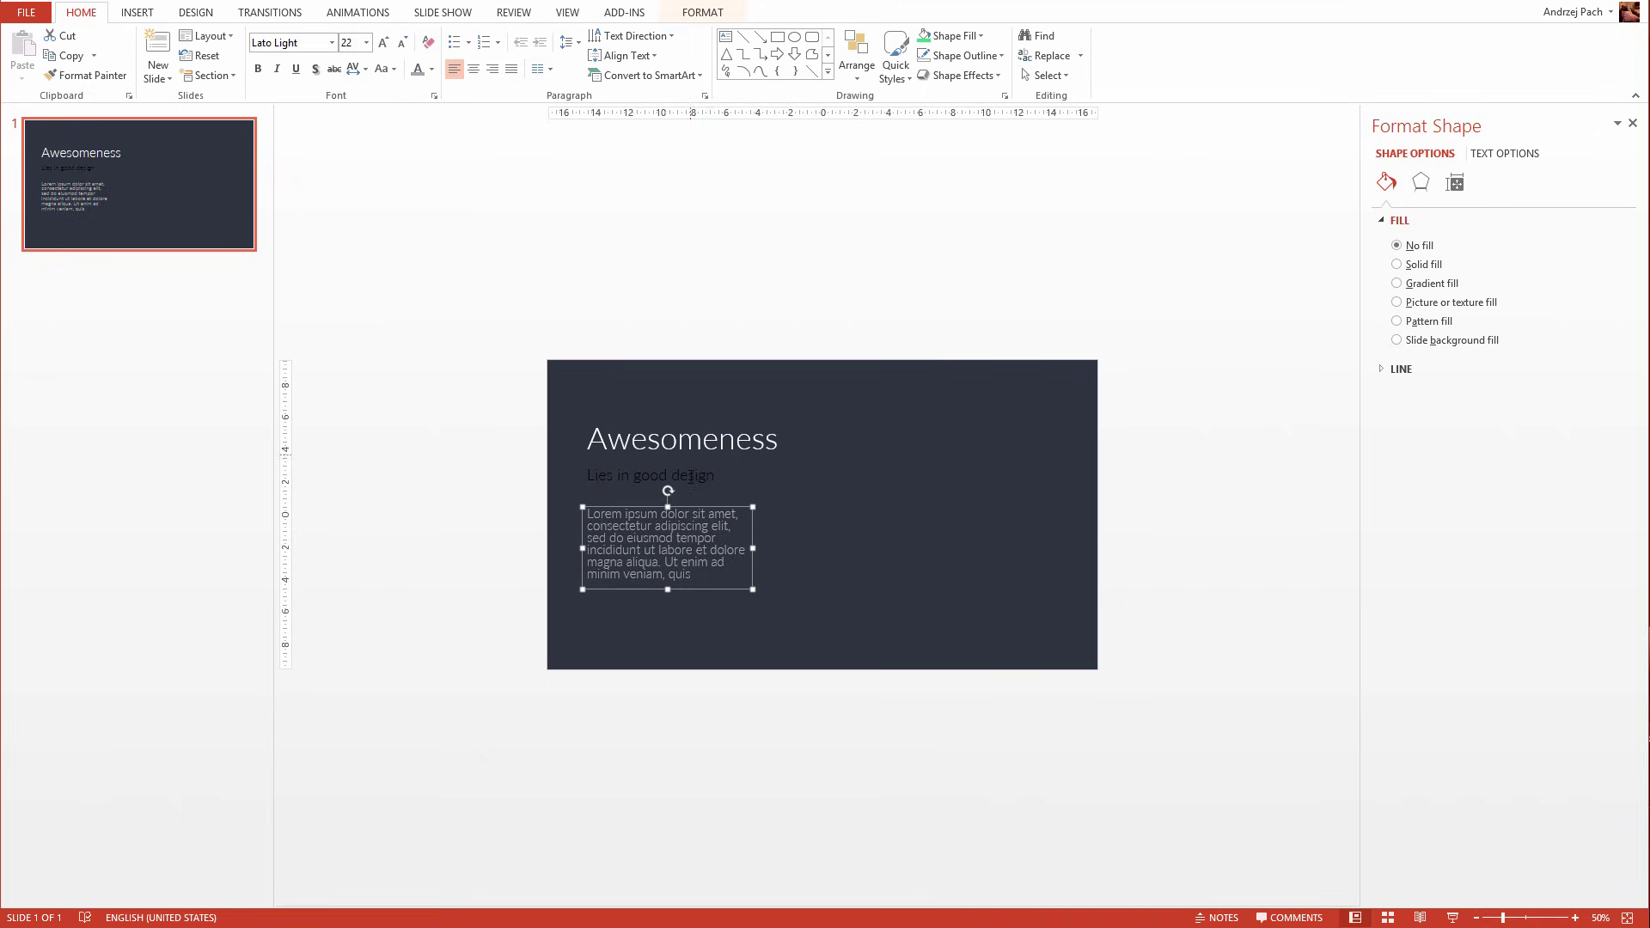
pyautogui.click(718, 478)
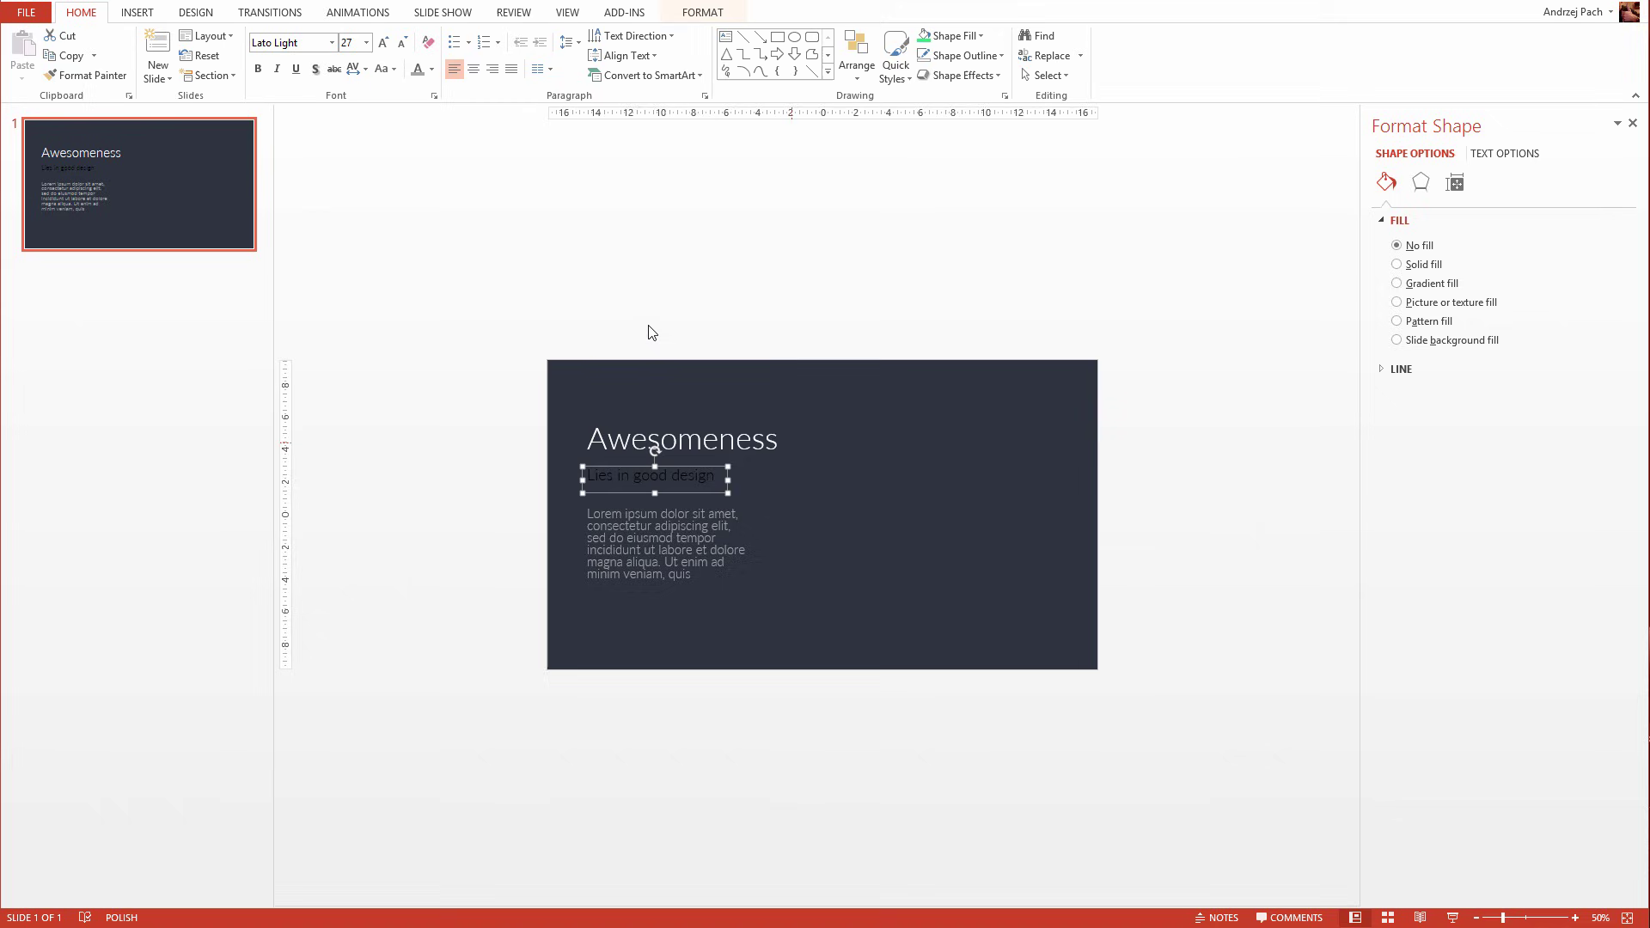
# Start a custom font colour for the subtitle, trying blue and cyan hues first
pyautogui.click(431, 68)
pyautogui.click(466, 258)
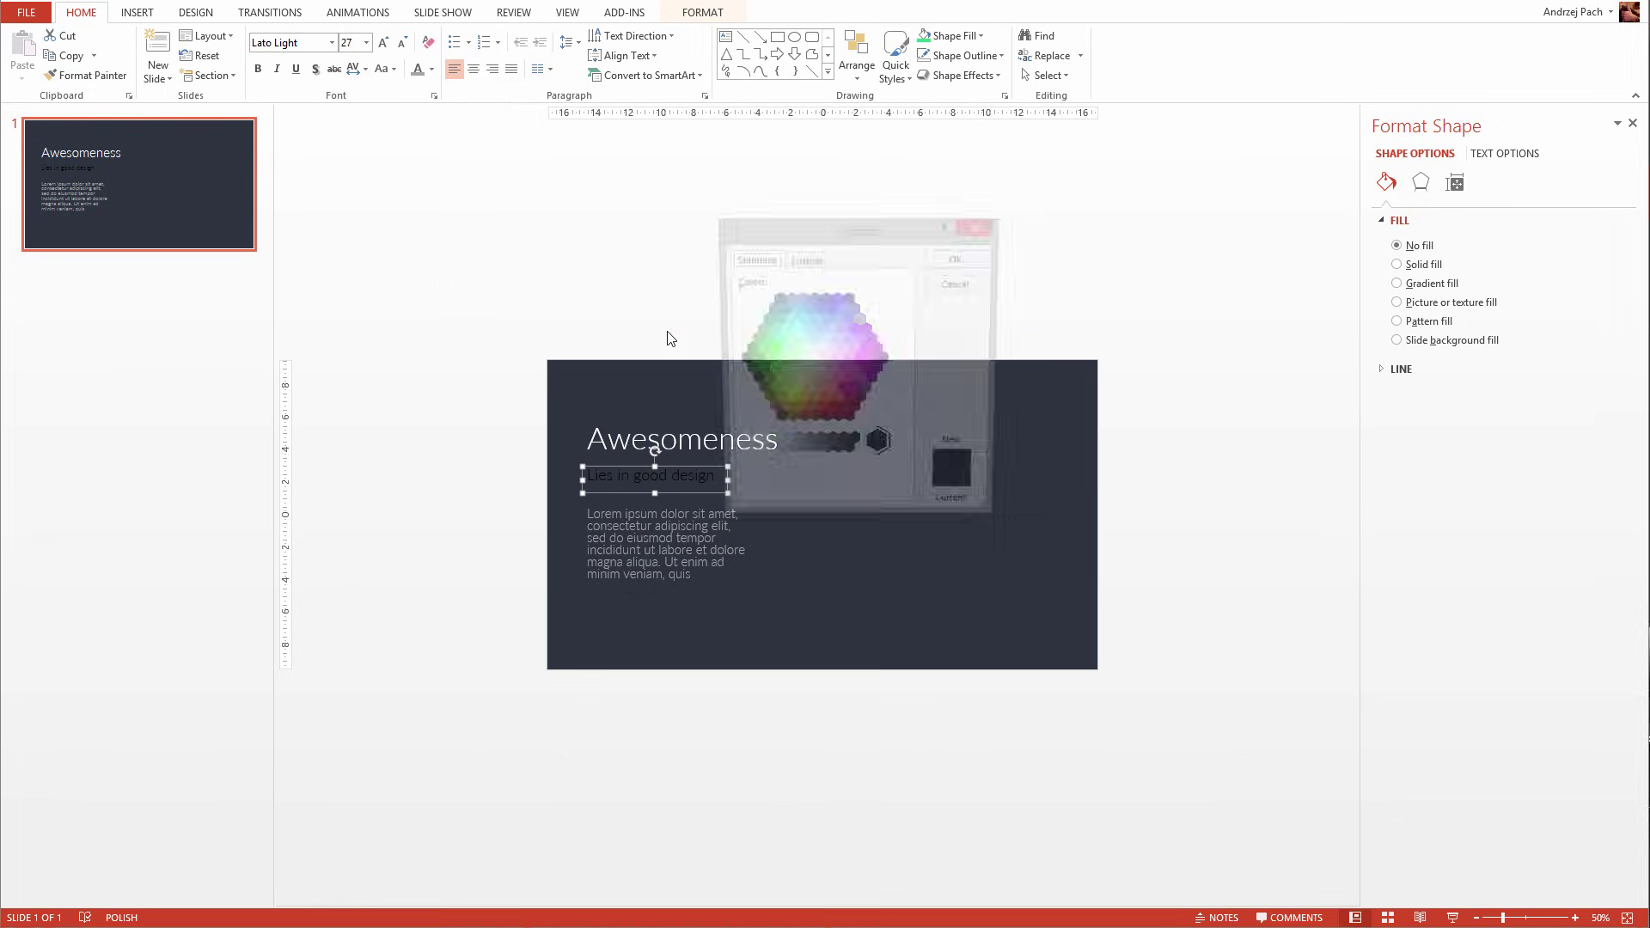
pyautogui.click(802, 259)
pyautogui.moveTo(815, 355); pyautogui.dragTo(817, 322)
pyautogui.moveTo(843, 230); pyautogui.dragTo(916, 244)
pyautogui.moveTo(885, 325); pyautogui.dragTo(885, 322)
pyautogui.moveTo(970, 393); pyautogui.dragTo(973, 367)
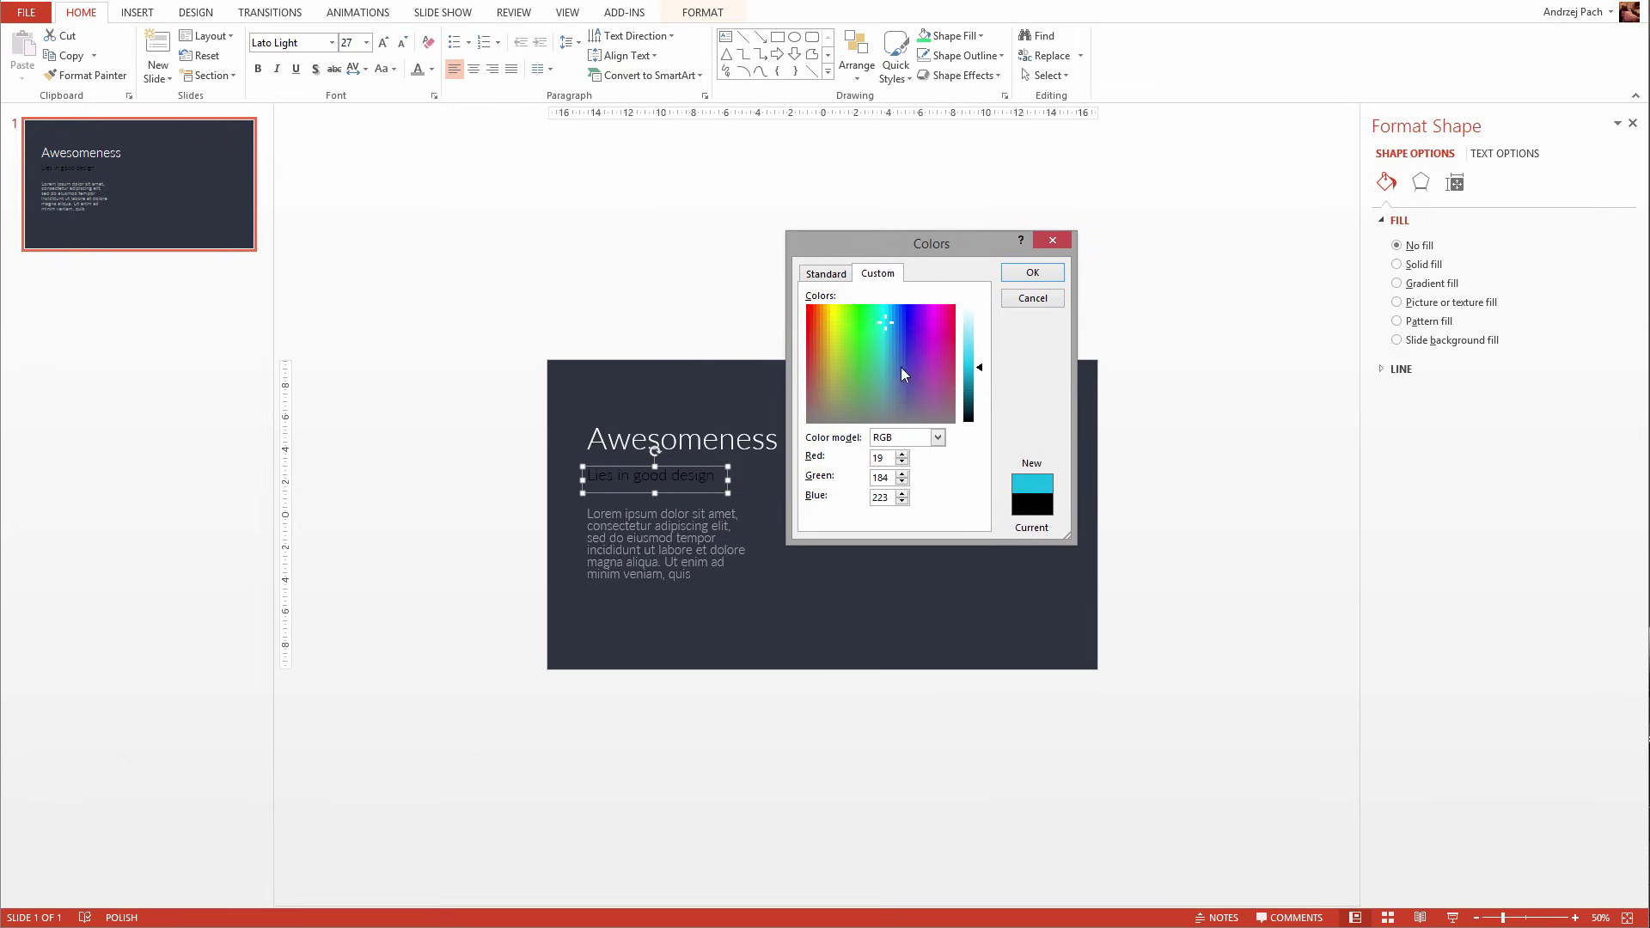
# Settle on a green of about RGB 49, 143, 71 and apply it to 'Lies in good design'
pyautogui.click(863, 323)
pyautogui.moveTo(863, 323)
pyautogui.mouseDown()
pyautogui.moveTo(831, 332)
pyautogui.moveTo(854, 331)
pyautogui.mouseUp()
pyautogui.moveTo(973, 367)
pyautogui.mouseDown()
pyautogui.moveTo(975, 352)
pyautogui.moveTo(977, 386)
pyautogui.mouseUp()
pyautogui.click(863, 323)
pyautogui.moveTo(863, 328); pyautogui.dragTo(861, 364)
pyautogui.moveTo(980, 386); pyautogui.dragTo(979, 377)
pyautogui.click(1032, 272)
pyautogui.click(900, 466)
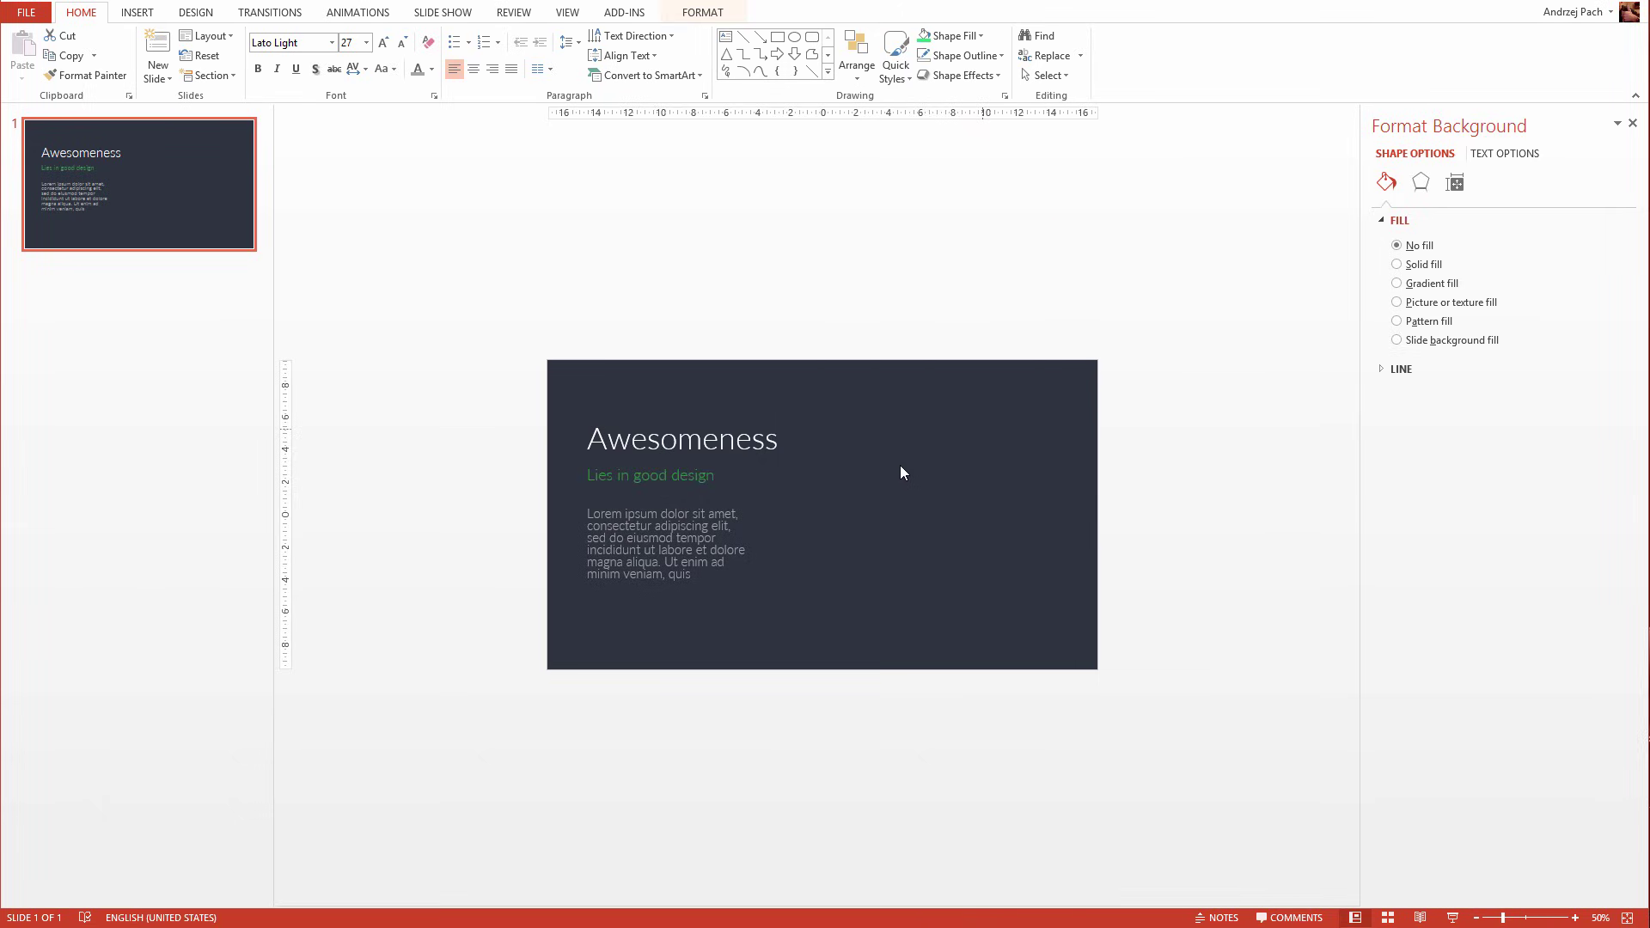
# Draw a 2.7 × 22.23 cm pill-shaped rounded rectangle near the top right, past the slide edge
pyautogui.click(715, 460)
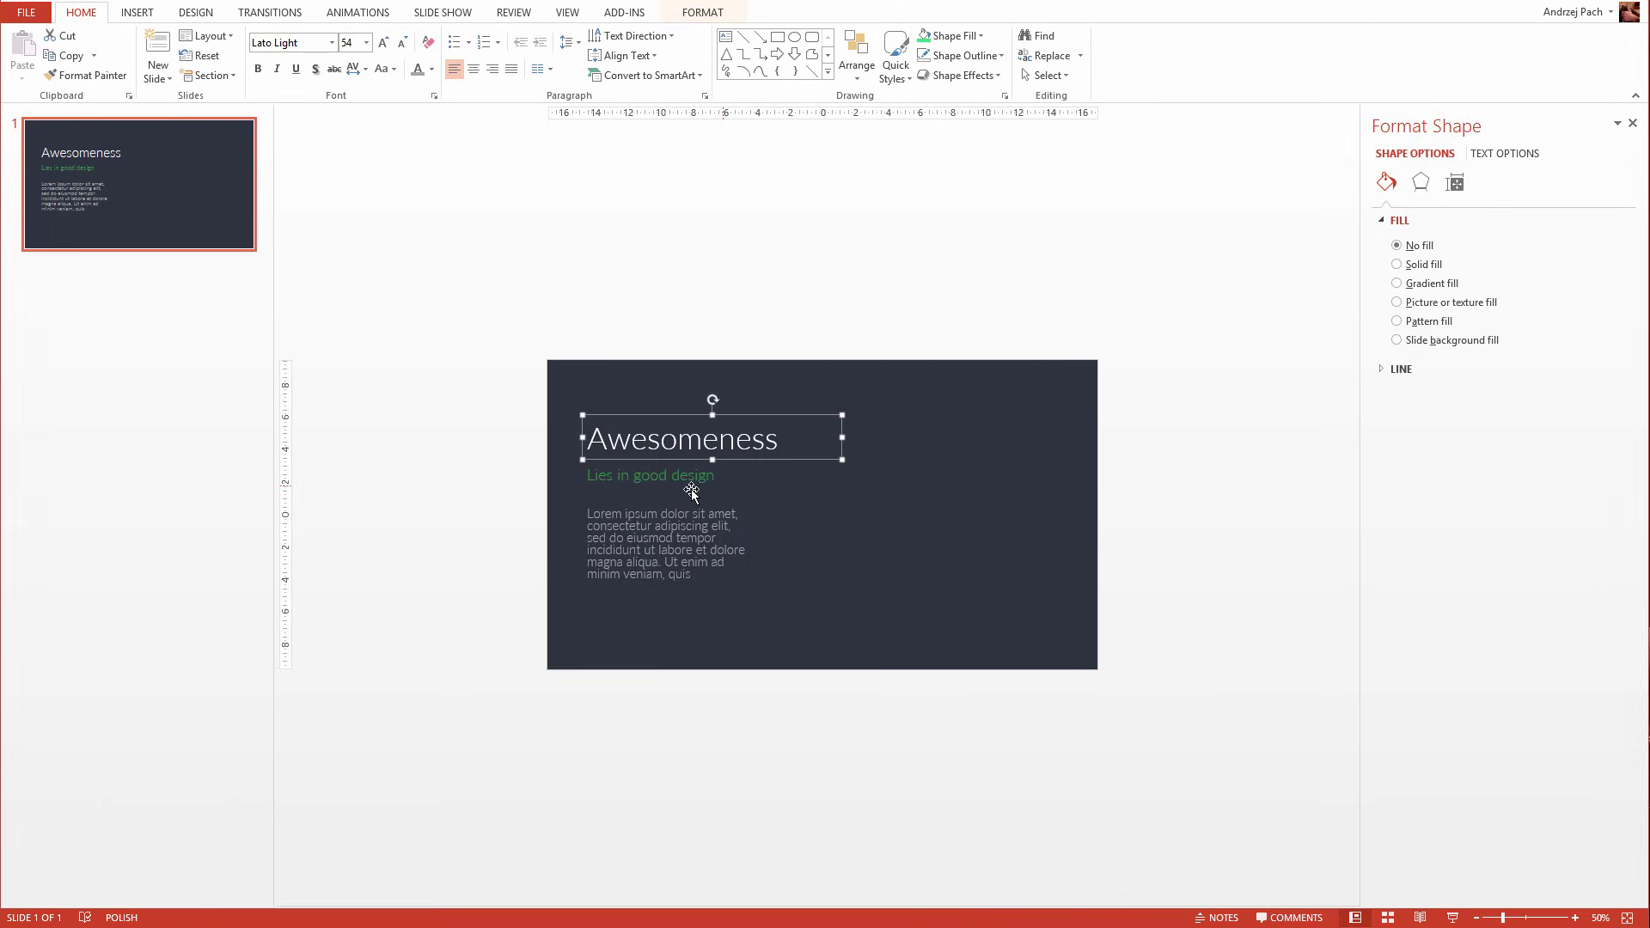
pyautogui.click(866, 539)
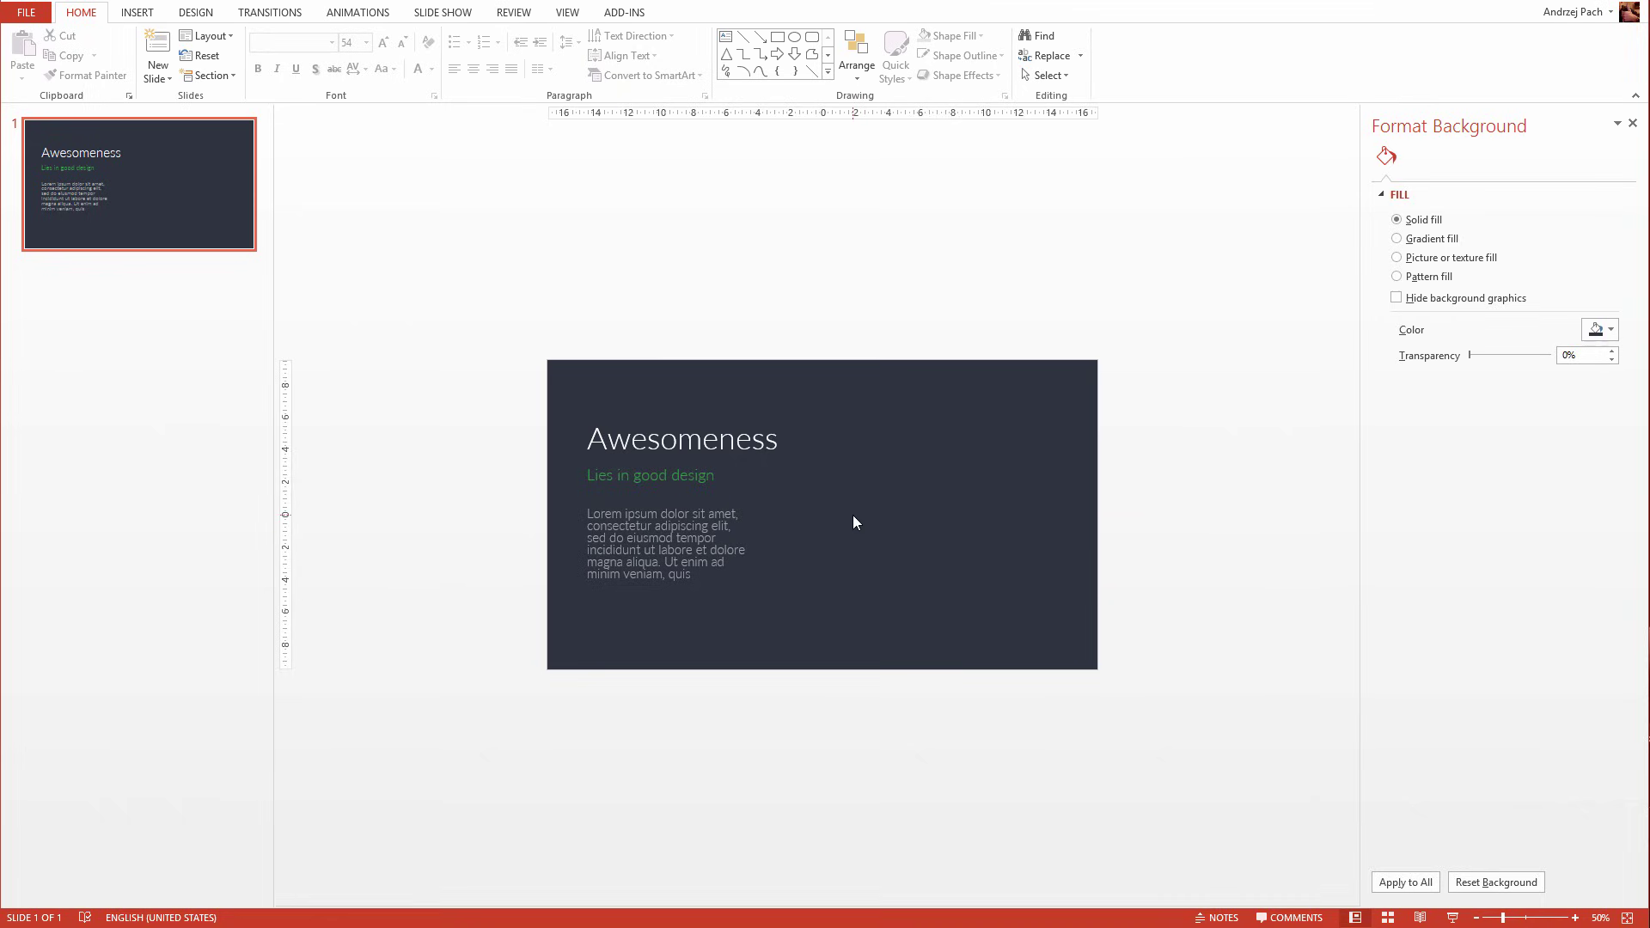
pyautogui.click(146, 18)
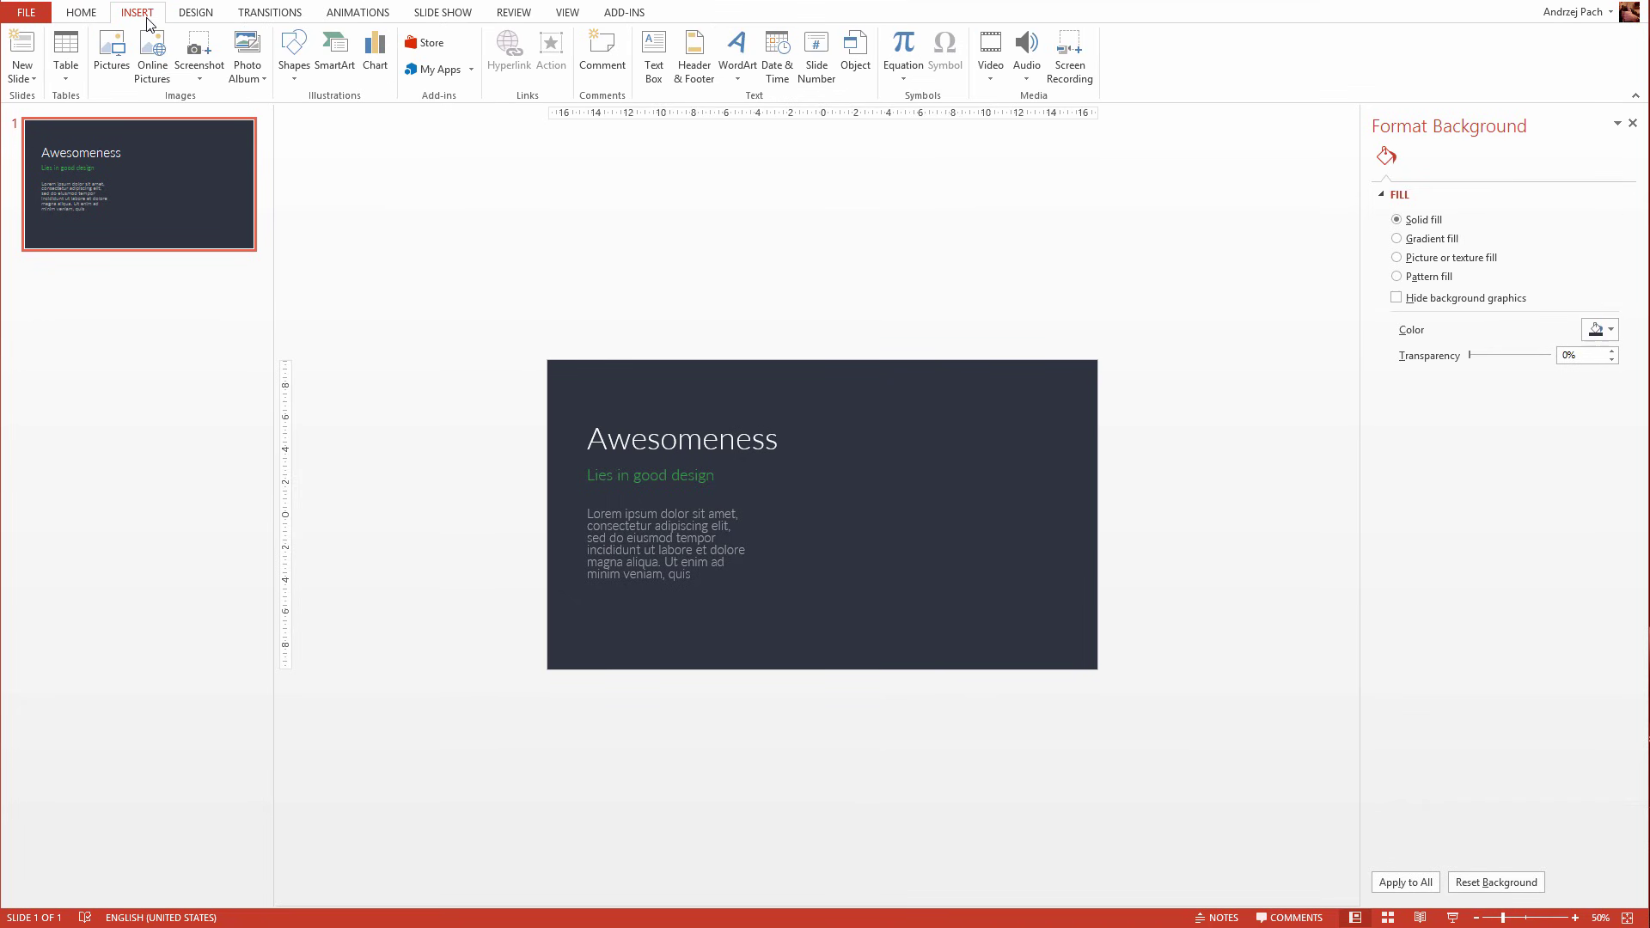
pyautogui.click(293, 62)
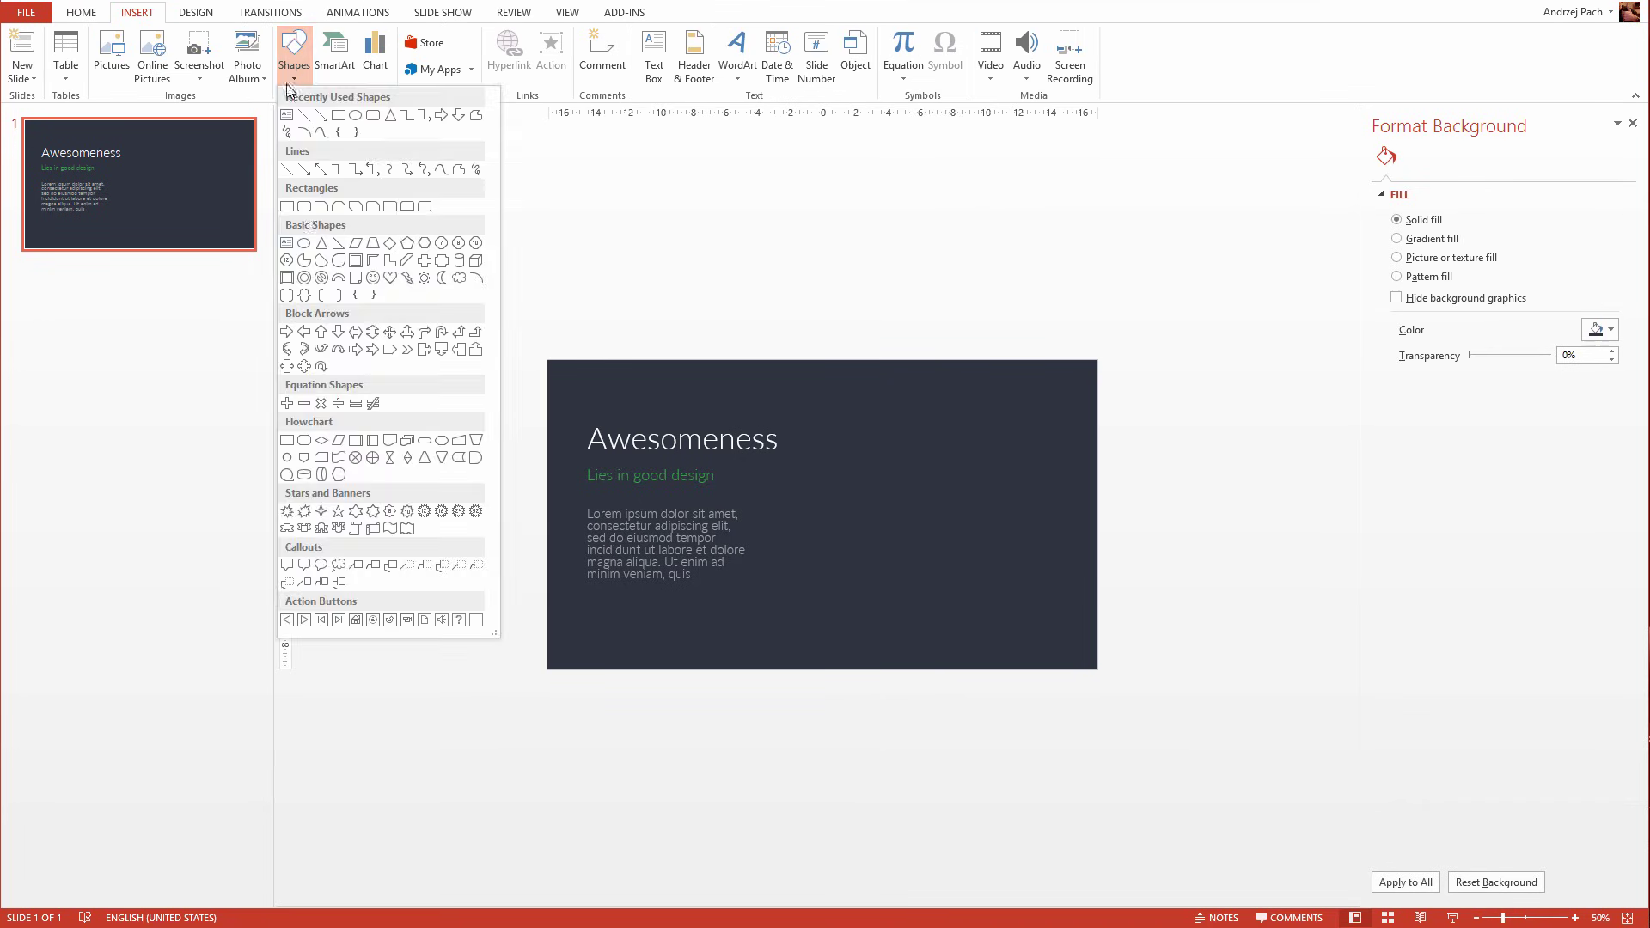
pyautogui.click(372, 117)
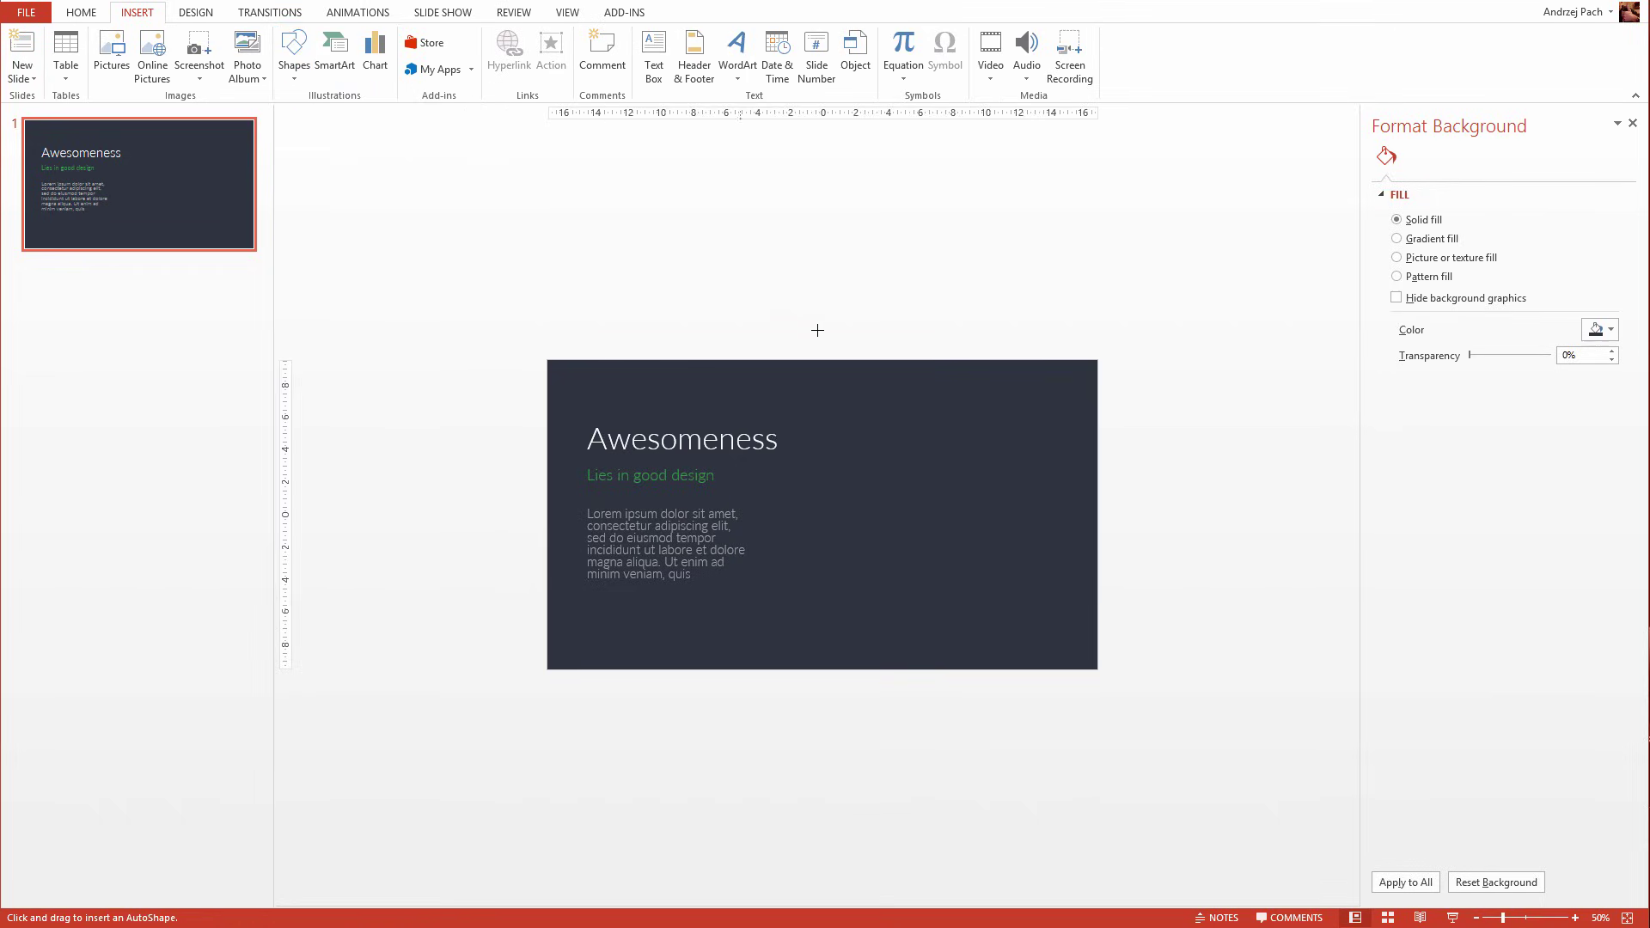
pyautogui.moveTo(831, 382); pyautogui.dragTo(1187, 423)
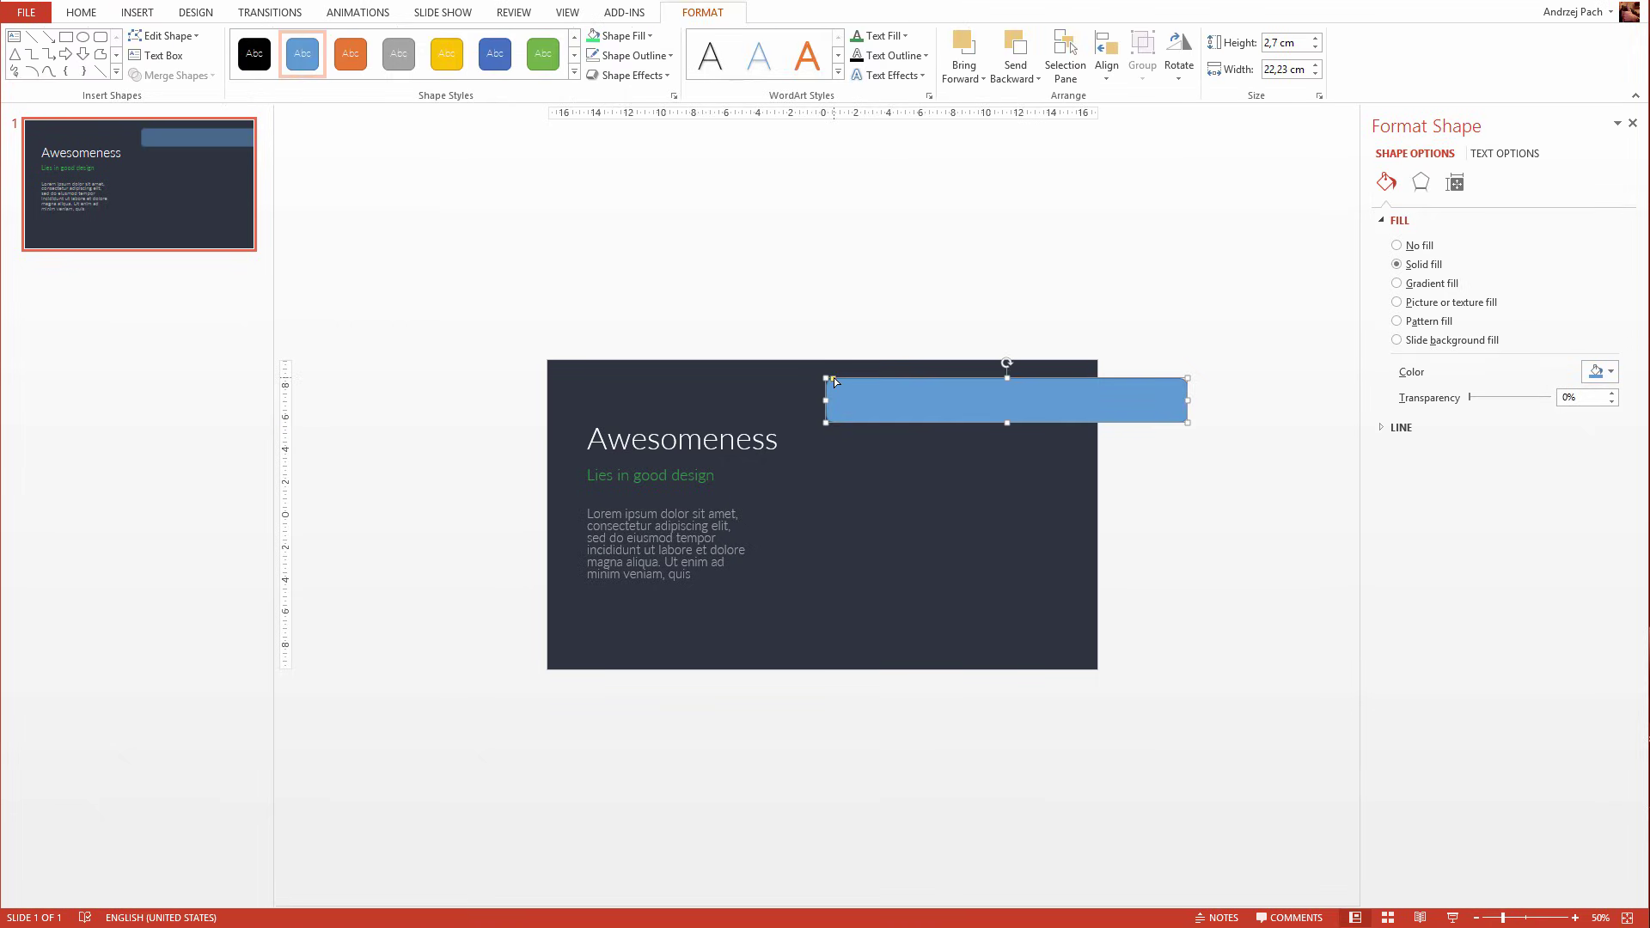
pyautogui.moveTo(834, 378)
pyautogui.mouseDown()
pyautogui.moveTo(915, 384)
pyautogui.moveTo(842, 378)
pyautogui.mouseUp()
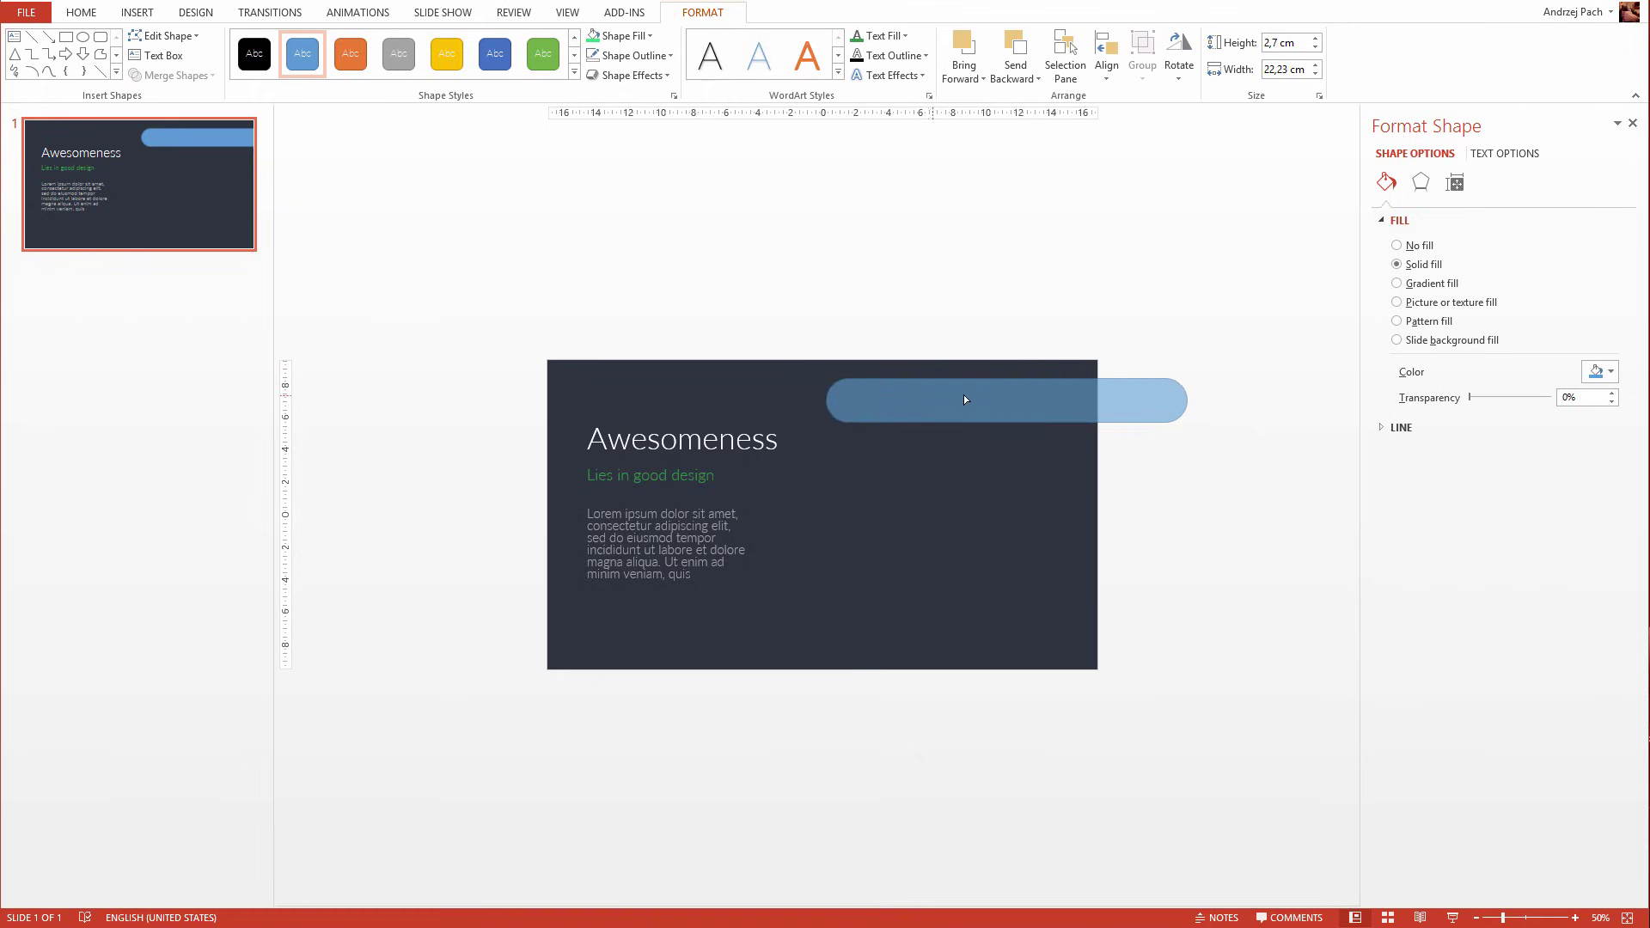
pyautogui.moveTo(1160, 400); pyautogui.dragTo(1011, 380)
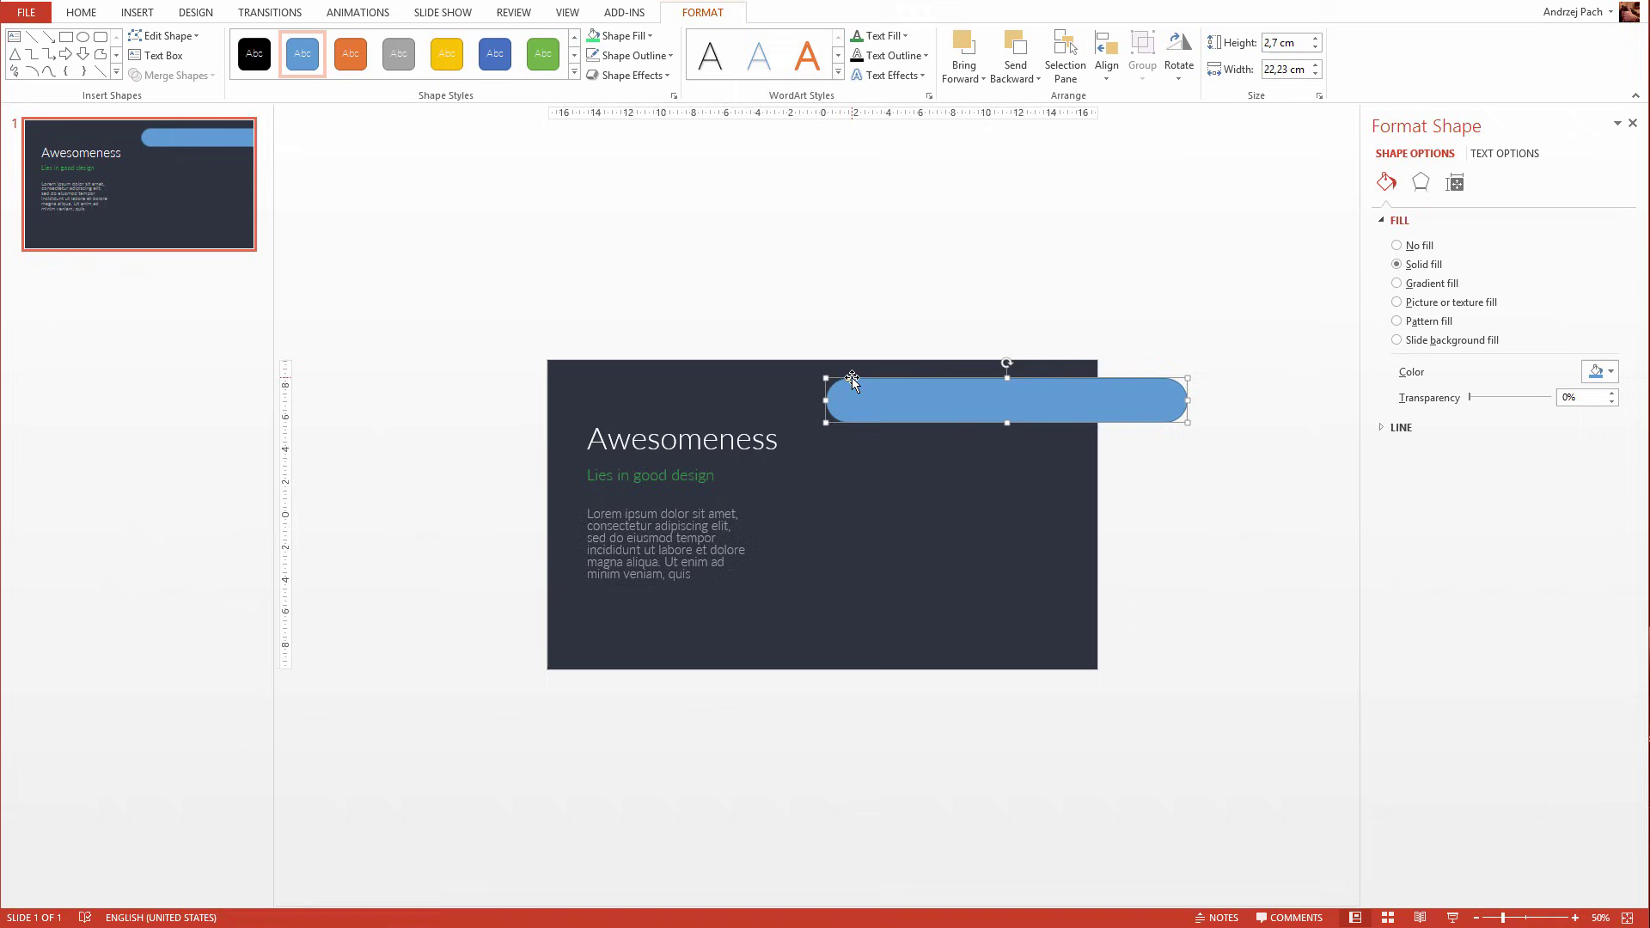
# Try squarer corners on the bar, undo that, and bring up its Format Shape settings
pyautogui.moveTo(848, 380); pyautogui.dragTo(925, 374)
pyautogui.hotkey('ctrl', 'z')
pyautogui.rightClick(930, 378)
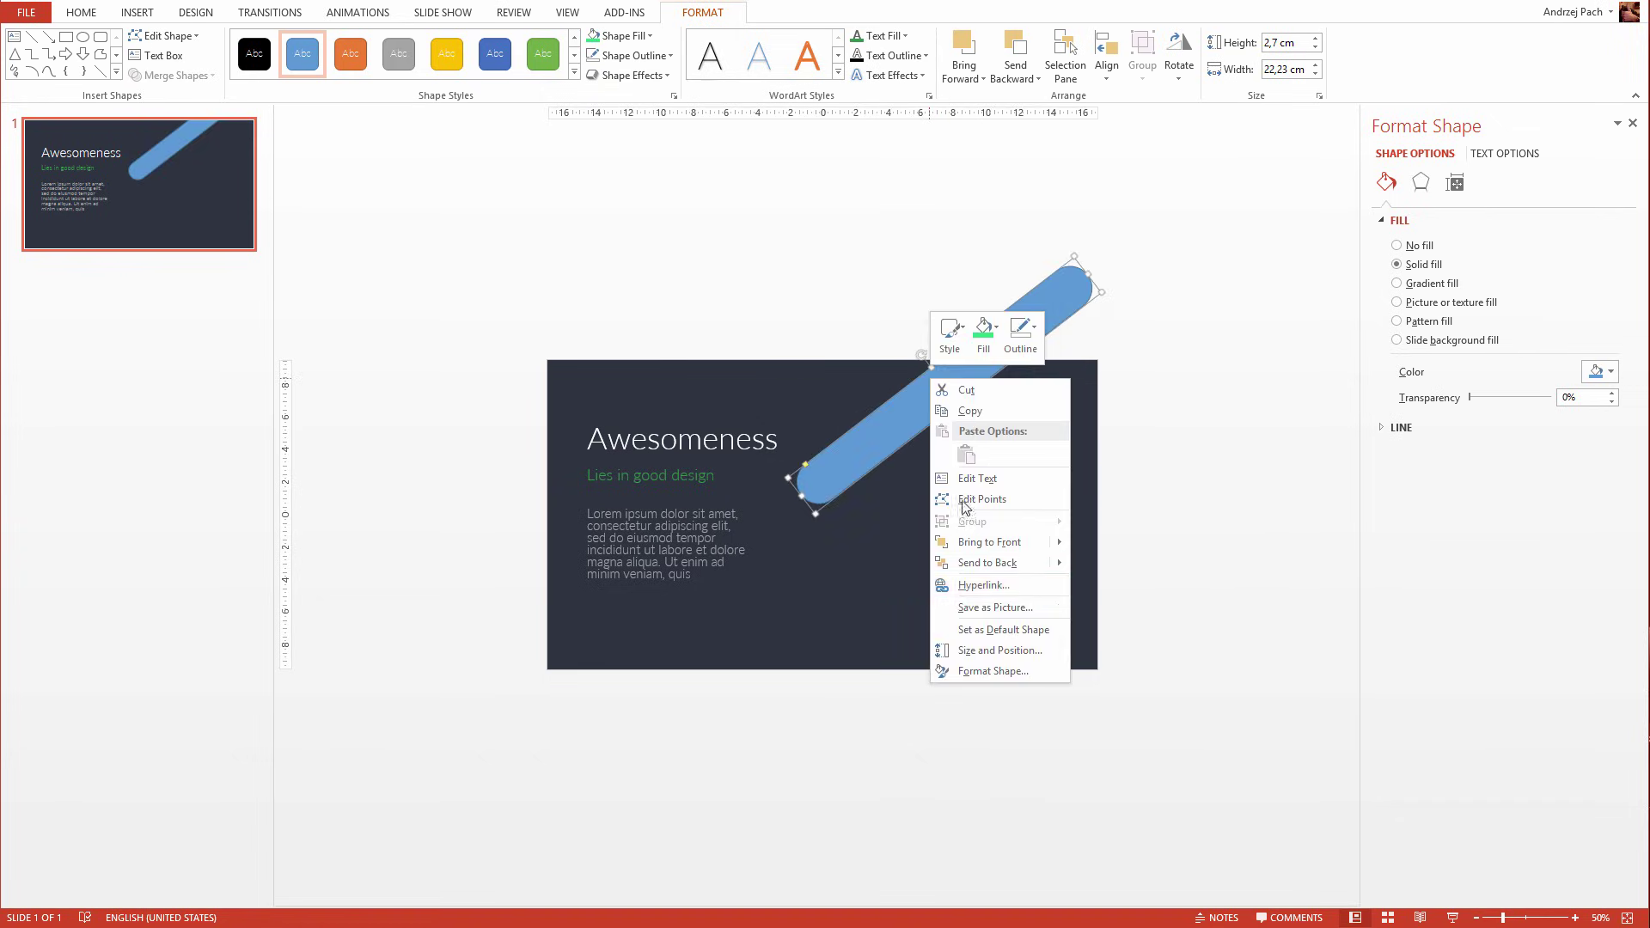
pyautogui.click(988, 677)
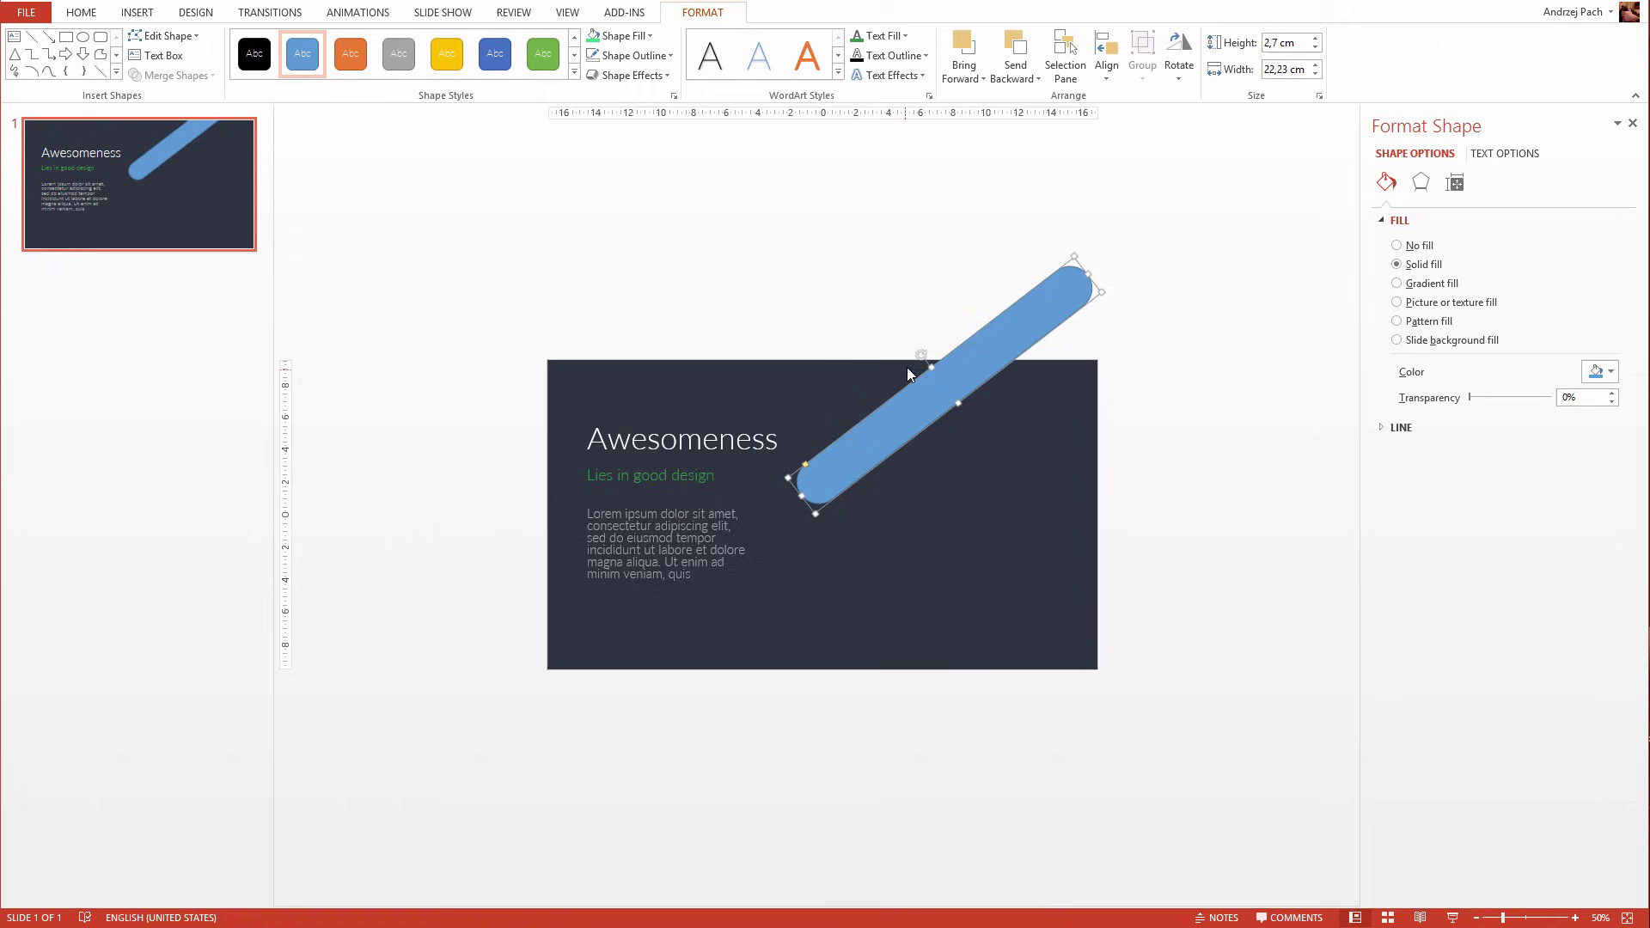
# Angle the bar diagonally using its rotation handle and the Format Shape rotation setting
pyautogui.moveTo(917, 353)
pyautogui.mouseDown()
pyautogui.moveTo(939, 339)
pyautogui.moveTo(920, 356)
pyautogui.mouseUp()
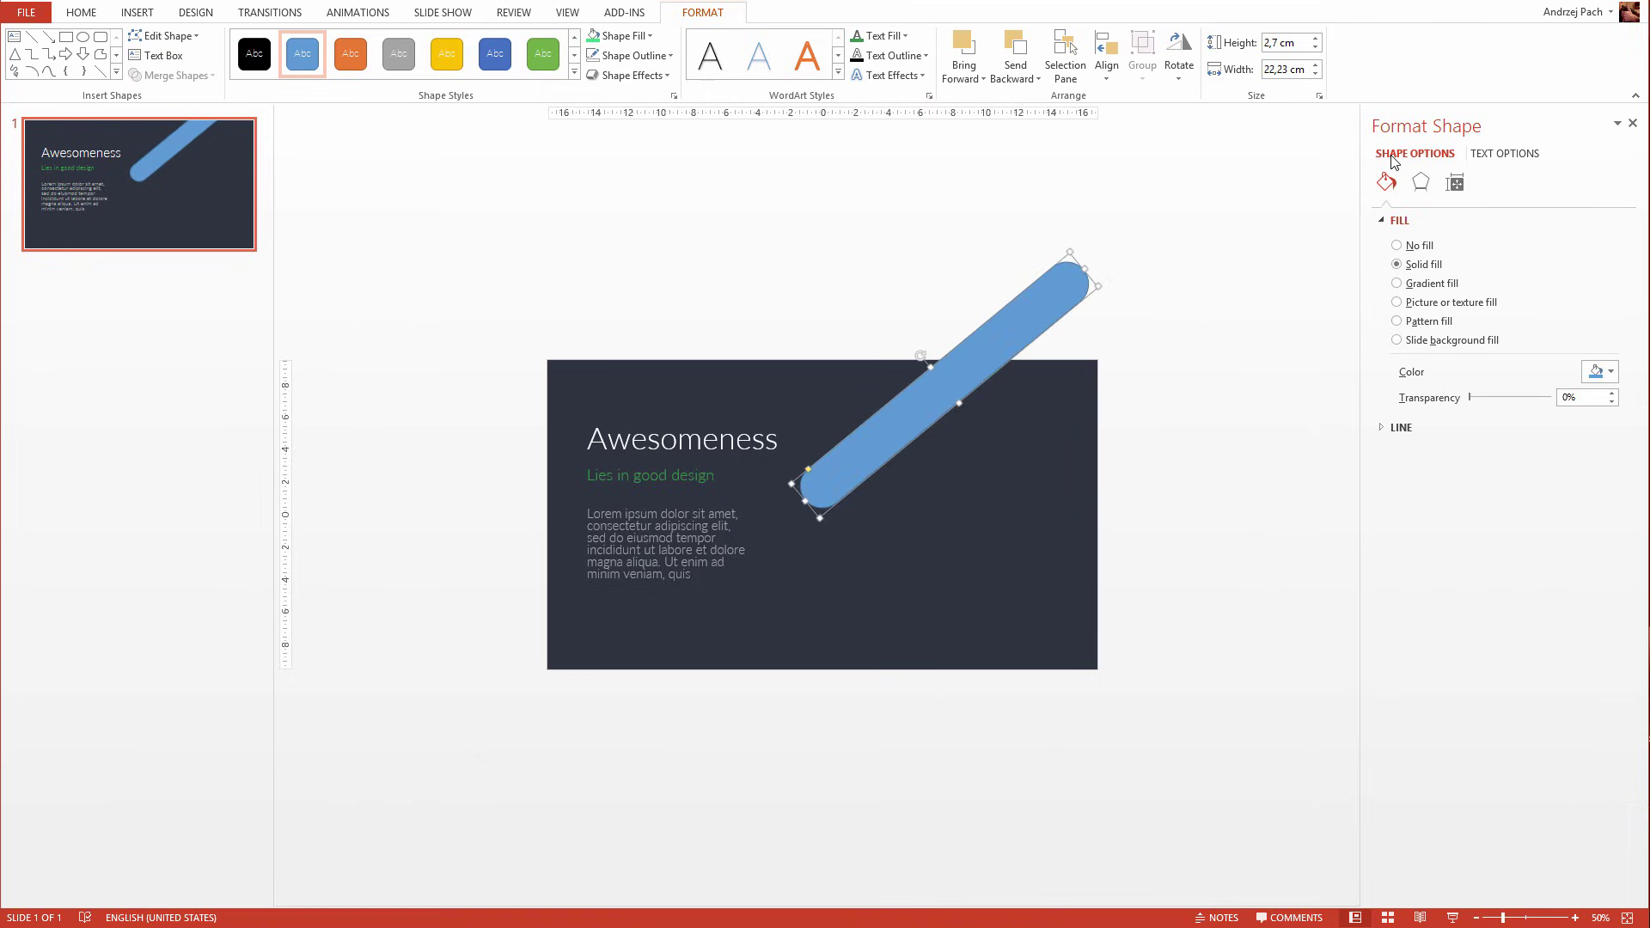
pyautogui.click(1455, 184)
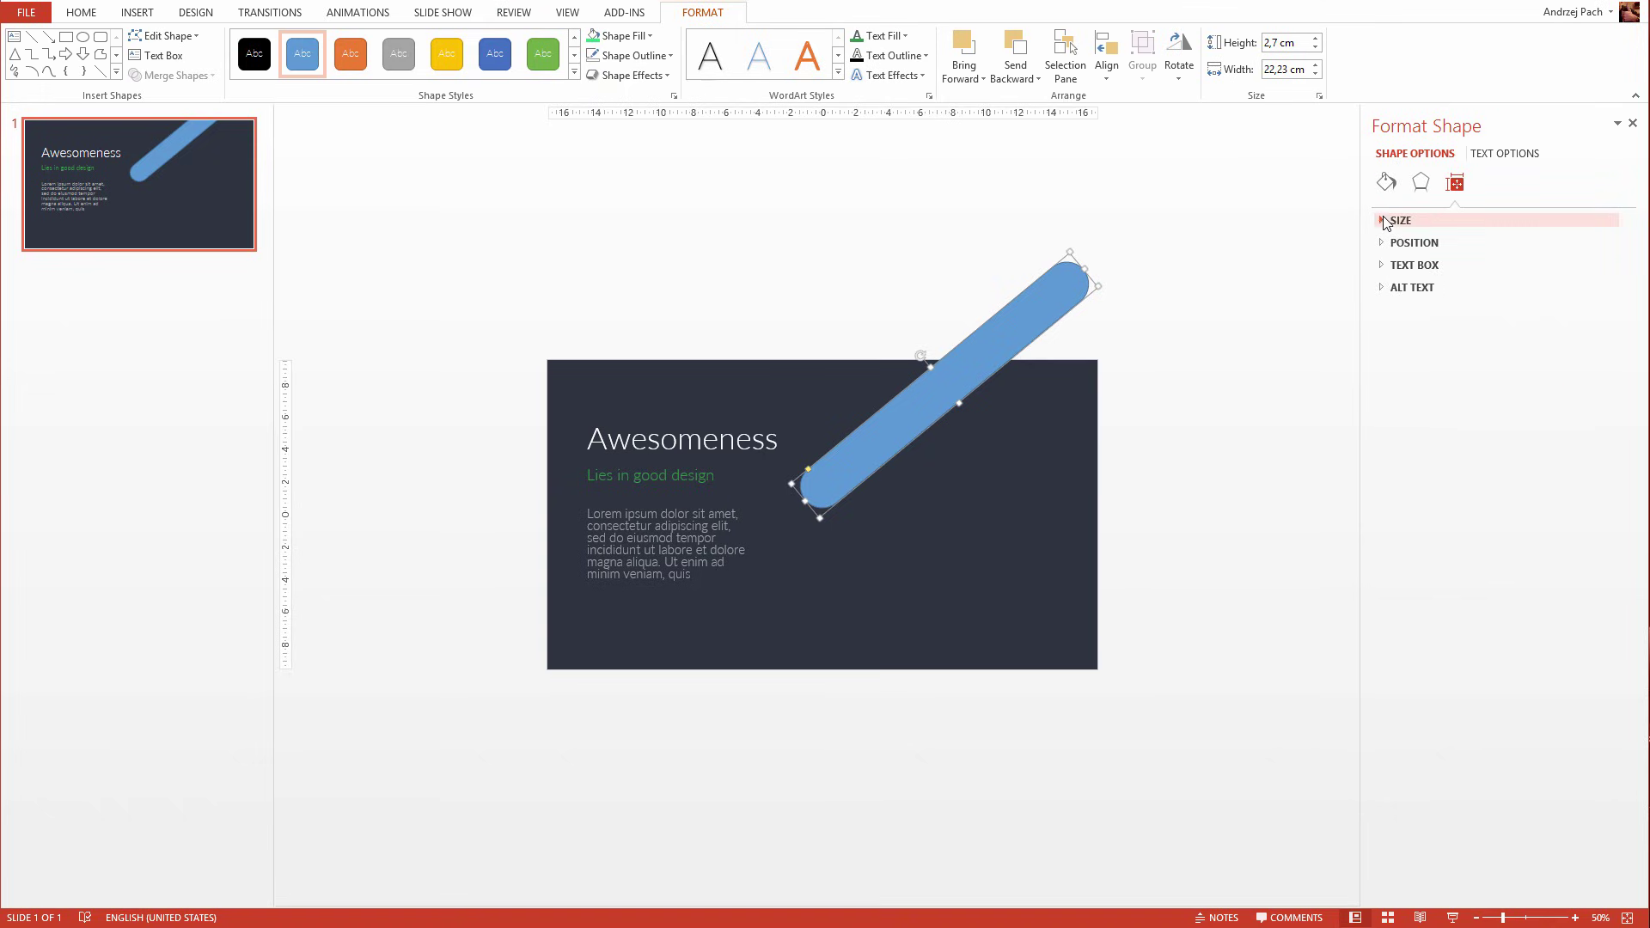
pyautogui.click(1383, 243)
pyautogui.click(1381, 221)
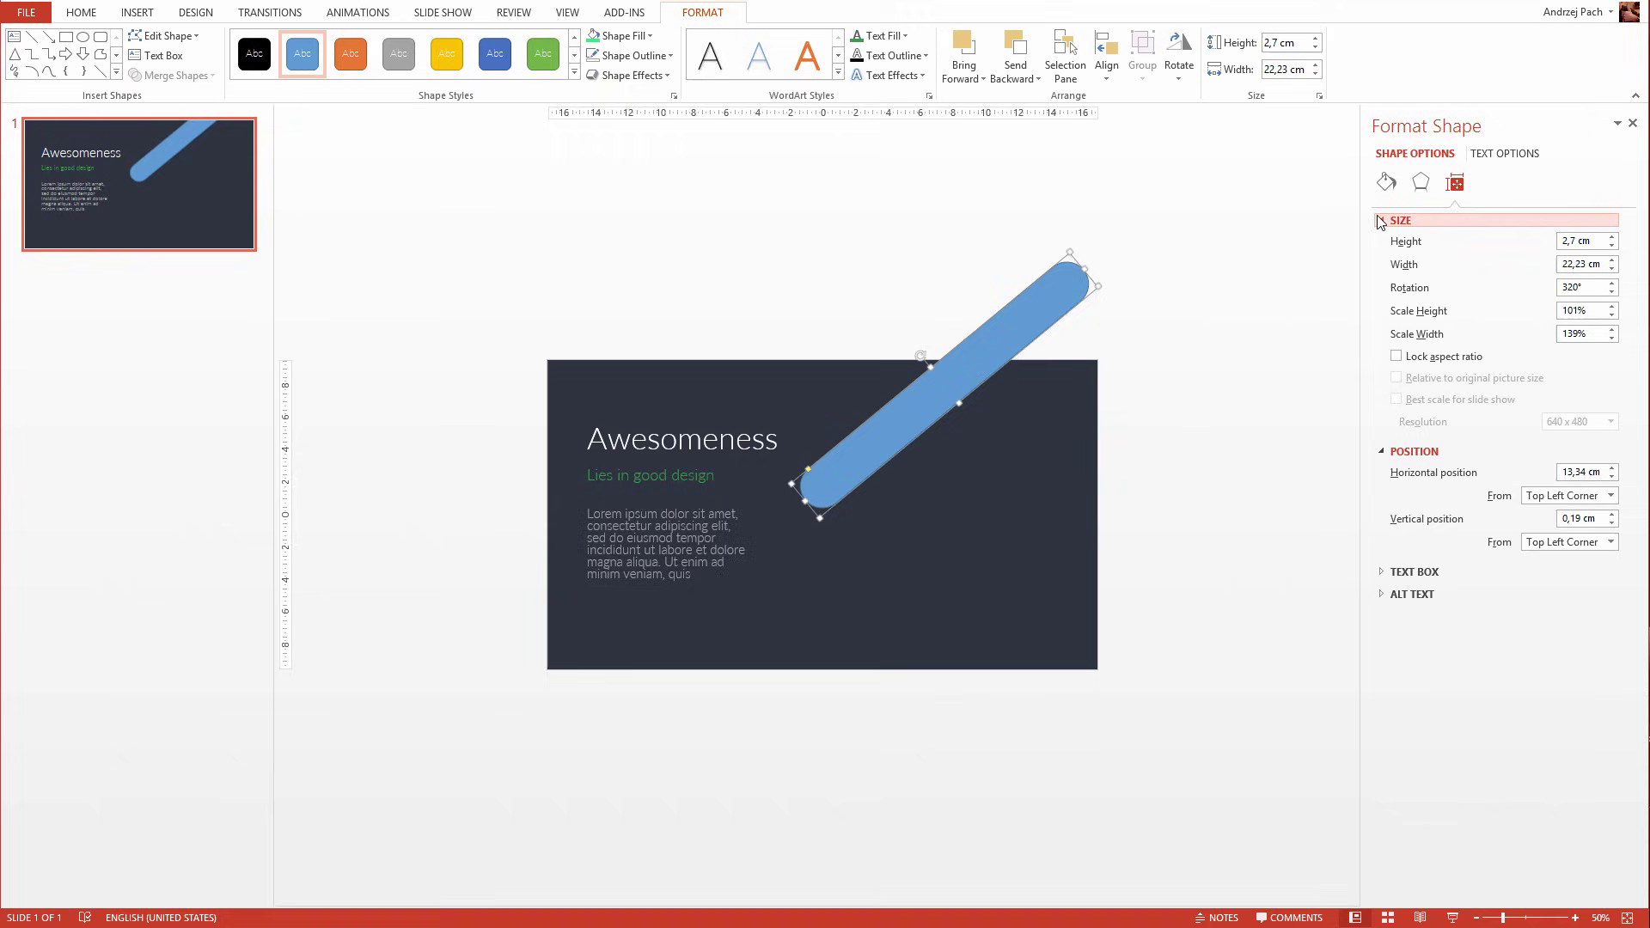
pyautogui.click(1612, 284)
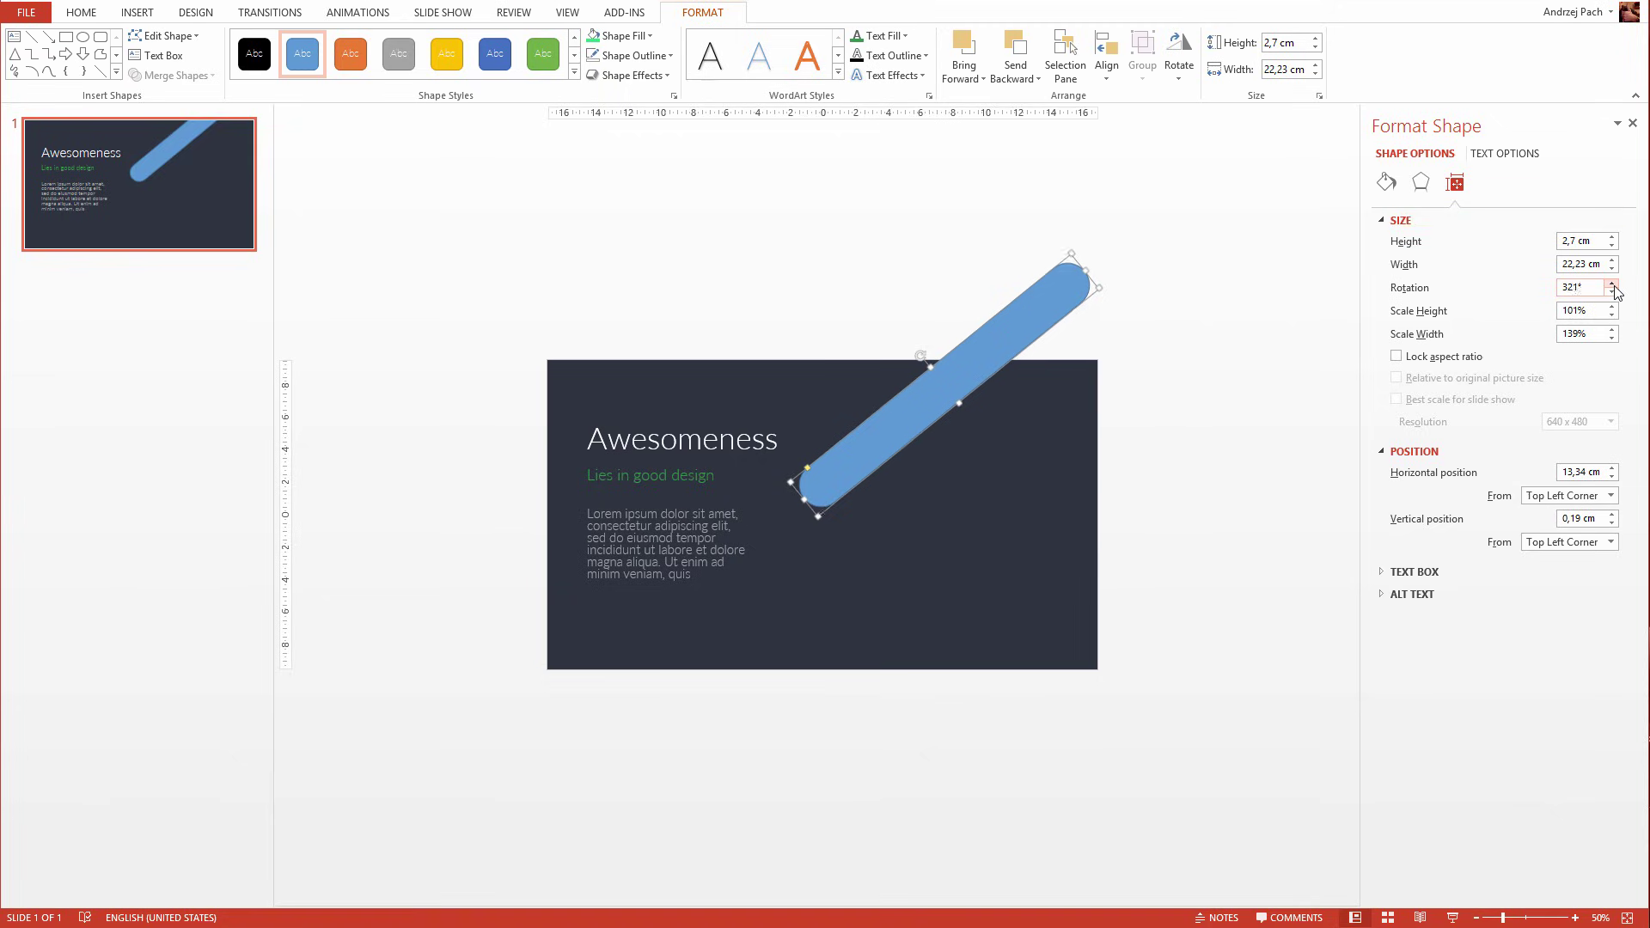
pyautogui.click(1611, 293)
pyautogui.click(1611, 292)
pyautogui.click(1612, 292)
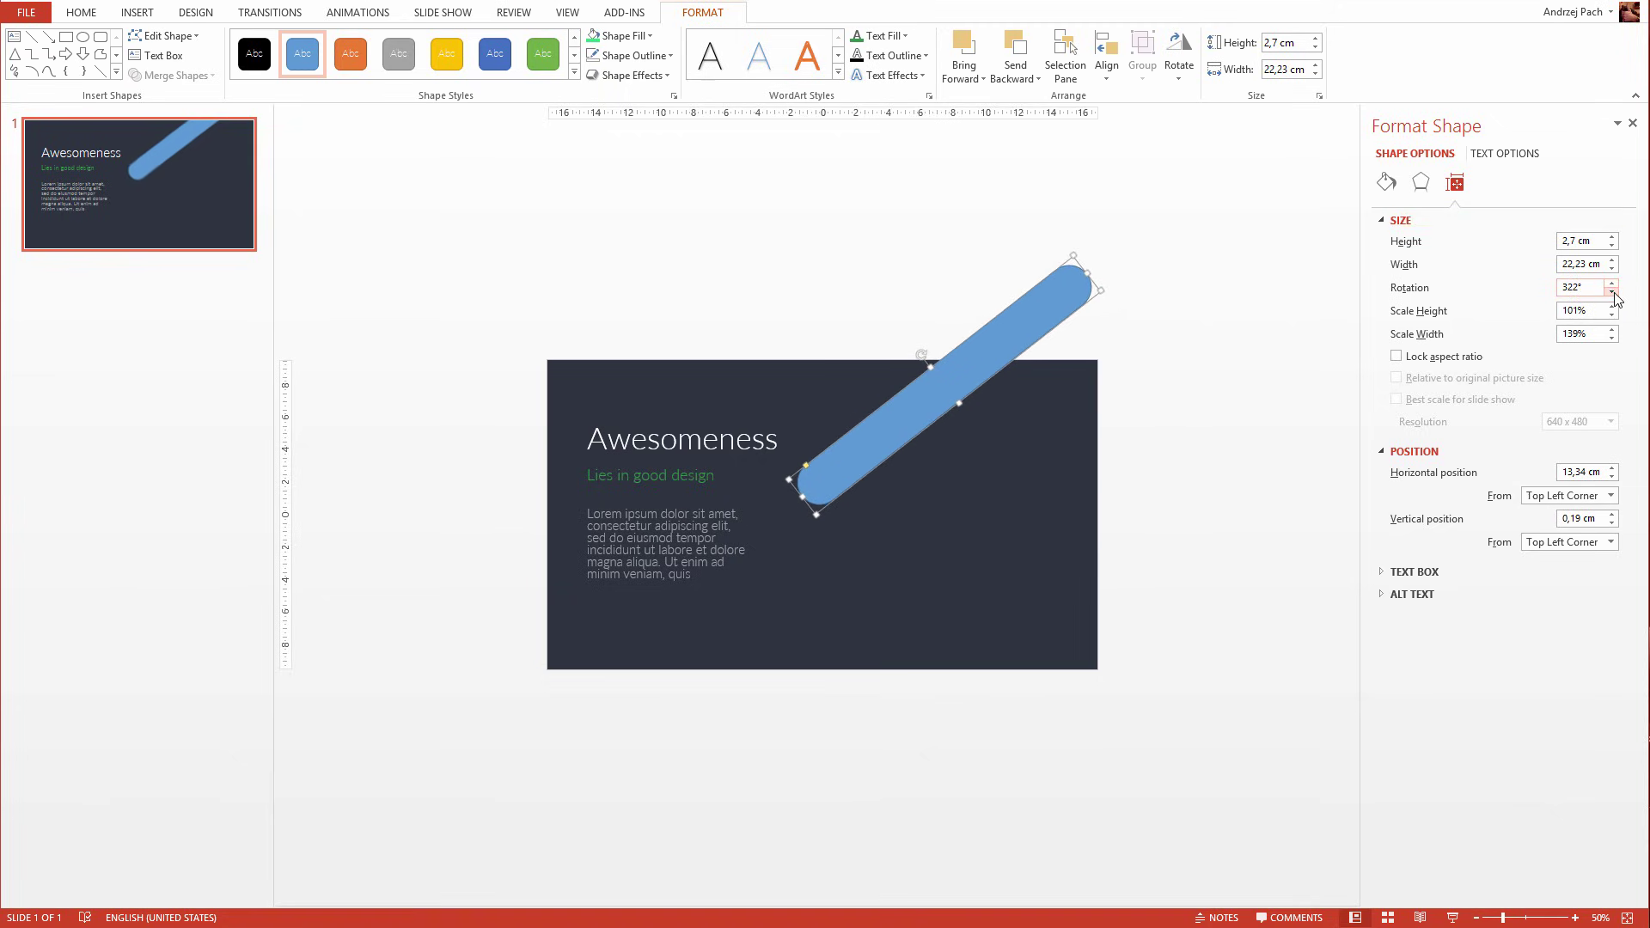
pyautogui.click(1611, 292)
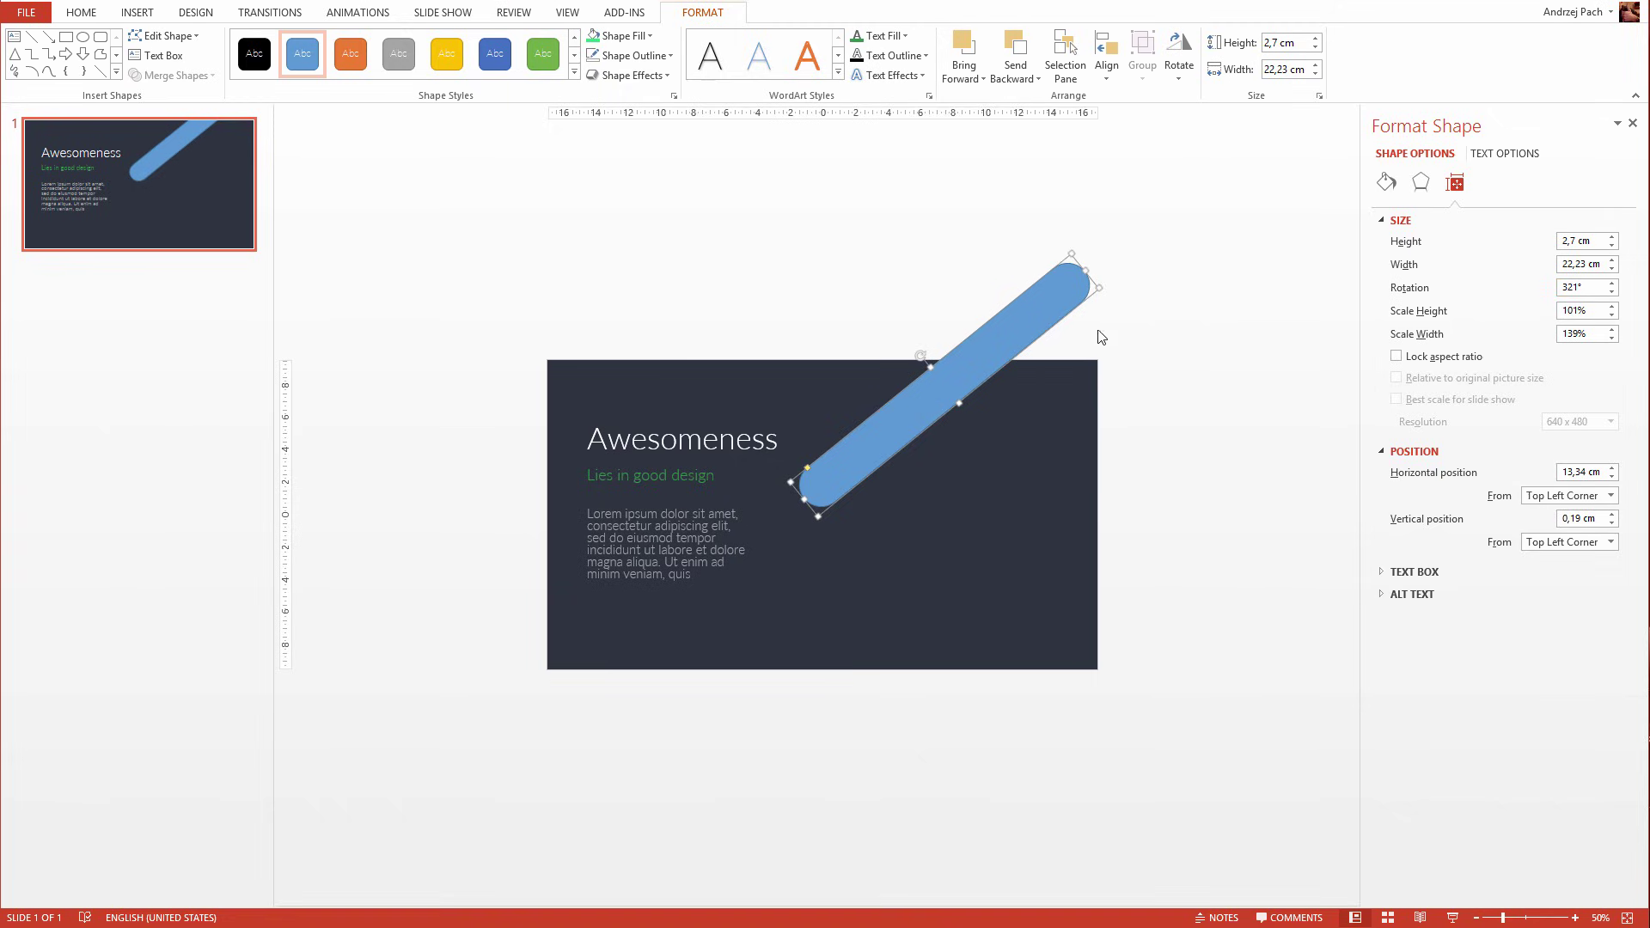
pyautogui.moveTo(1001, 335); pyautogui.dragTo(964, 391)
pyautogui.press('alt')
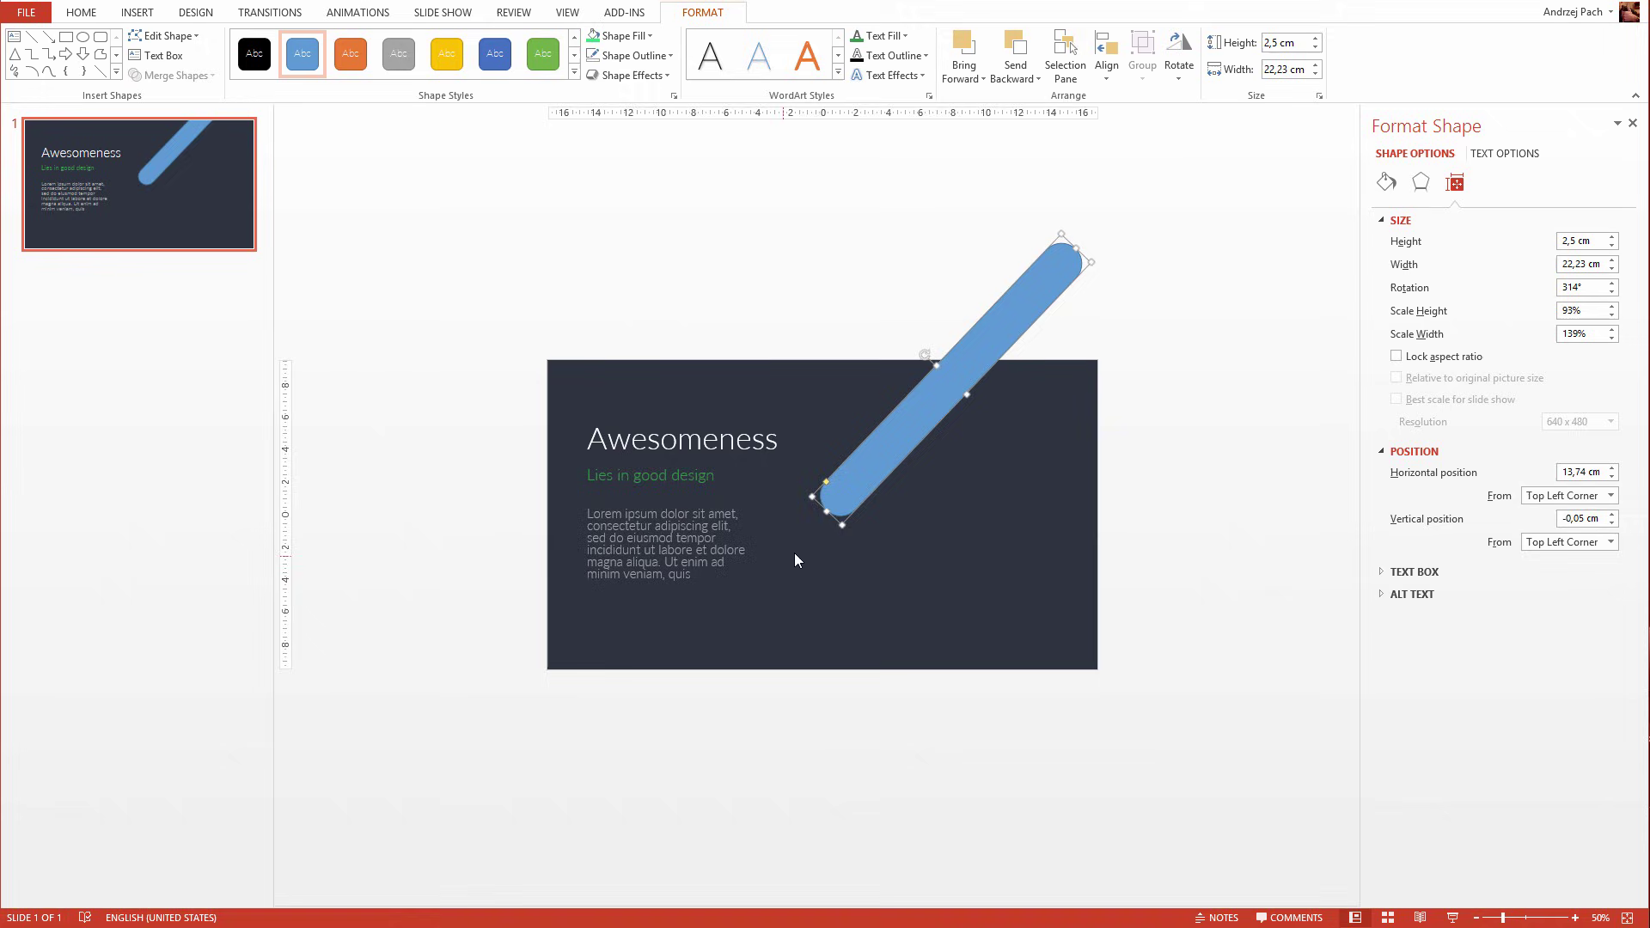
# Lengthen the bar to 24.47 cm and fill it with the recent green
pyautogui.moveTo(818, 508); pyautogui.dragTo(864, 471)
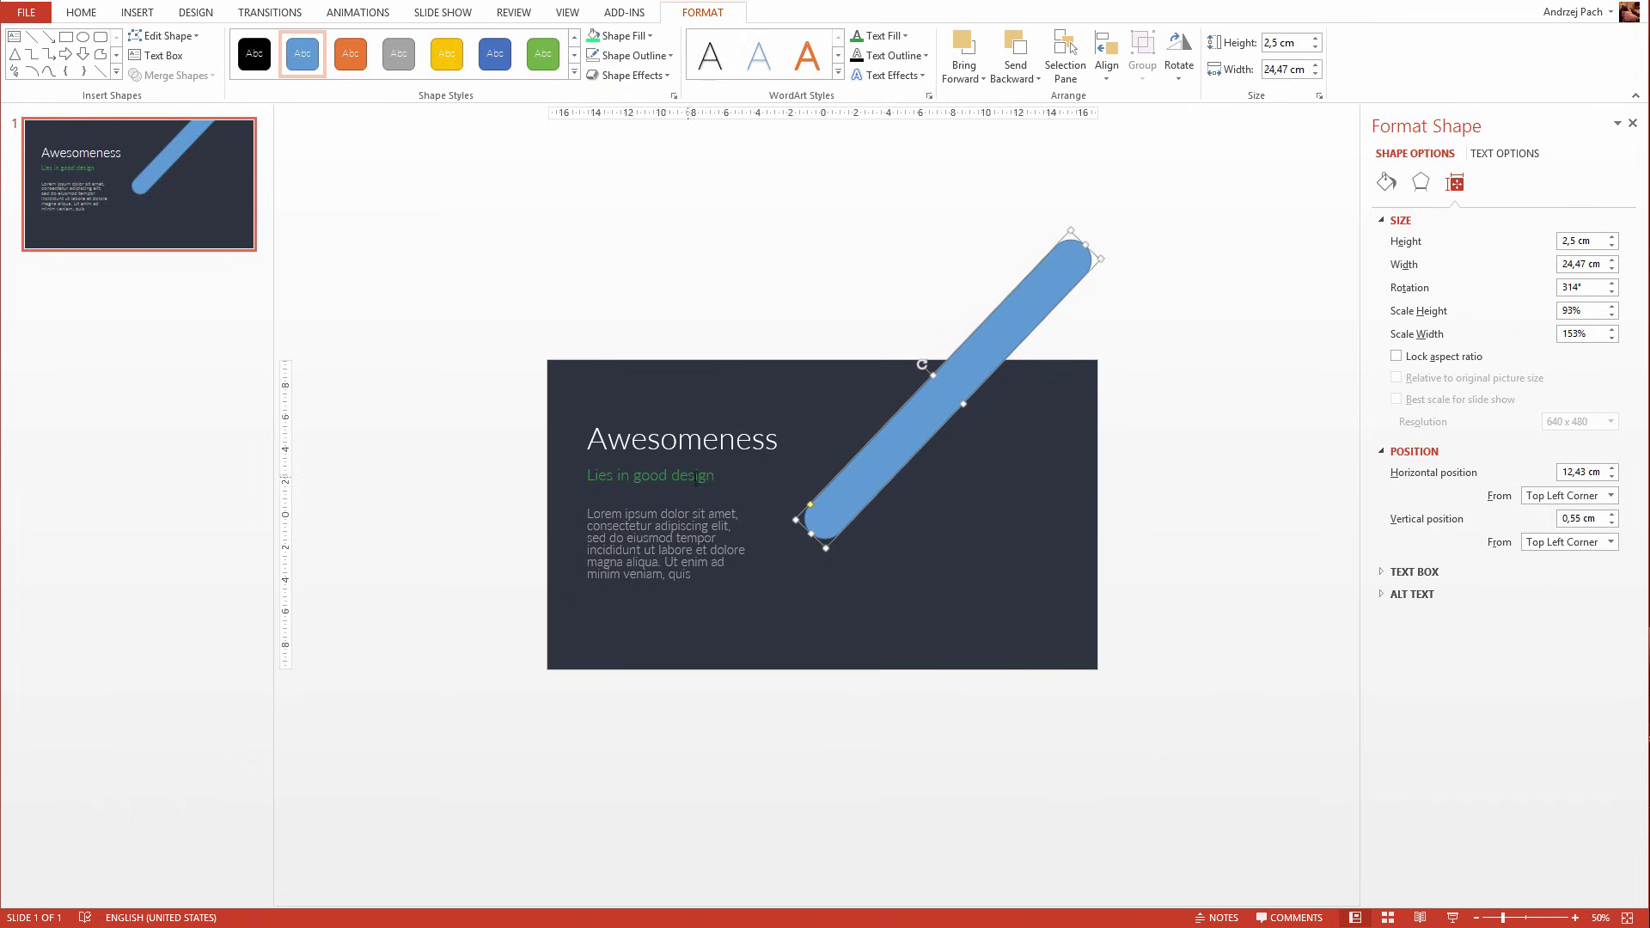
pyautogui.click(647, 38)
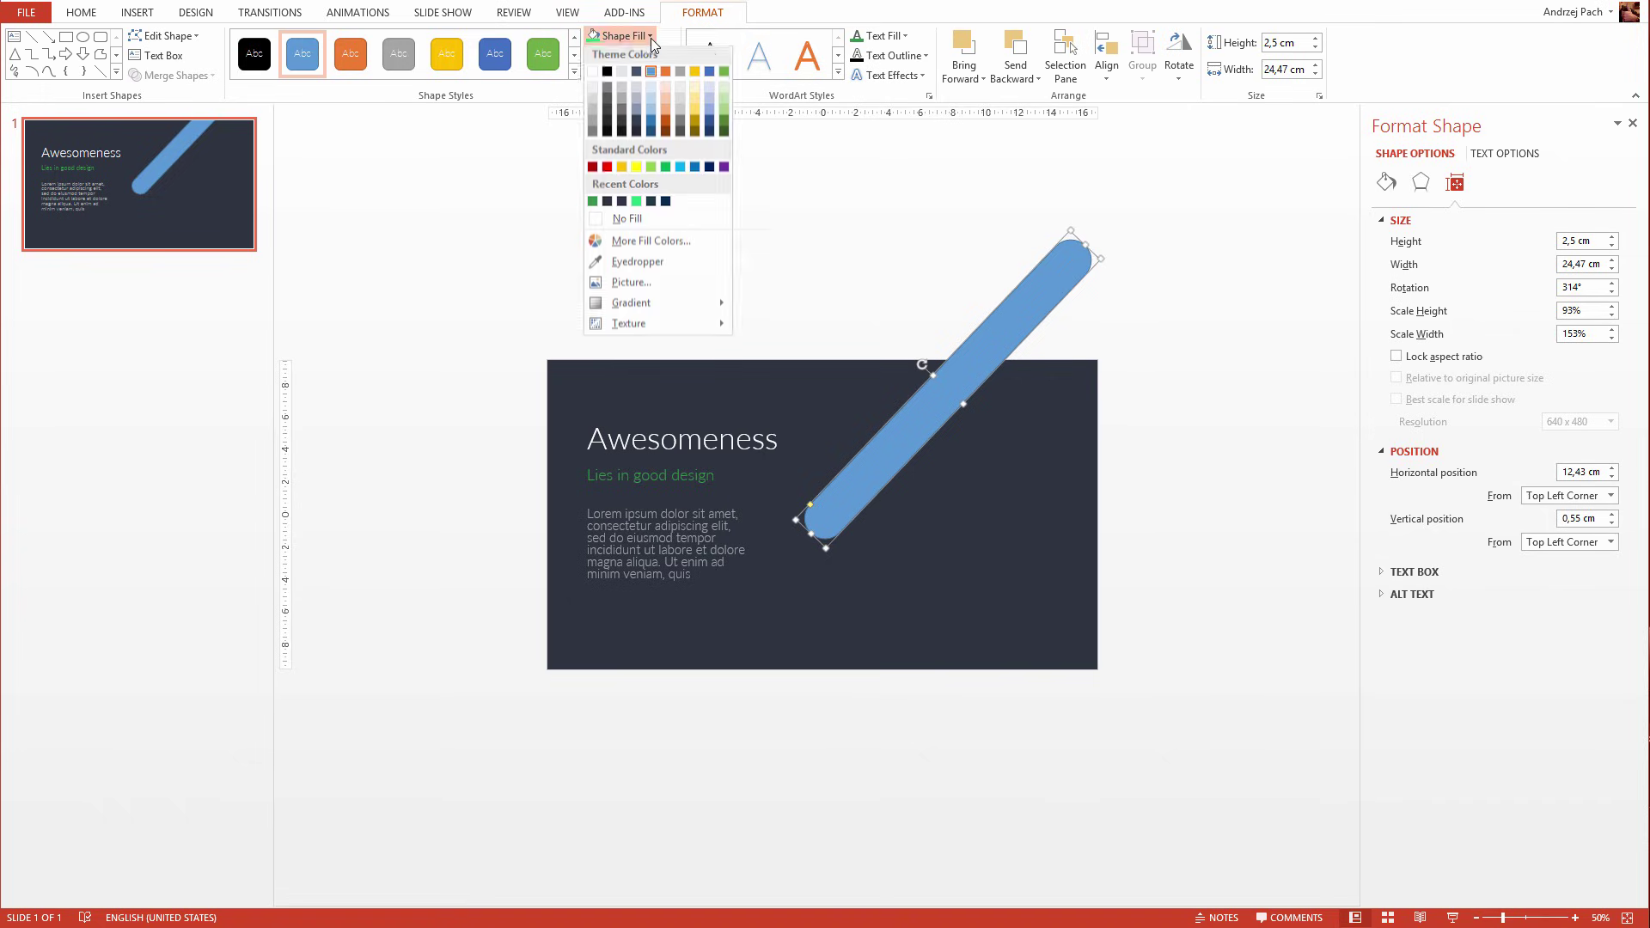
pyautogui.click(593, 205)
pyautogui.click(798, 392)
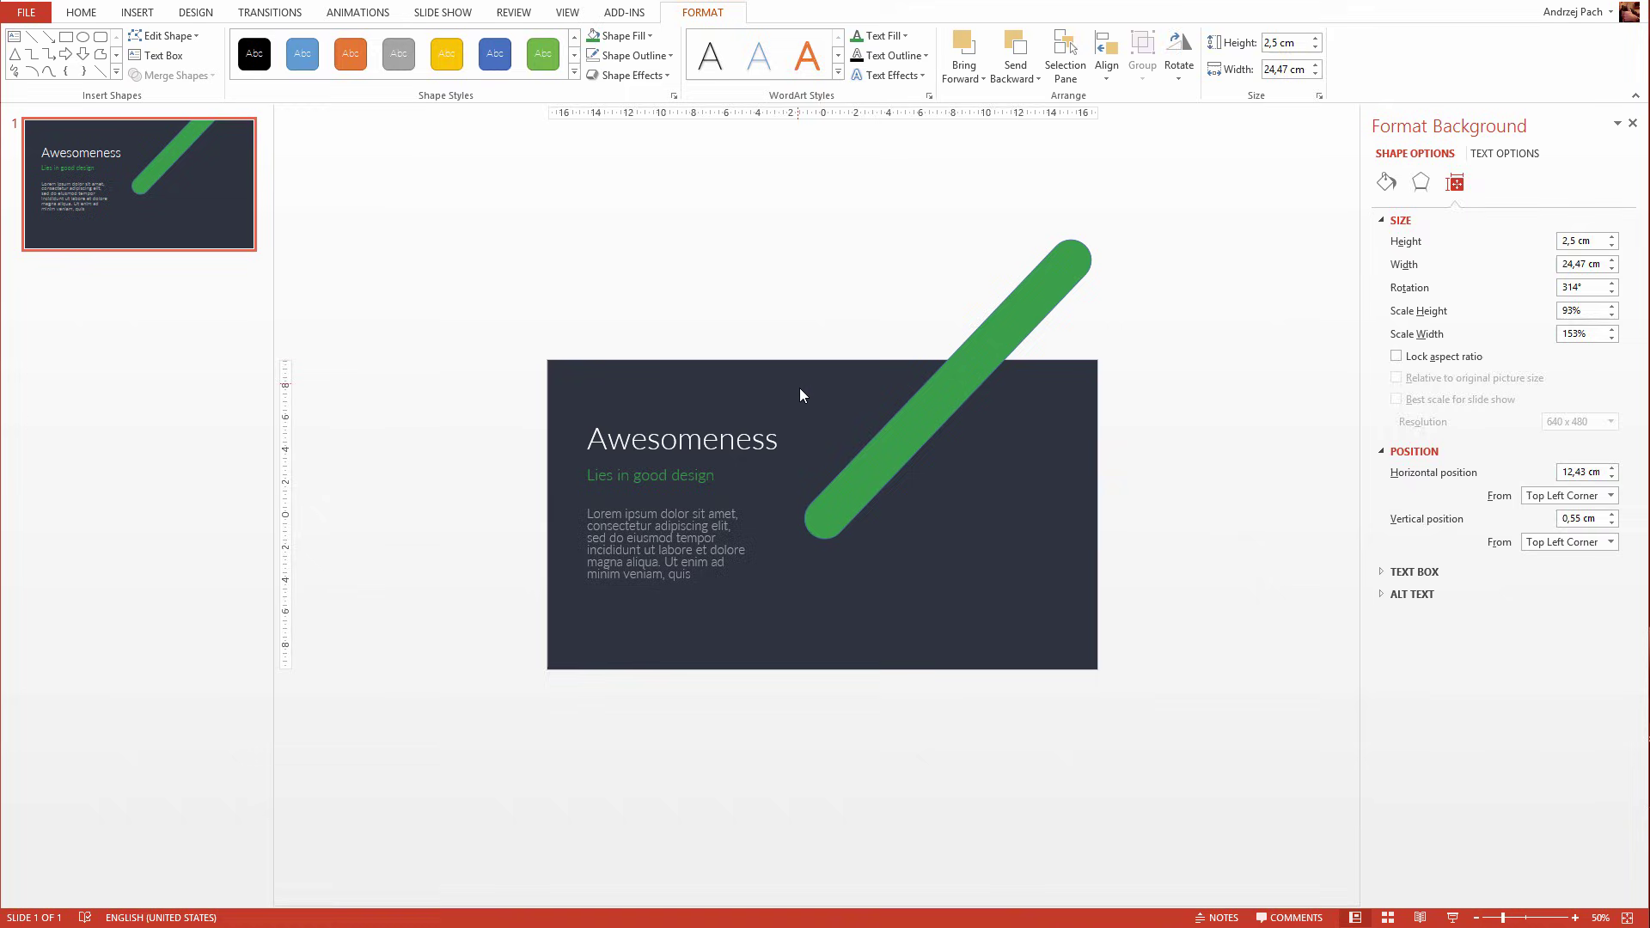
pyautogui.click(925, 384)
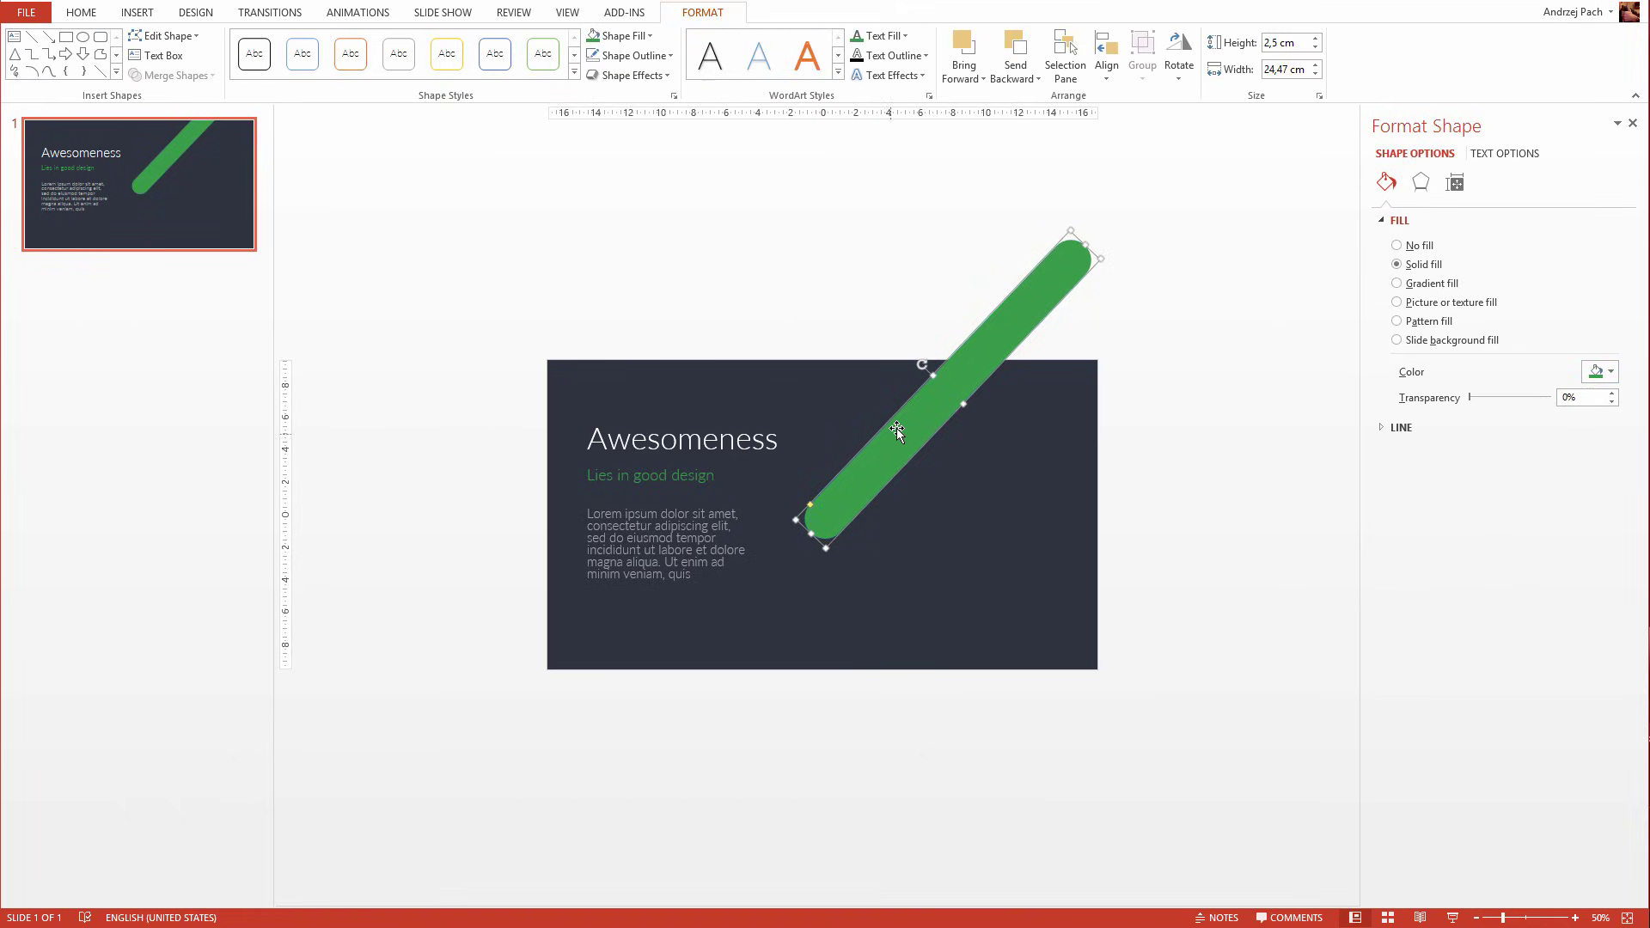
# Mix a custom darker green fill, then undo it where it landed on the subtitle box
pyautogui.click(715, 470)
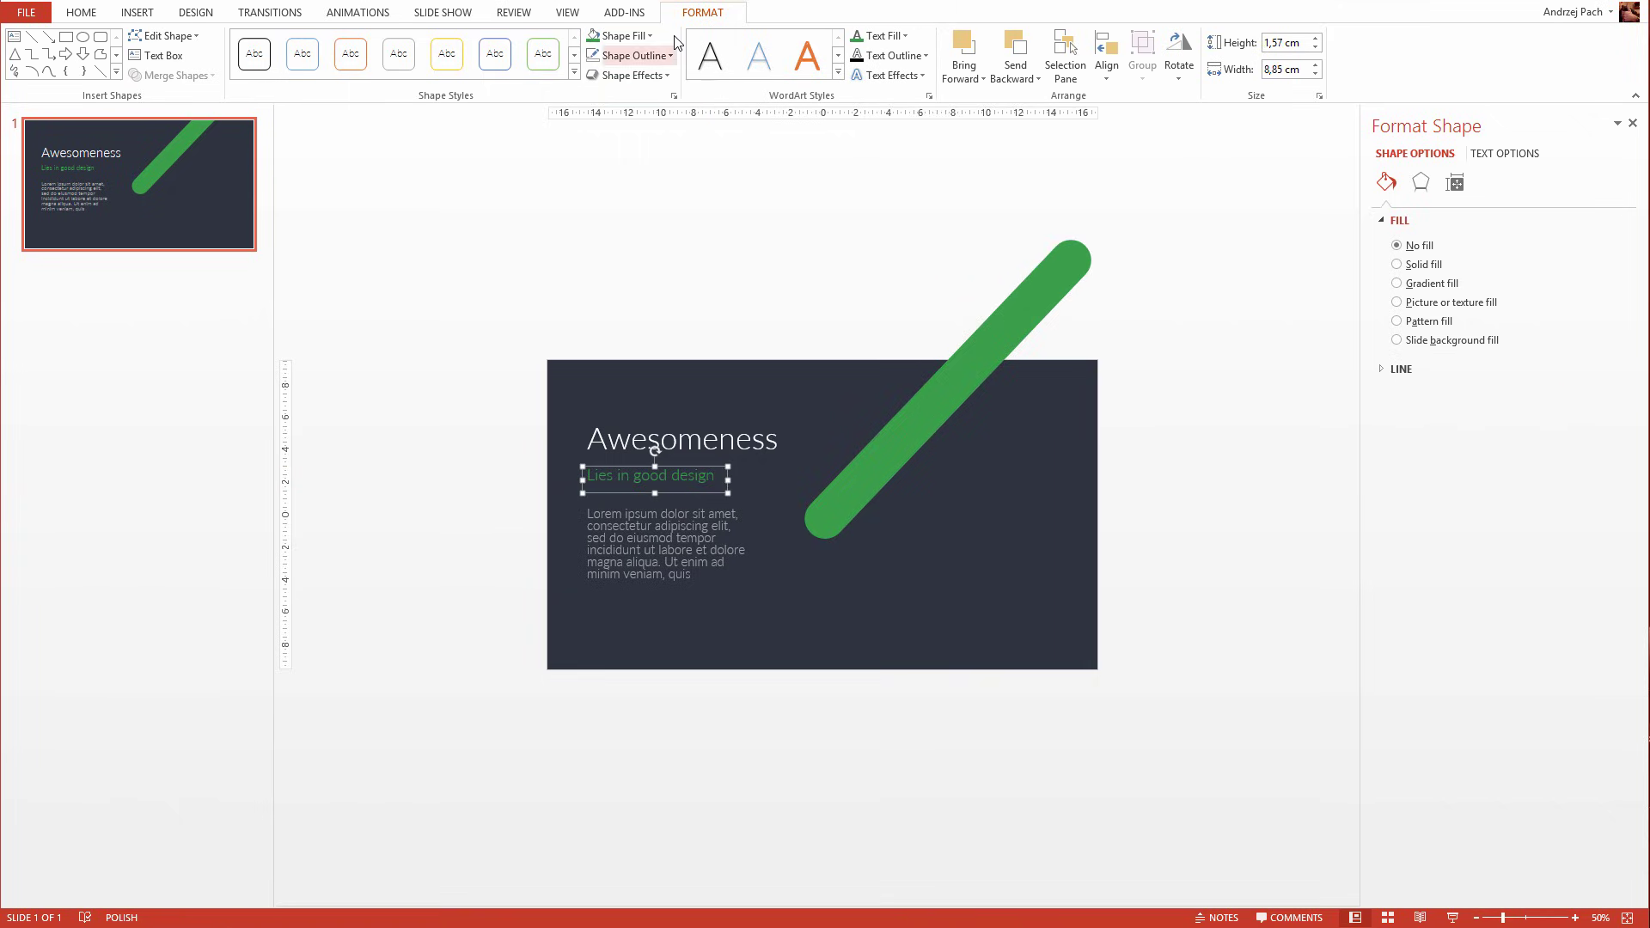
pyautogui.click(622, 35)
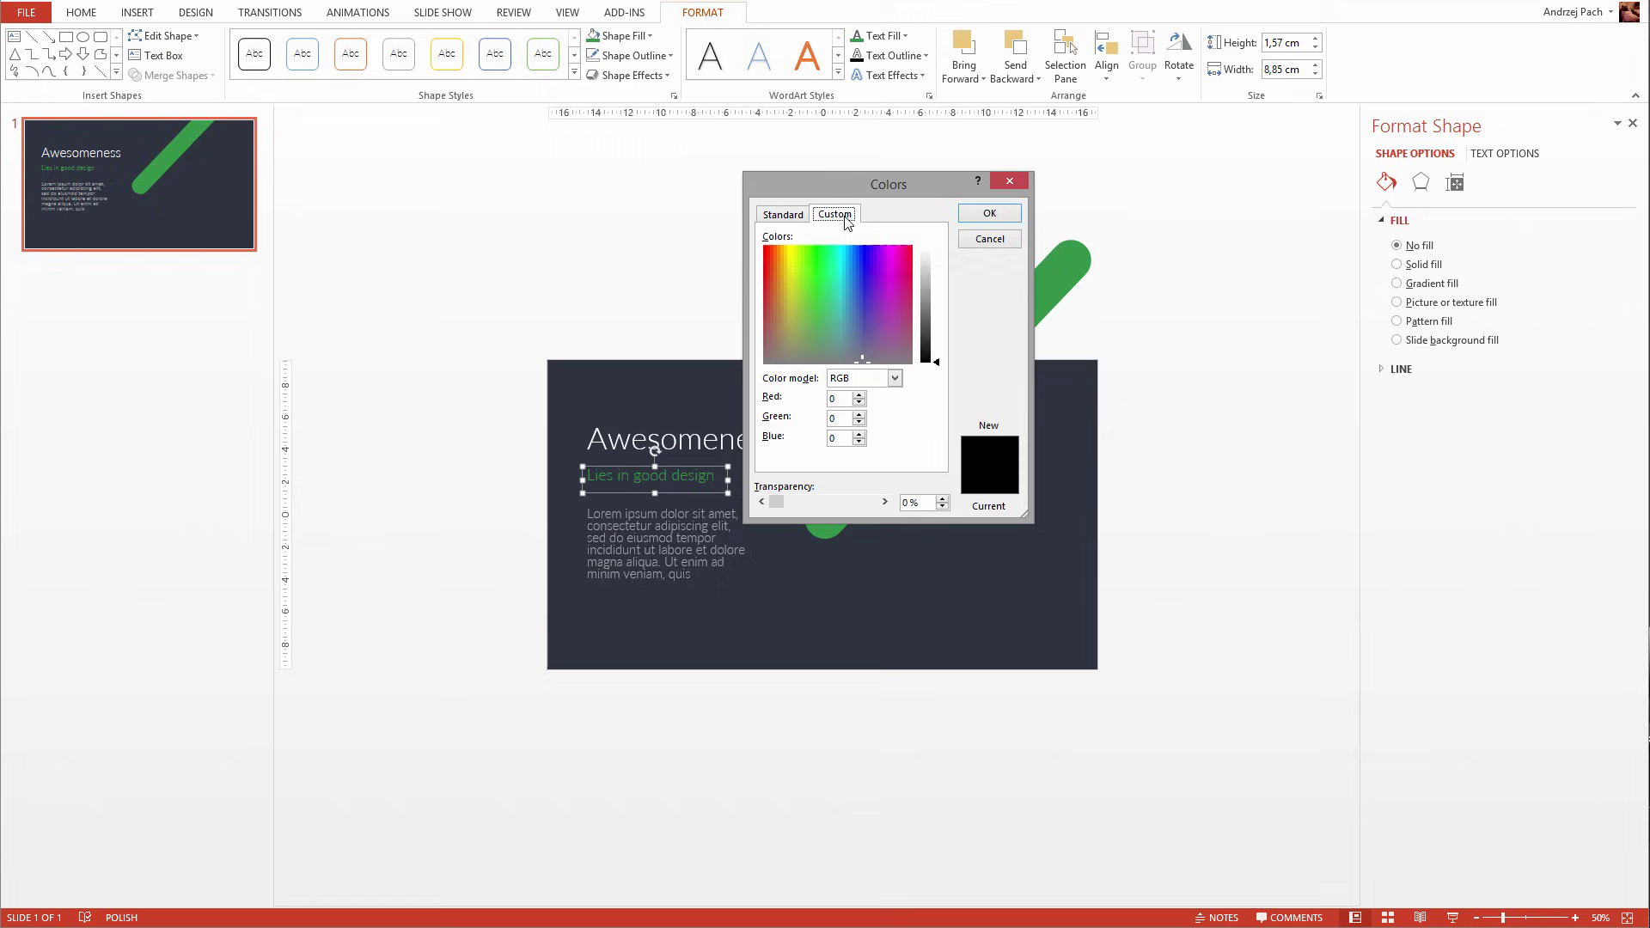
pyautogui.click(823, 315)
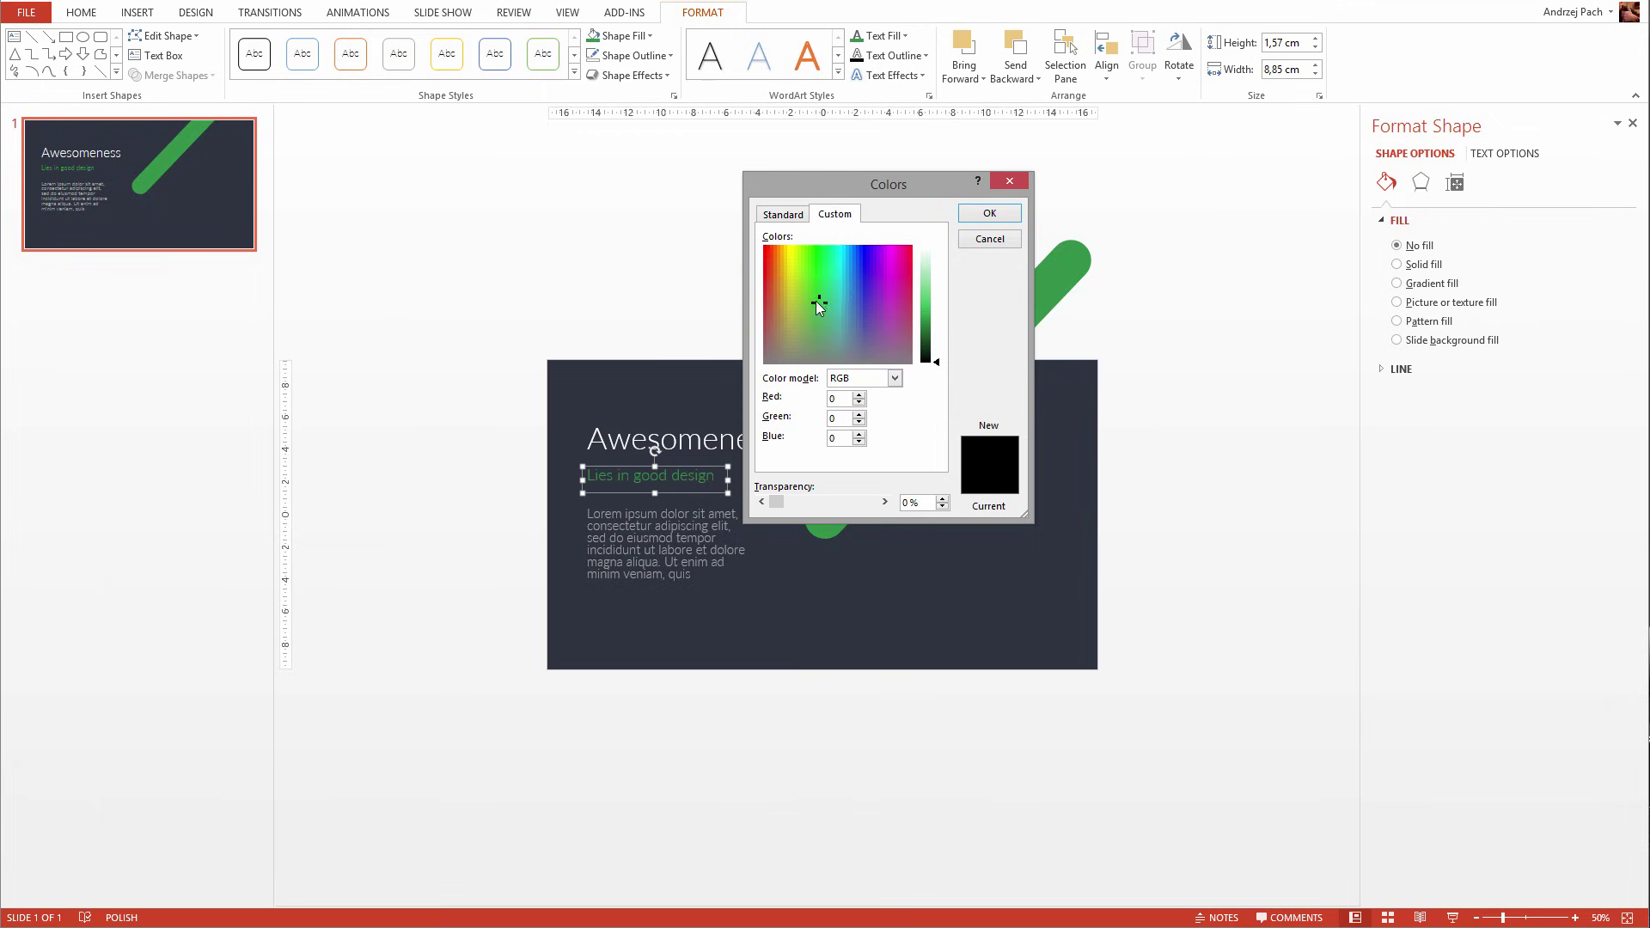
pyautogui.moveTo(923, 323); pyautogui.dragTo(821, 341)
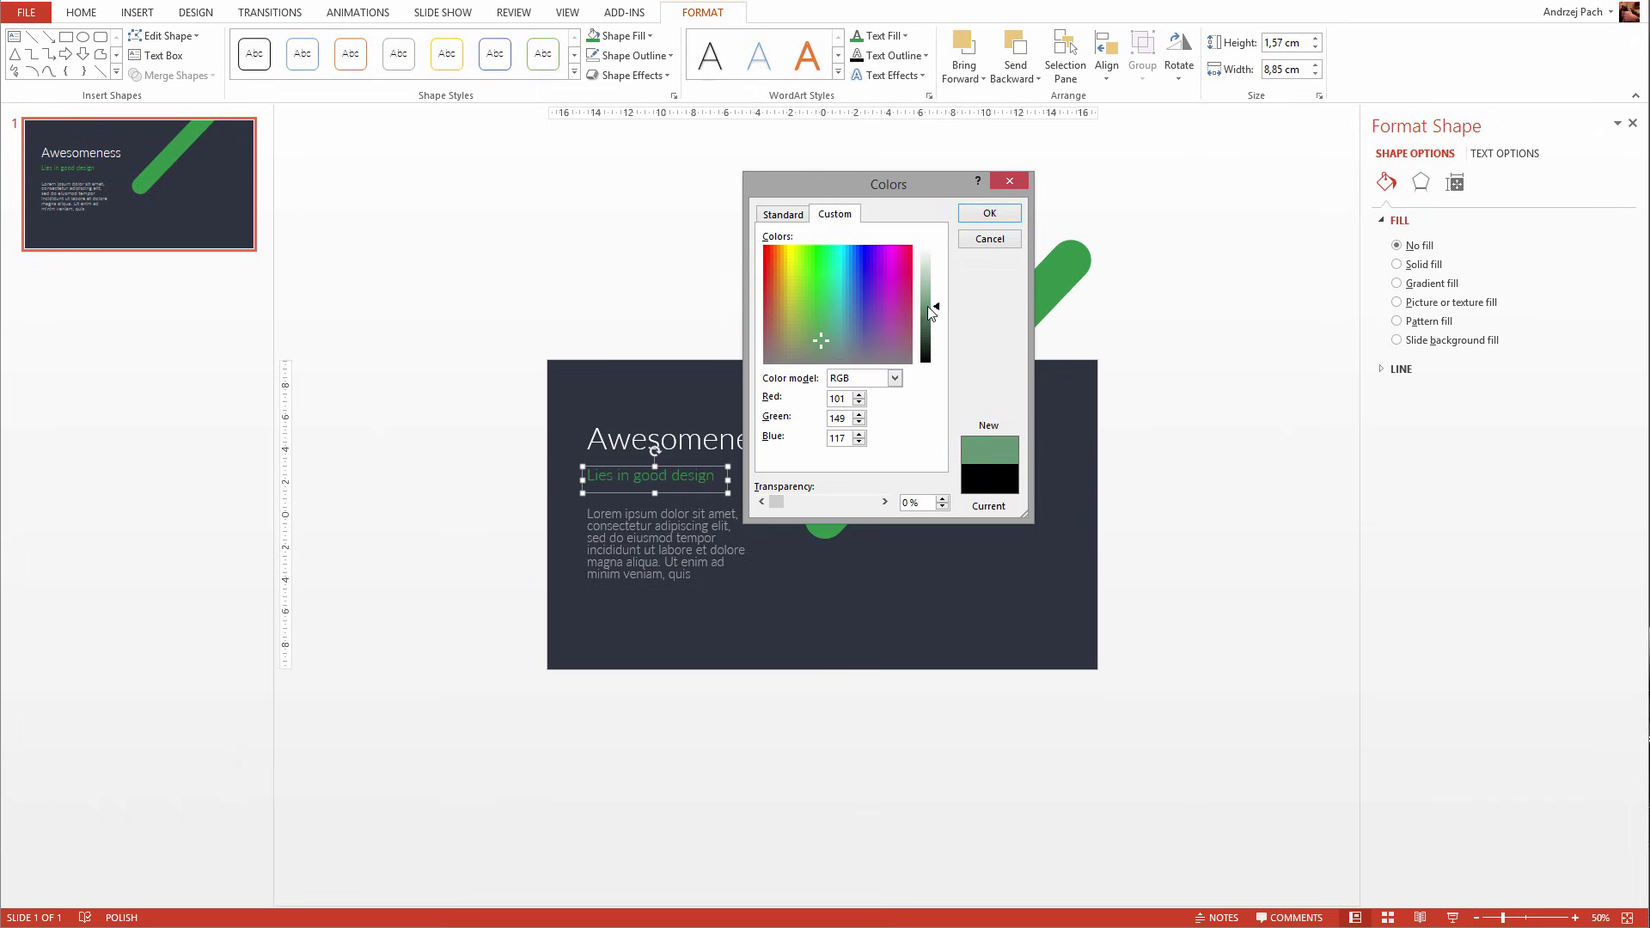
pyautogui.moveTo(929, 308); pyautogui.dragTo(941, 317)
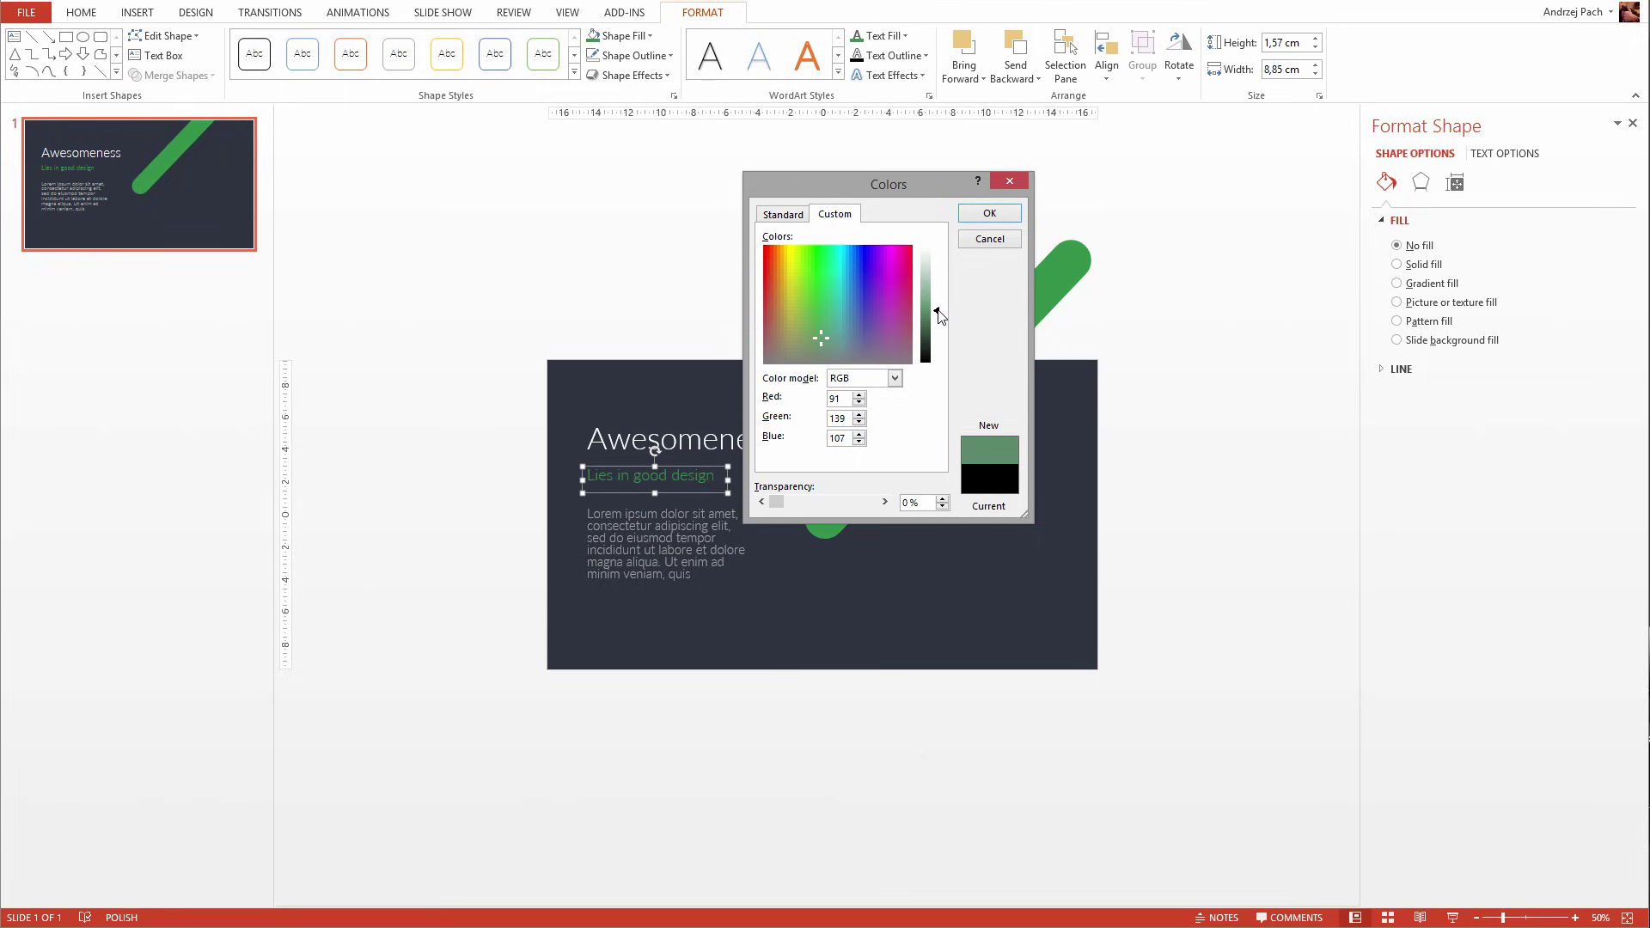
pyautogui.click(988, 214)
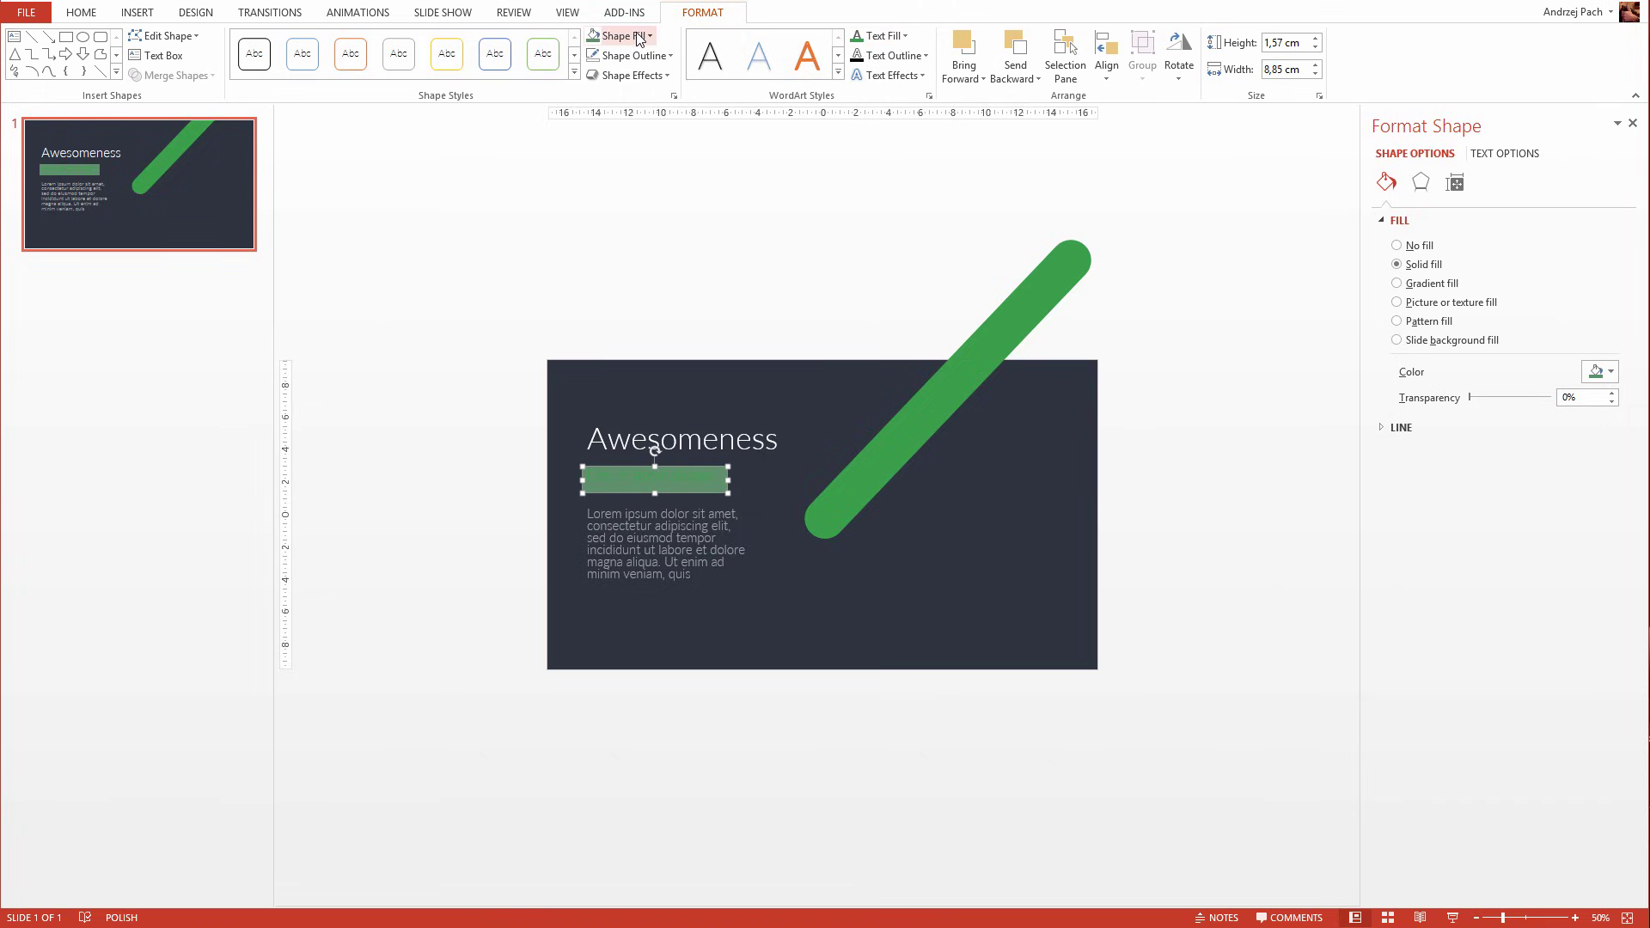
pyautogui.hotkey('ctrl', 'z')
# Leave the subtitle colour unchanged and check the bar's new muted sage-green fill
pyautogui.click(904, 35)
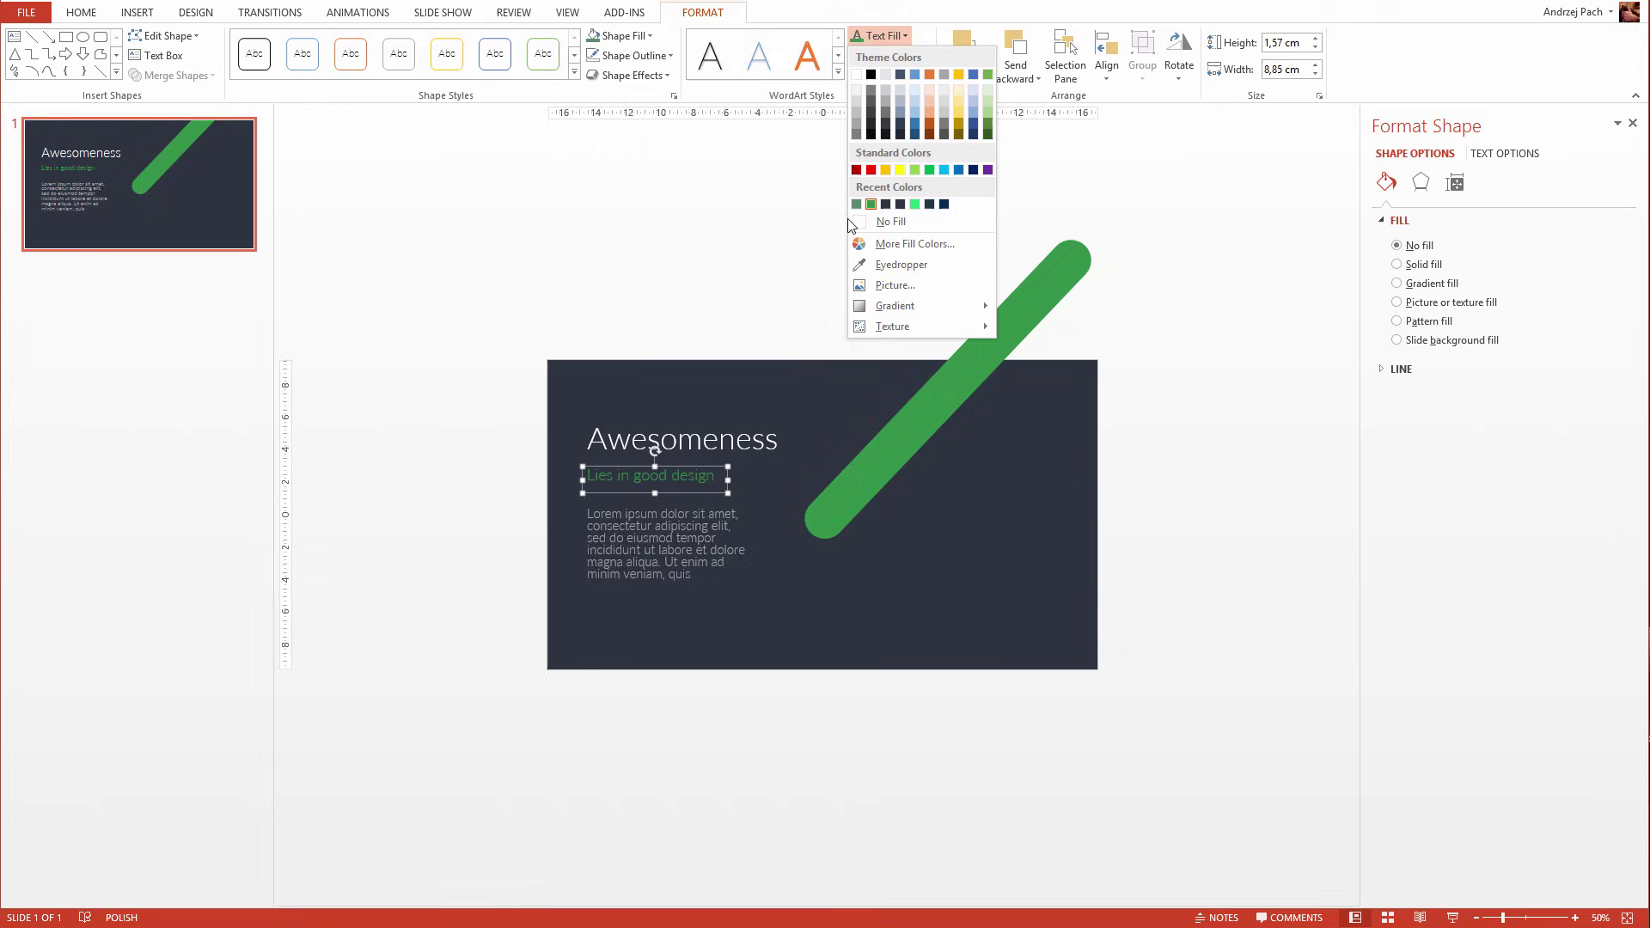
pyautogui.press('Escape')
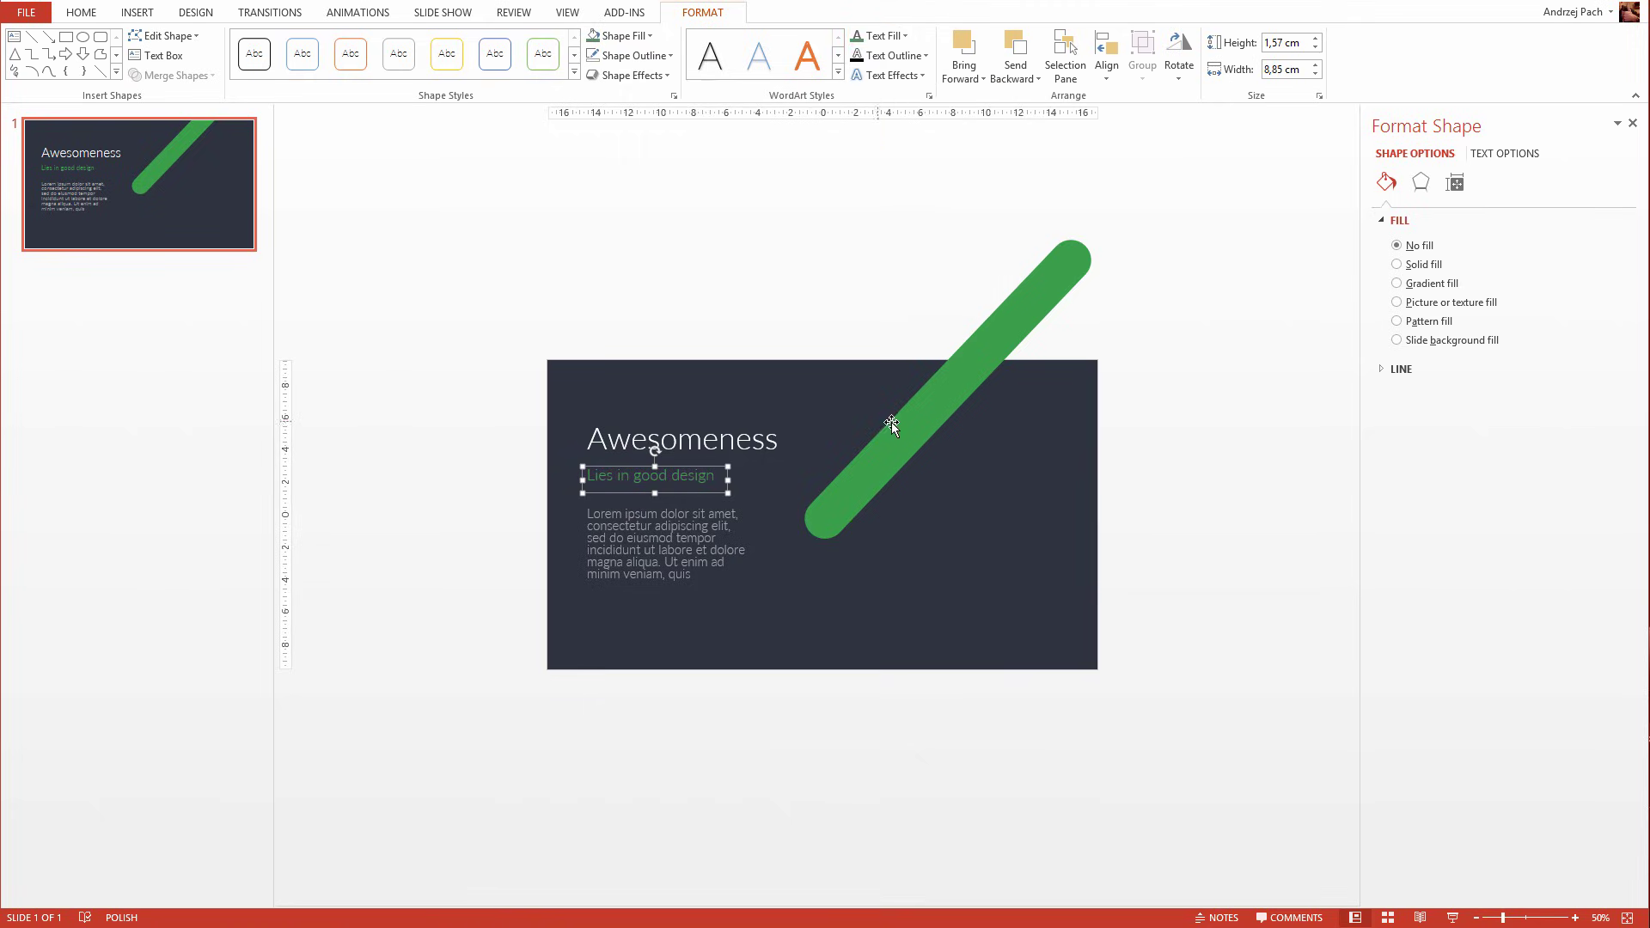
pyautogui.click(890, 421)
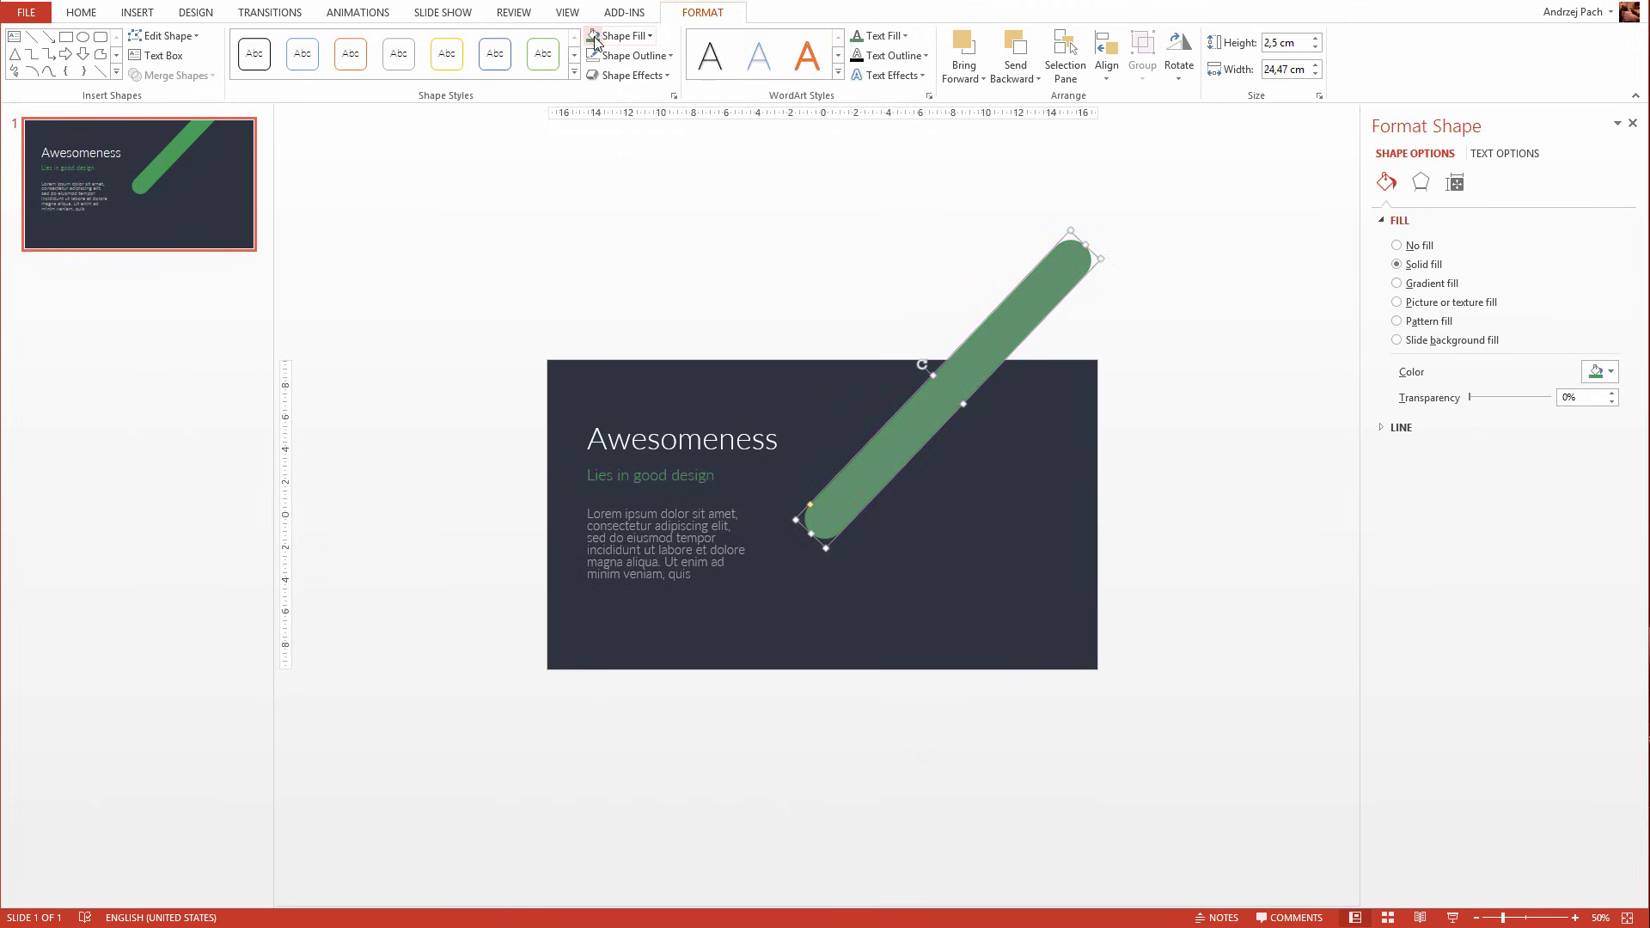
pyautogui.click(727, 277)
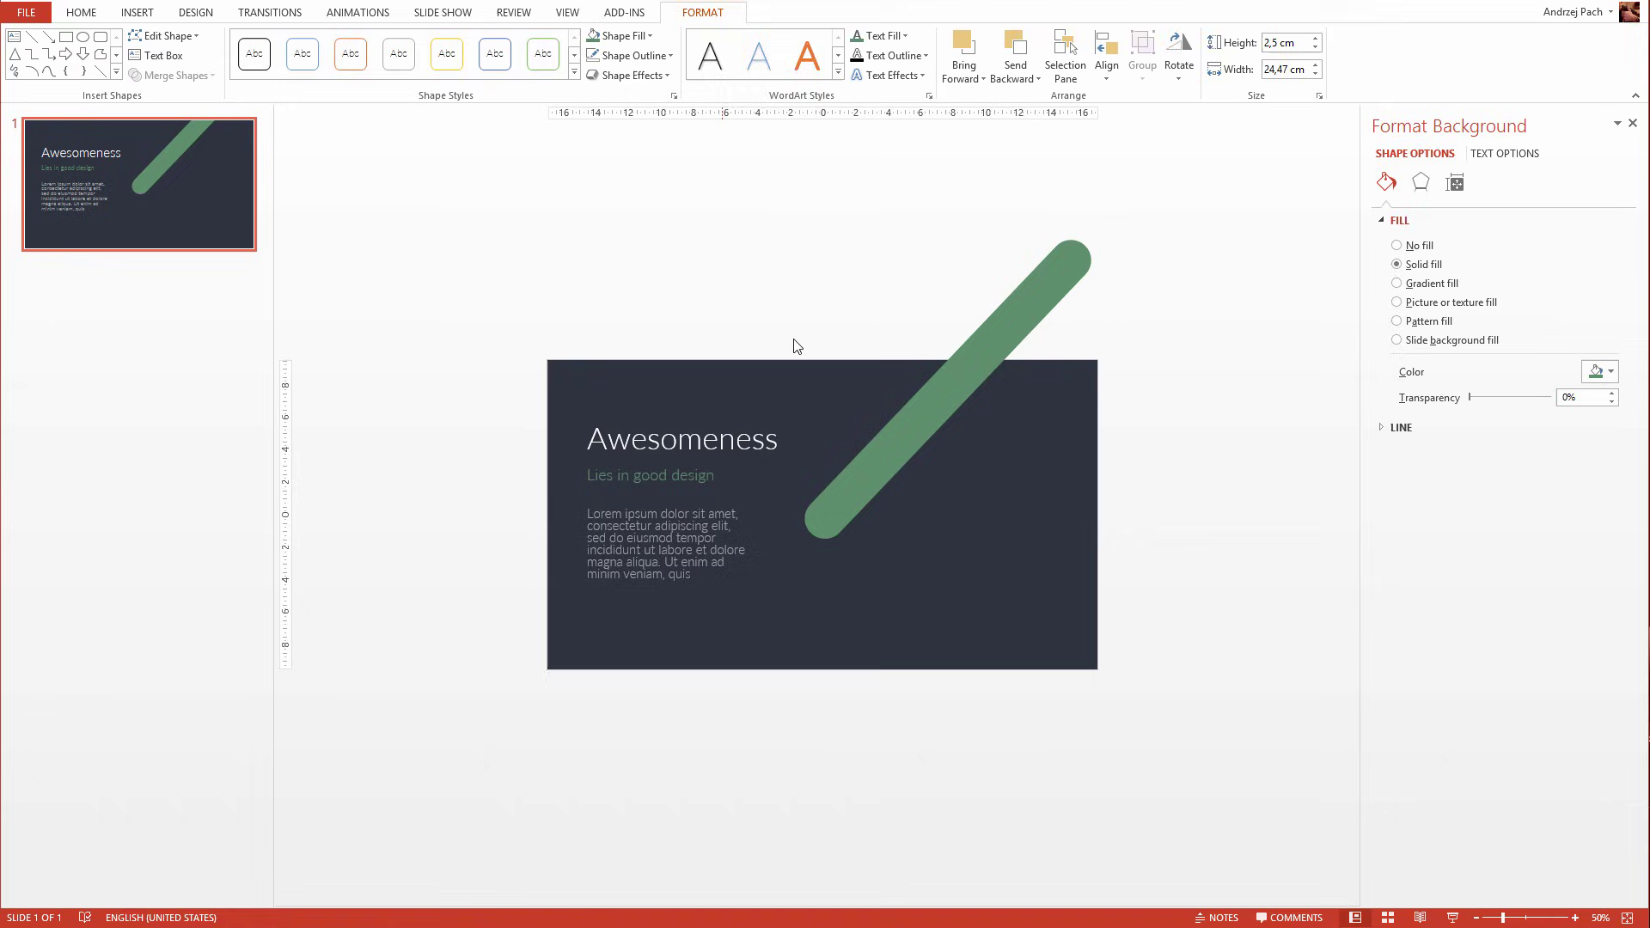
pyautogui.click(926, 431)
pyautogui.click(1331, 693)
# Duplicate the bar twice, thicken the third copy, and shift the three bars into parallel
pyautogui.click(880, 474)
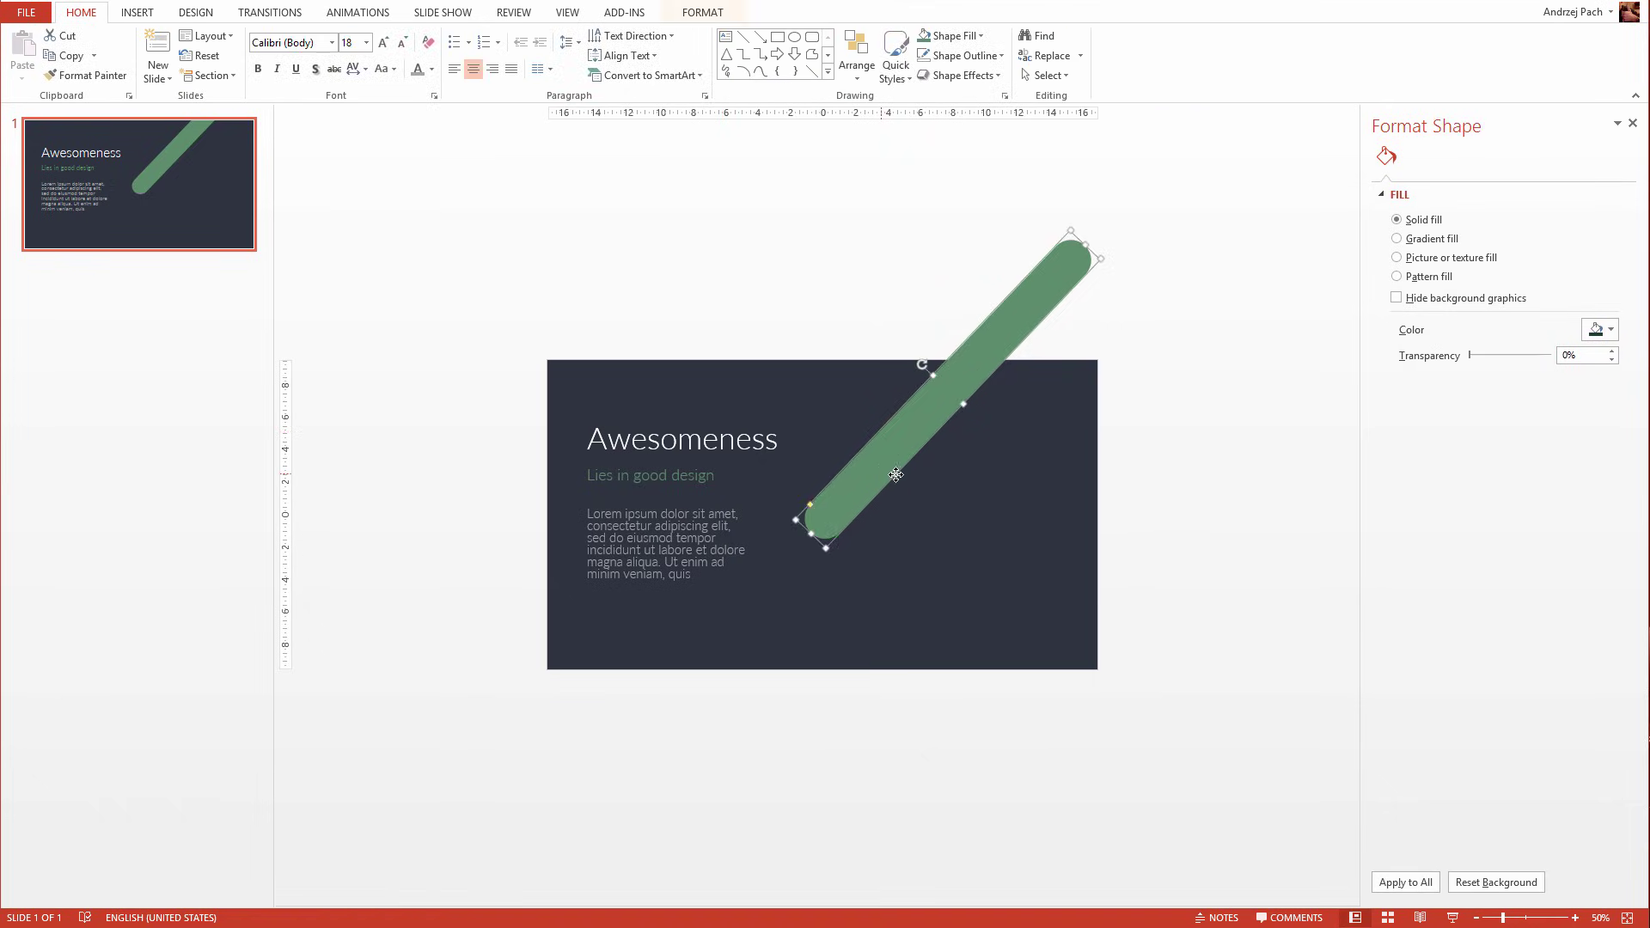
pyautogui.hotkey('ctrl', 'd')
pyautogui.moveTo(884, 459); pyautogui.dragTo(960, 547)
pyautogui.hotkey('ctrl', 'd')
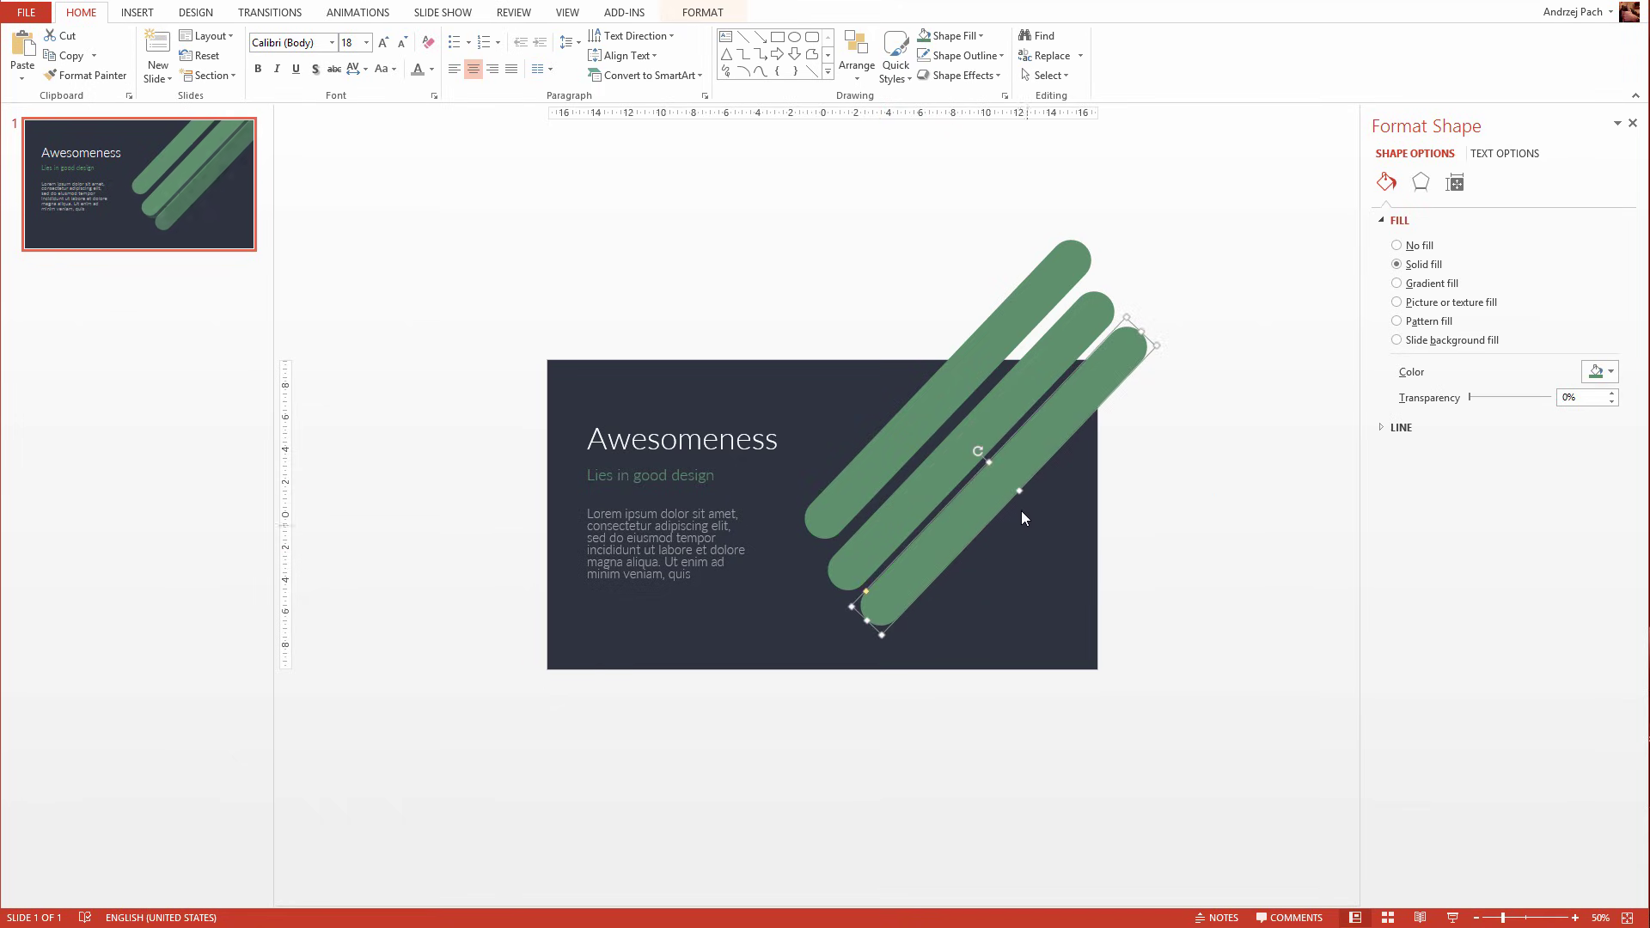
pyautogui.moveTo(1017, 483)
pyautogui.mouseDown()
pyautogui.moveTo(1040, 492)
pyautogui.moveTo(1034, 506)
pyautogui.mouseUp()
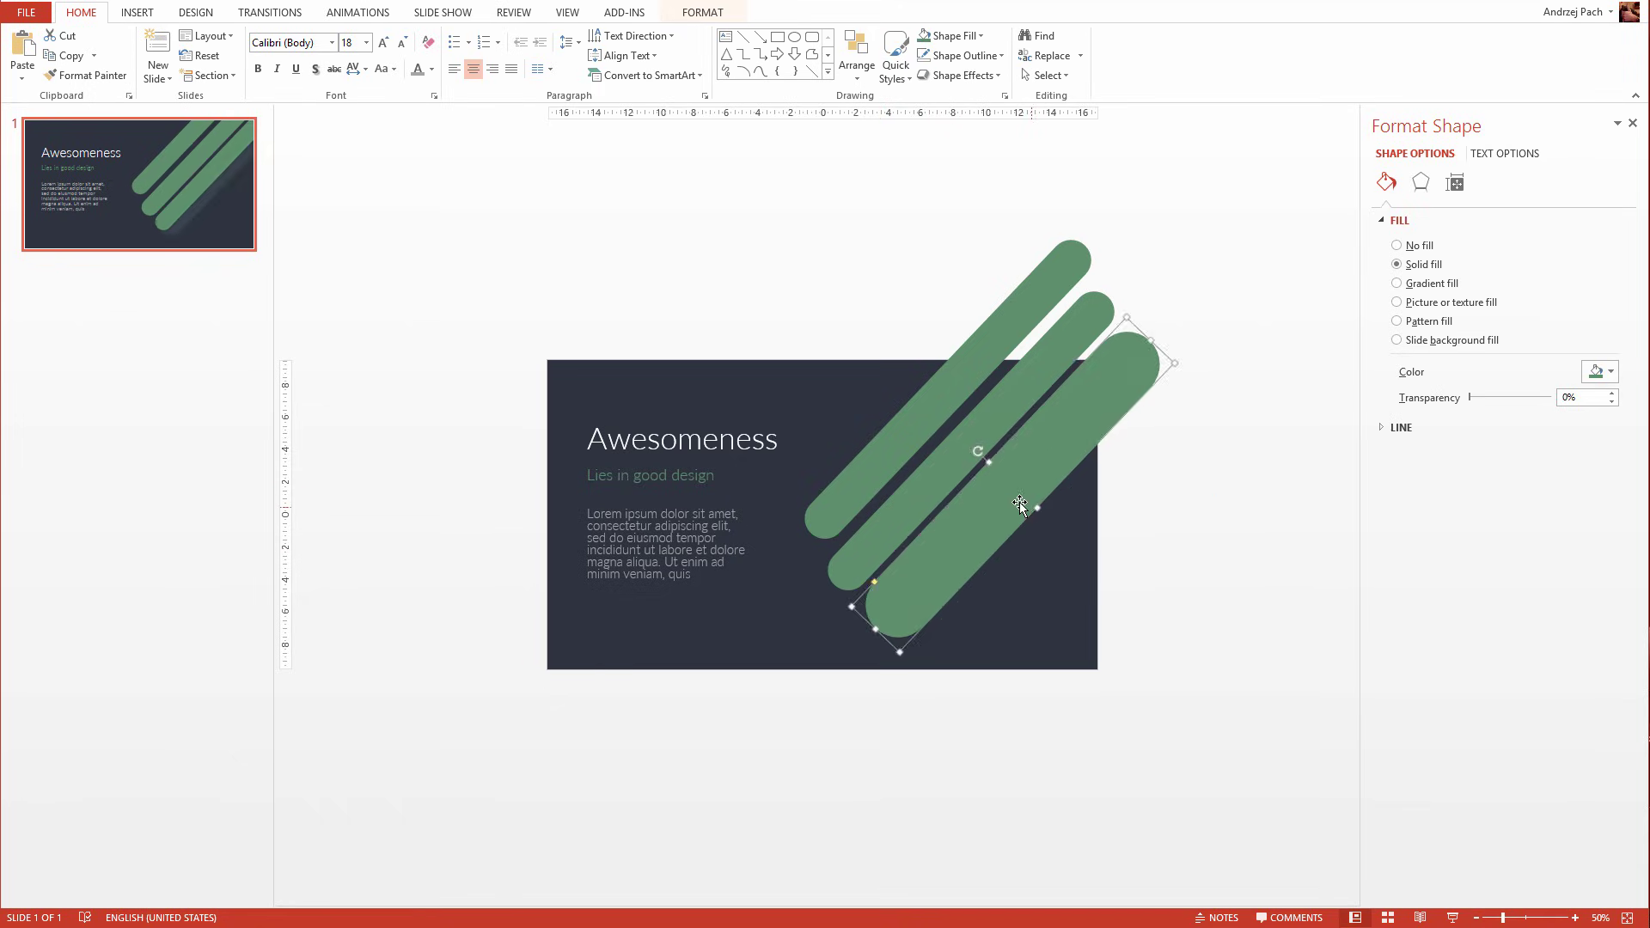
pyautogui.moveTo(1126, 350); pyautogui.dragTo(1212, 283)
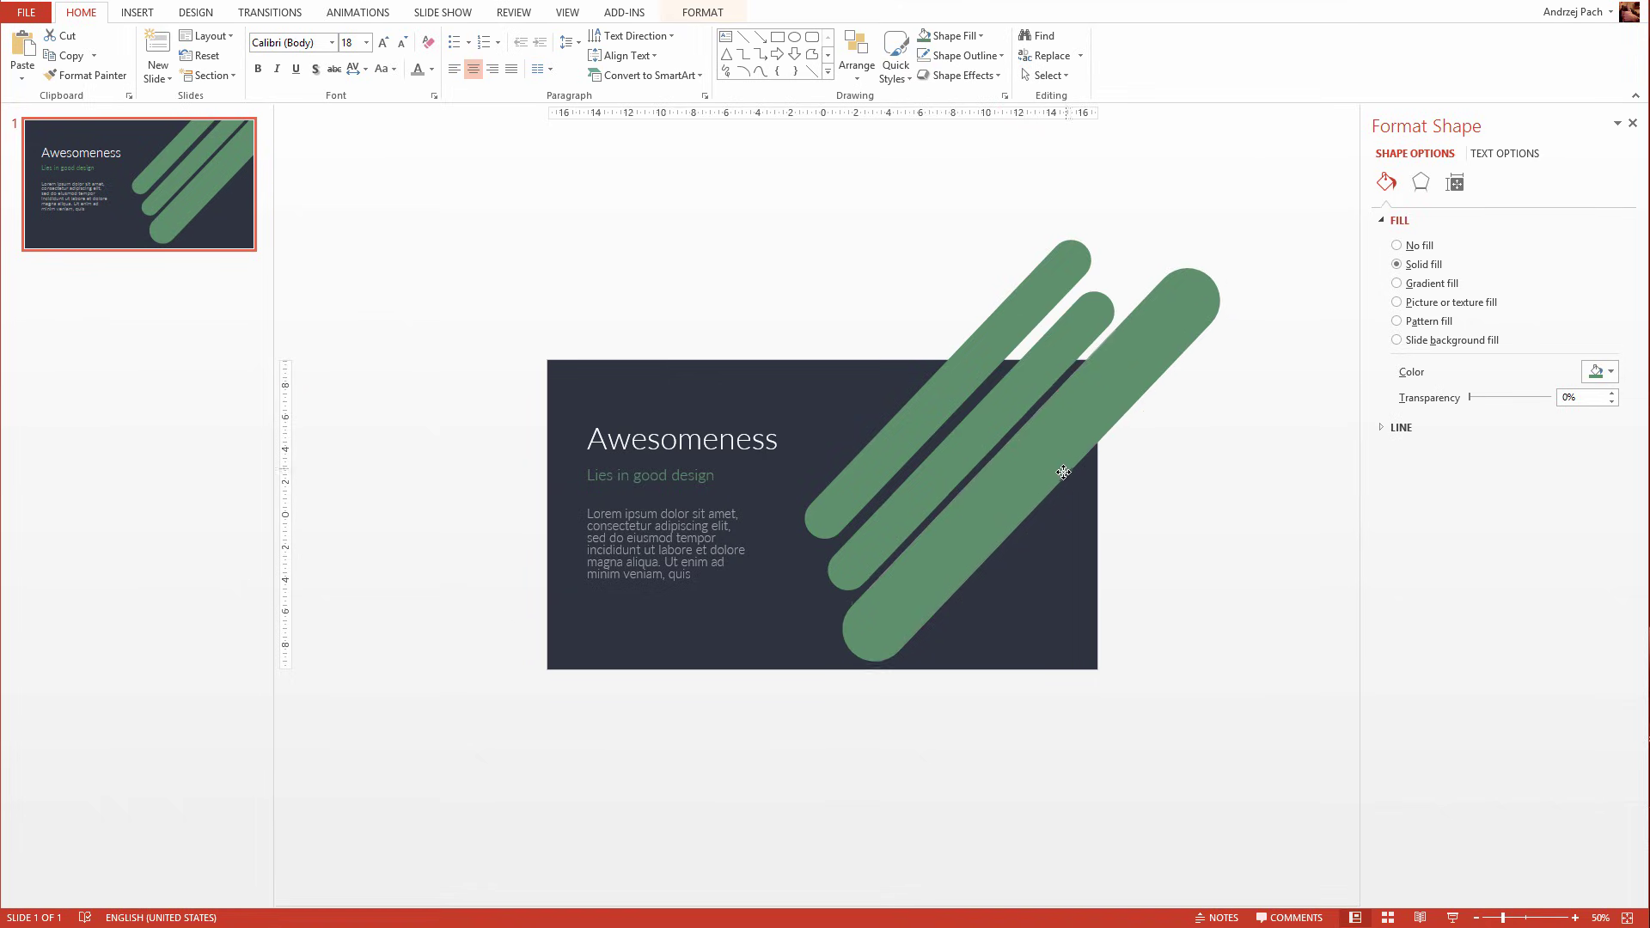
pyautogui.moveTo(1063, 472); pyautogui.dragTo(1076, 462)
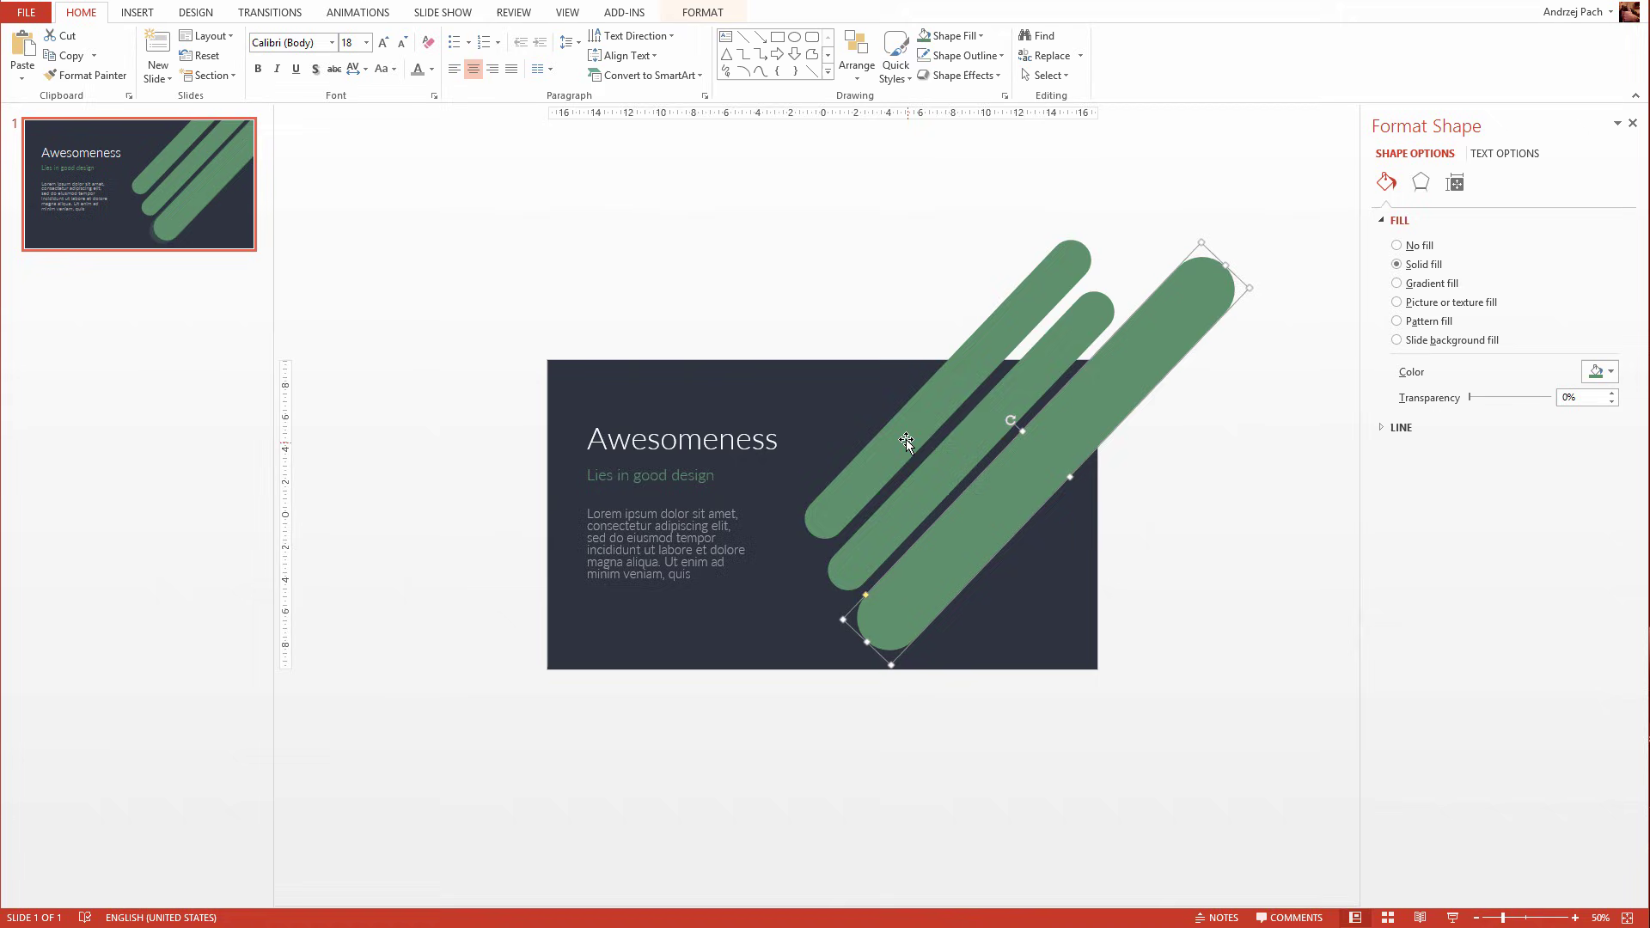
pyautogui.keyDown('shift'); pyautogui.click(905, 440); pyautogui.keyUp('shift')
pyautogui.keyDown('shift'); pyautogui.click(921, 479); pyautogui.keyUp('shift')
pyautogui.moveTo(921, 480); pyautogui.dragTo(900, 417)
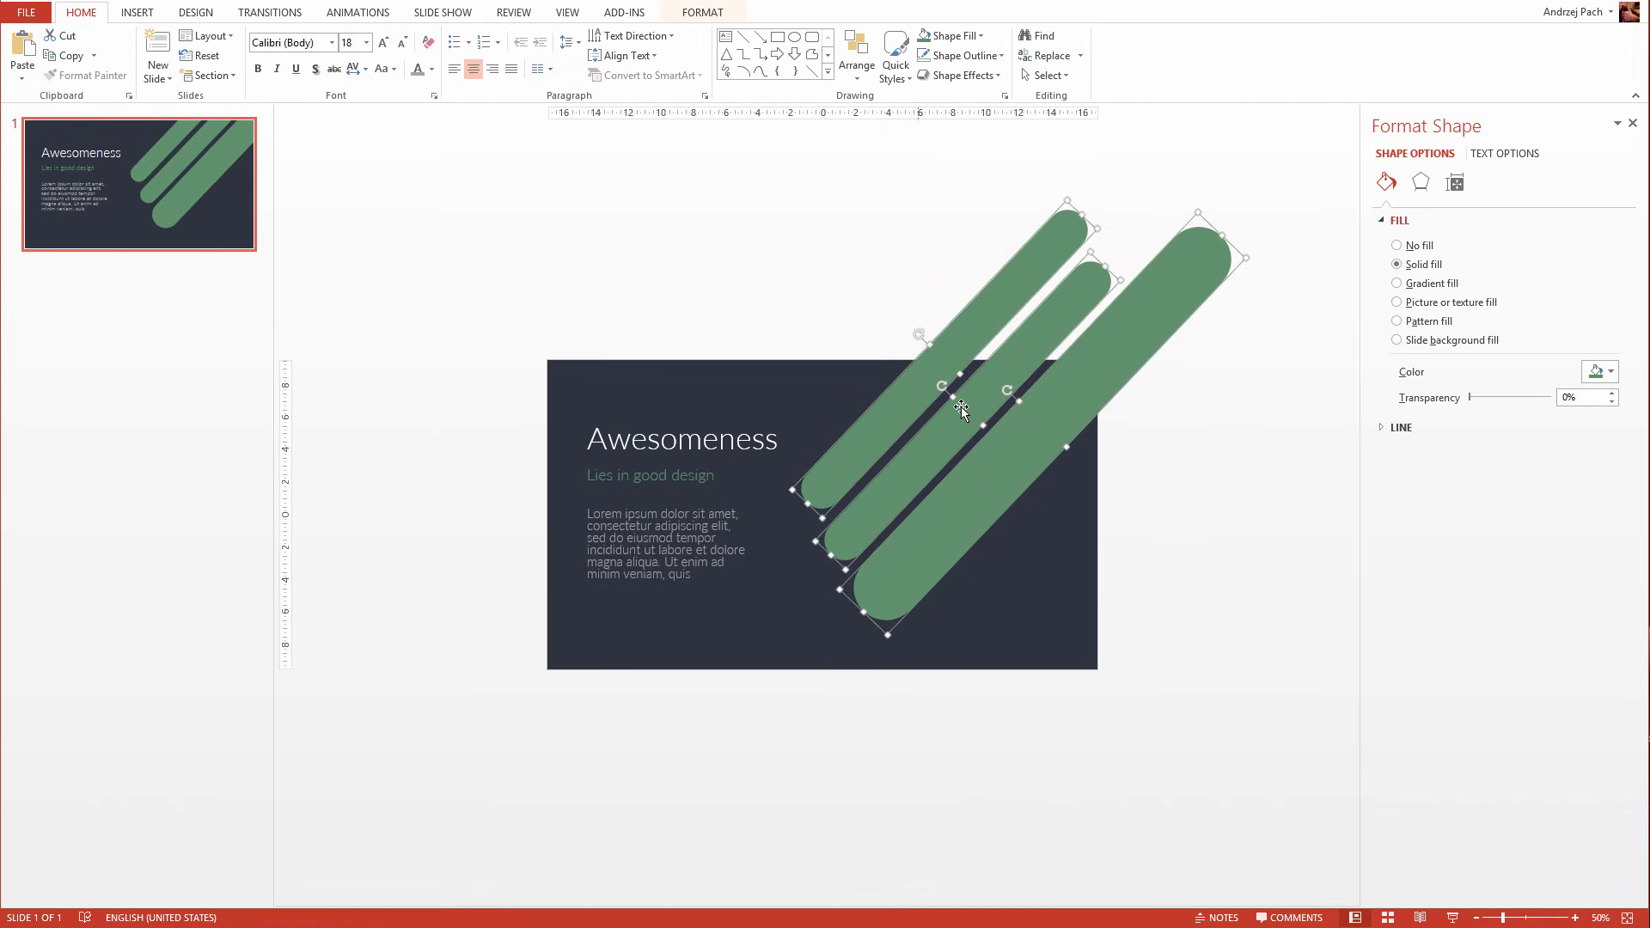
pyautogui.click(1091, 581)
# Duplicate the thick bar into a fourth parallel bar, then start selecting the bars
pyautogui.click(945, 532)
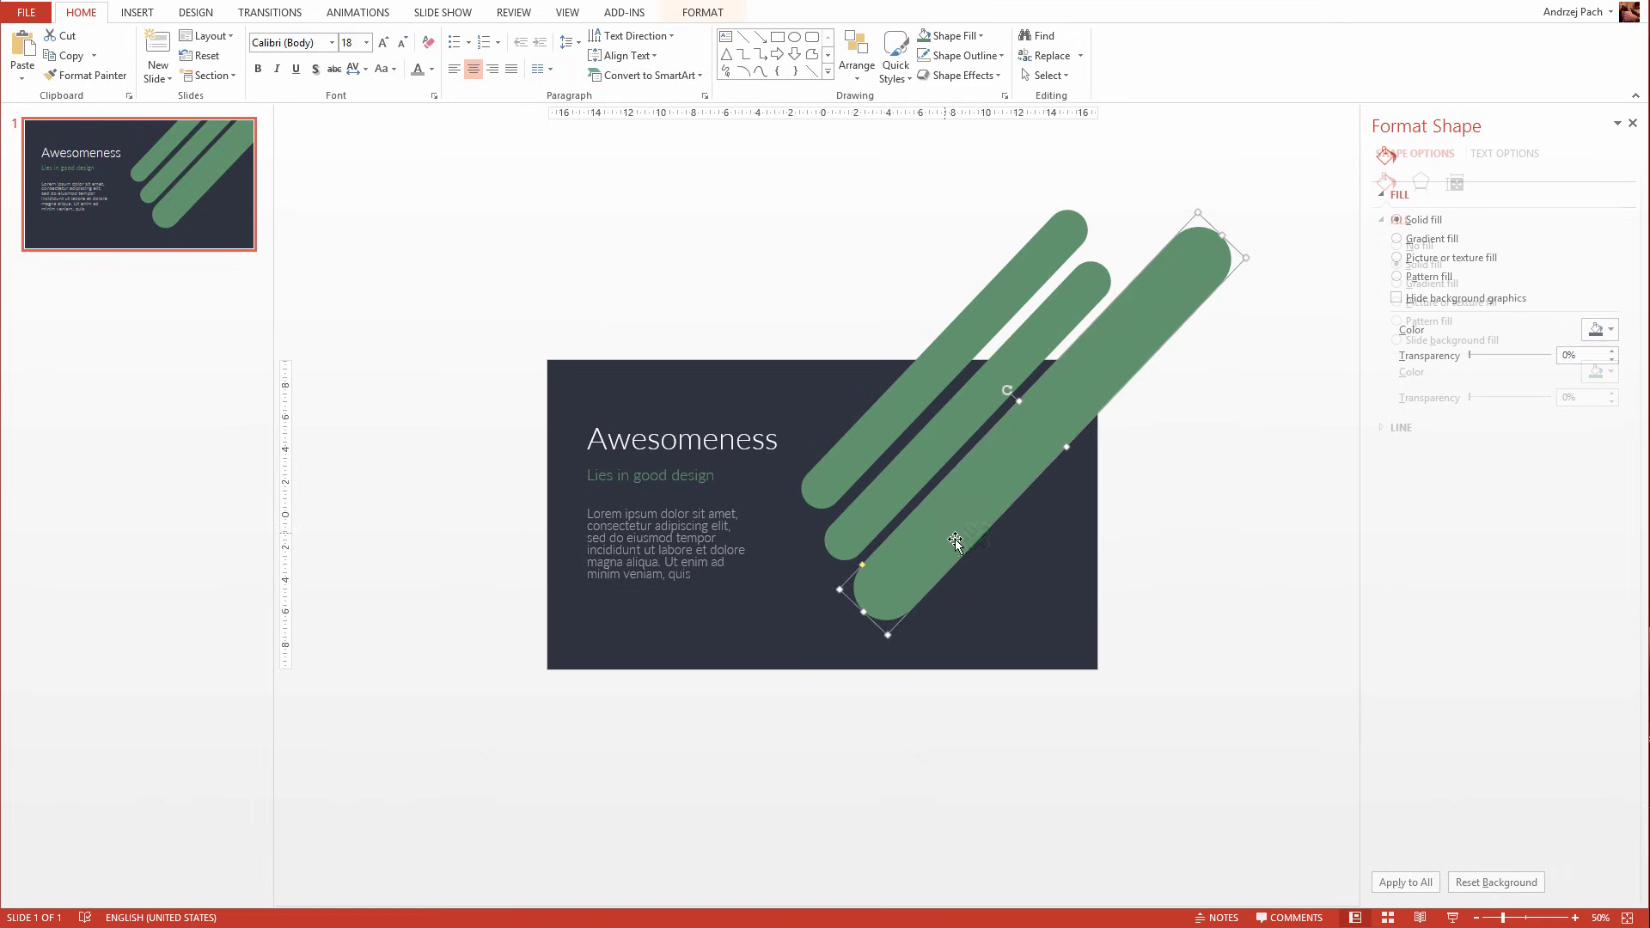
pyautogui.hotkey('ctrl', 'd')
pyautogui.moveTo(964, 535); pyautogui.dragTo(1014, 568)
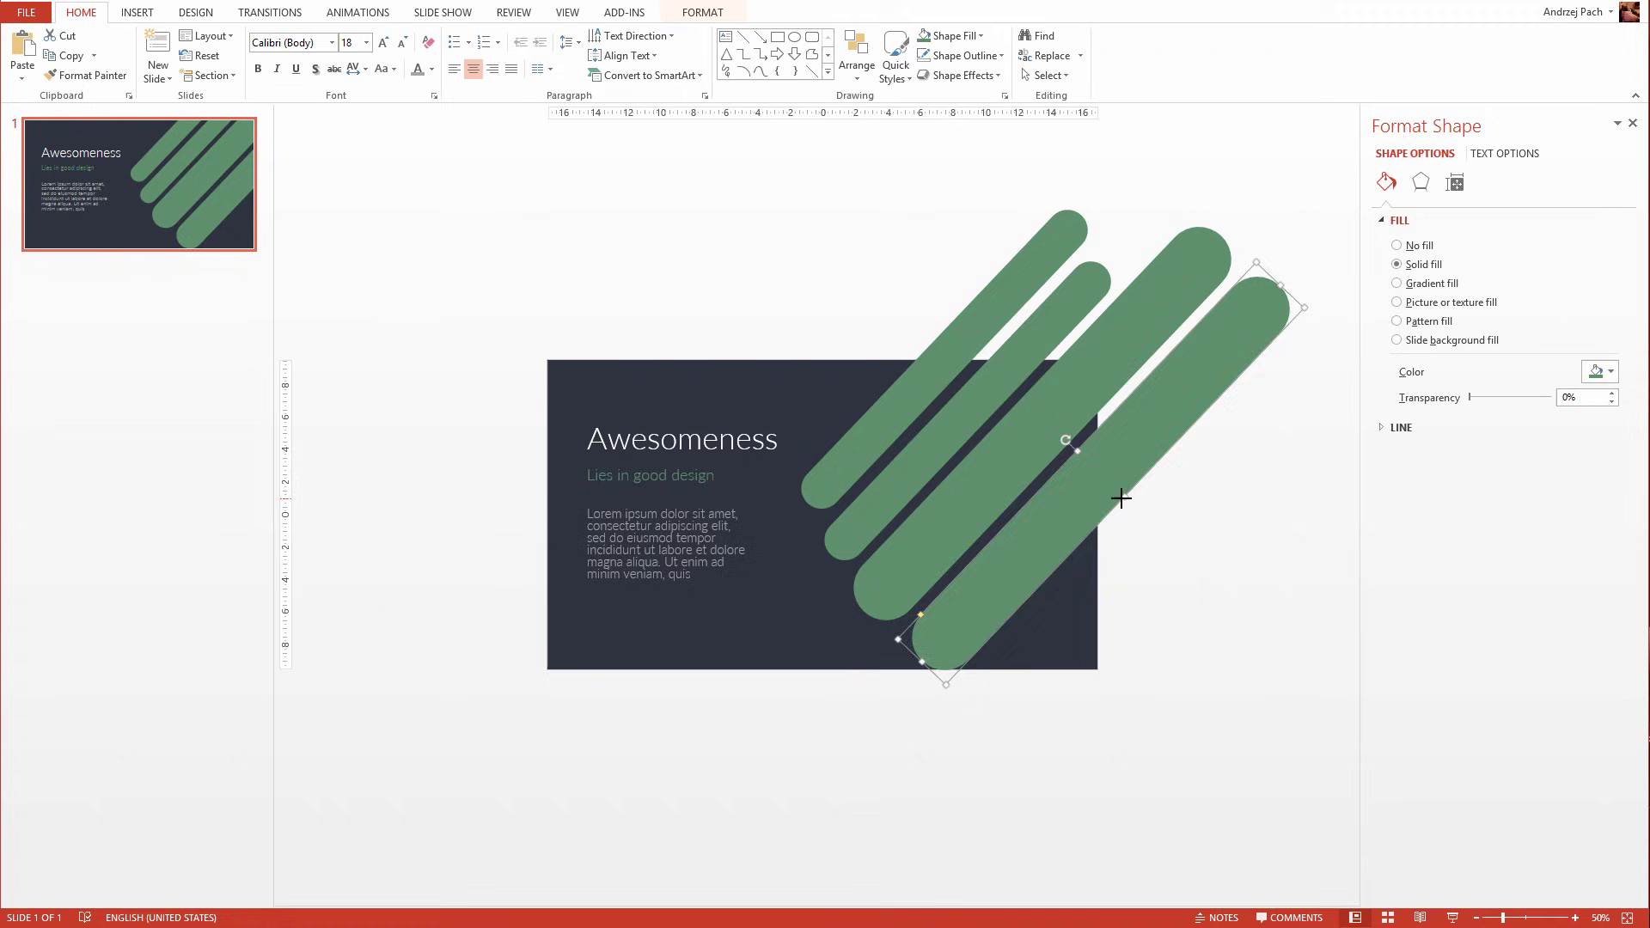
pyautogui.moveTo(1122, 497); pyautogui.dragTo(1079, 505)
pyautogui.moveTo(980, 490)
pyautogui.mouseDown()
pyautogui.moveTo(994, 482)
pyautogui.moveTo(974, 482)
pyautogui.mouseUp()
pyautogui.click(863, 440)
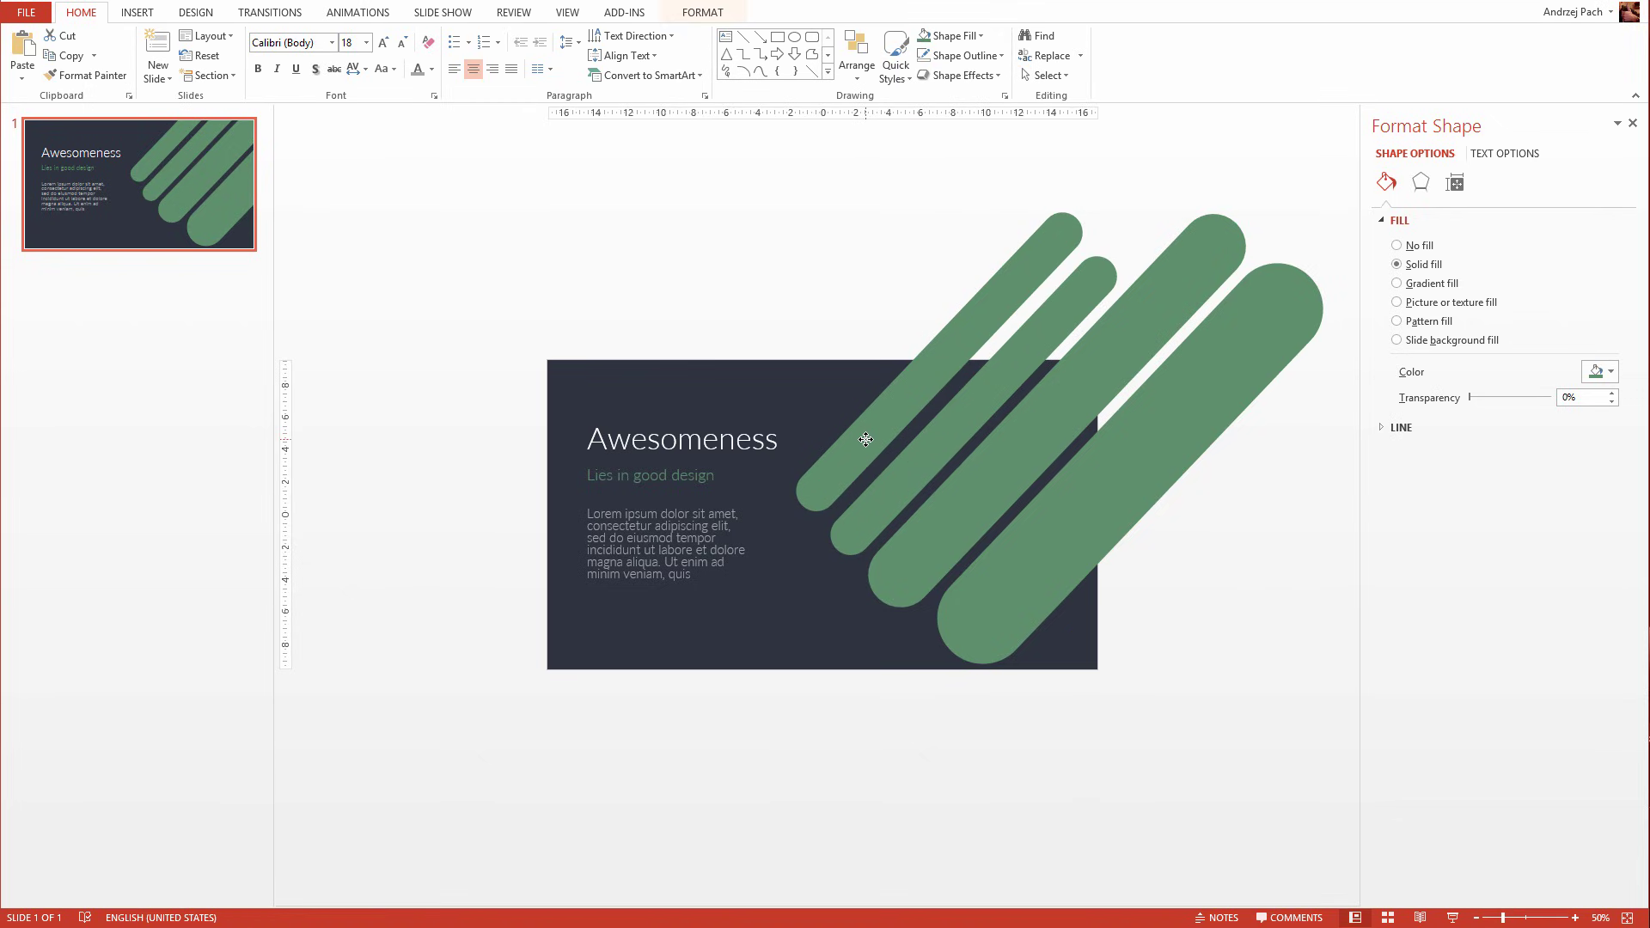
pyautogui.keyDown('shift'); pyautogui.click(919, 477); pyautogui.keyUp('shift')
# Select all four bars and rotate them together to a steeper angle
pyautogui.keyDown('shift'); pyautogui.click(988, 494); pyautogui.keyUp('shift')
pyautogui.keyDown('shift'); pyautogui.click(1066, 531); pyautogui.keyUp('shift')
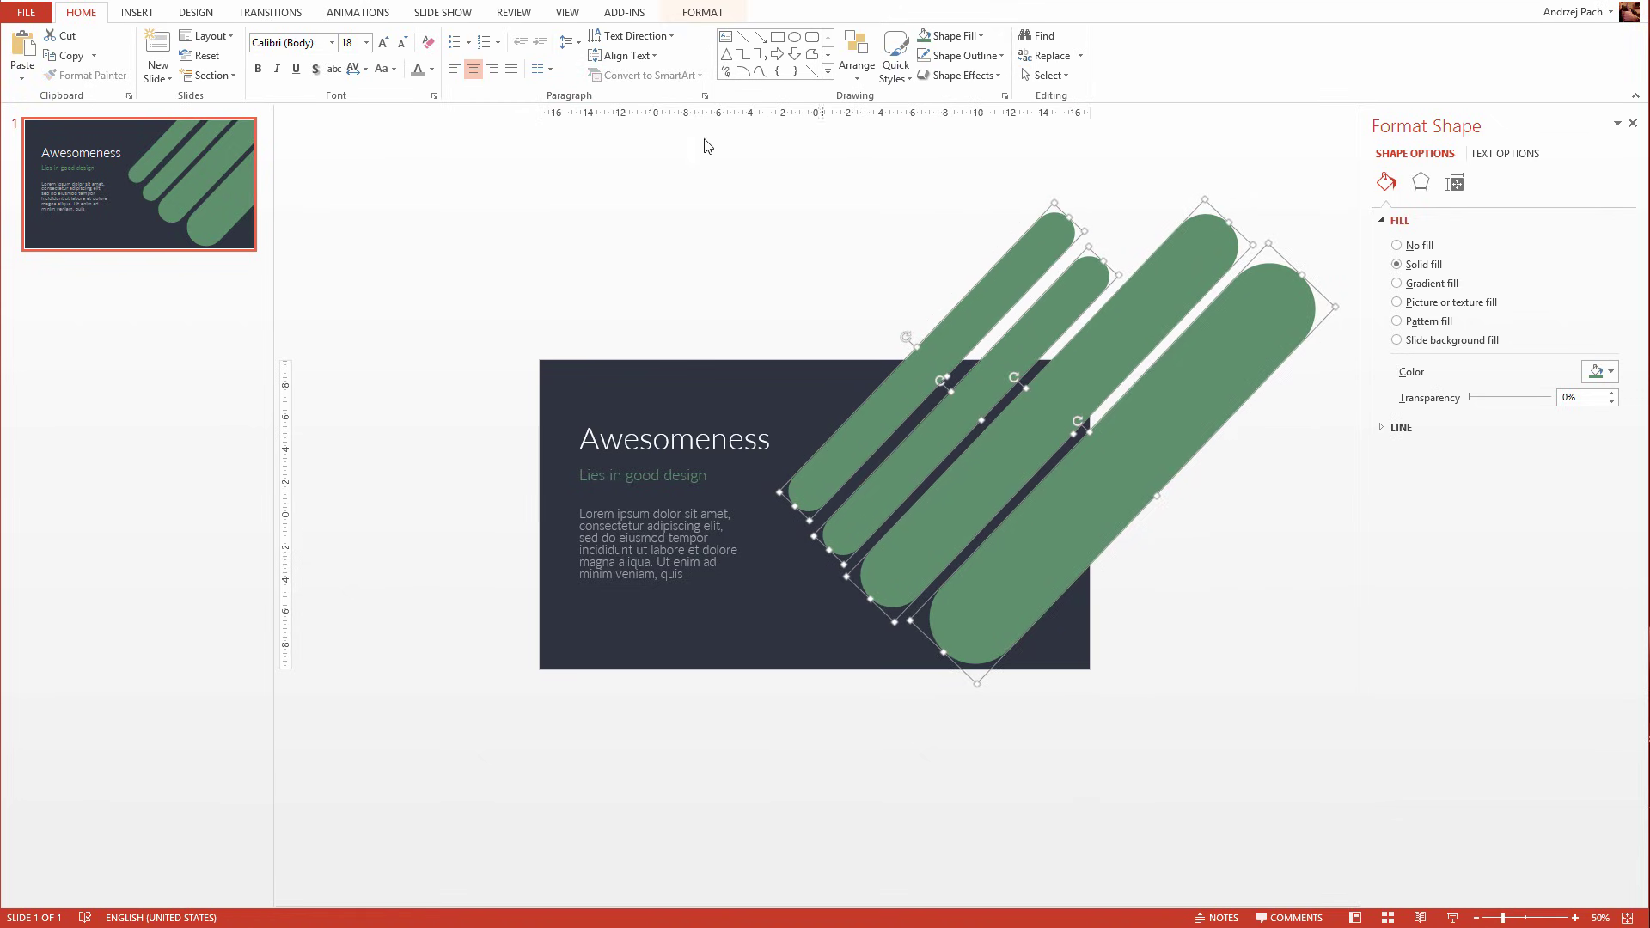
pyautogui.click(699, 12)
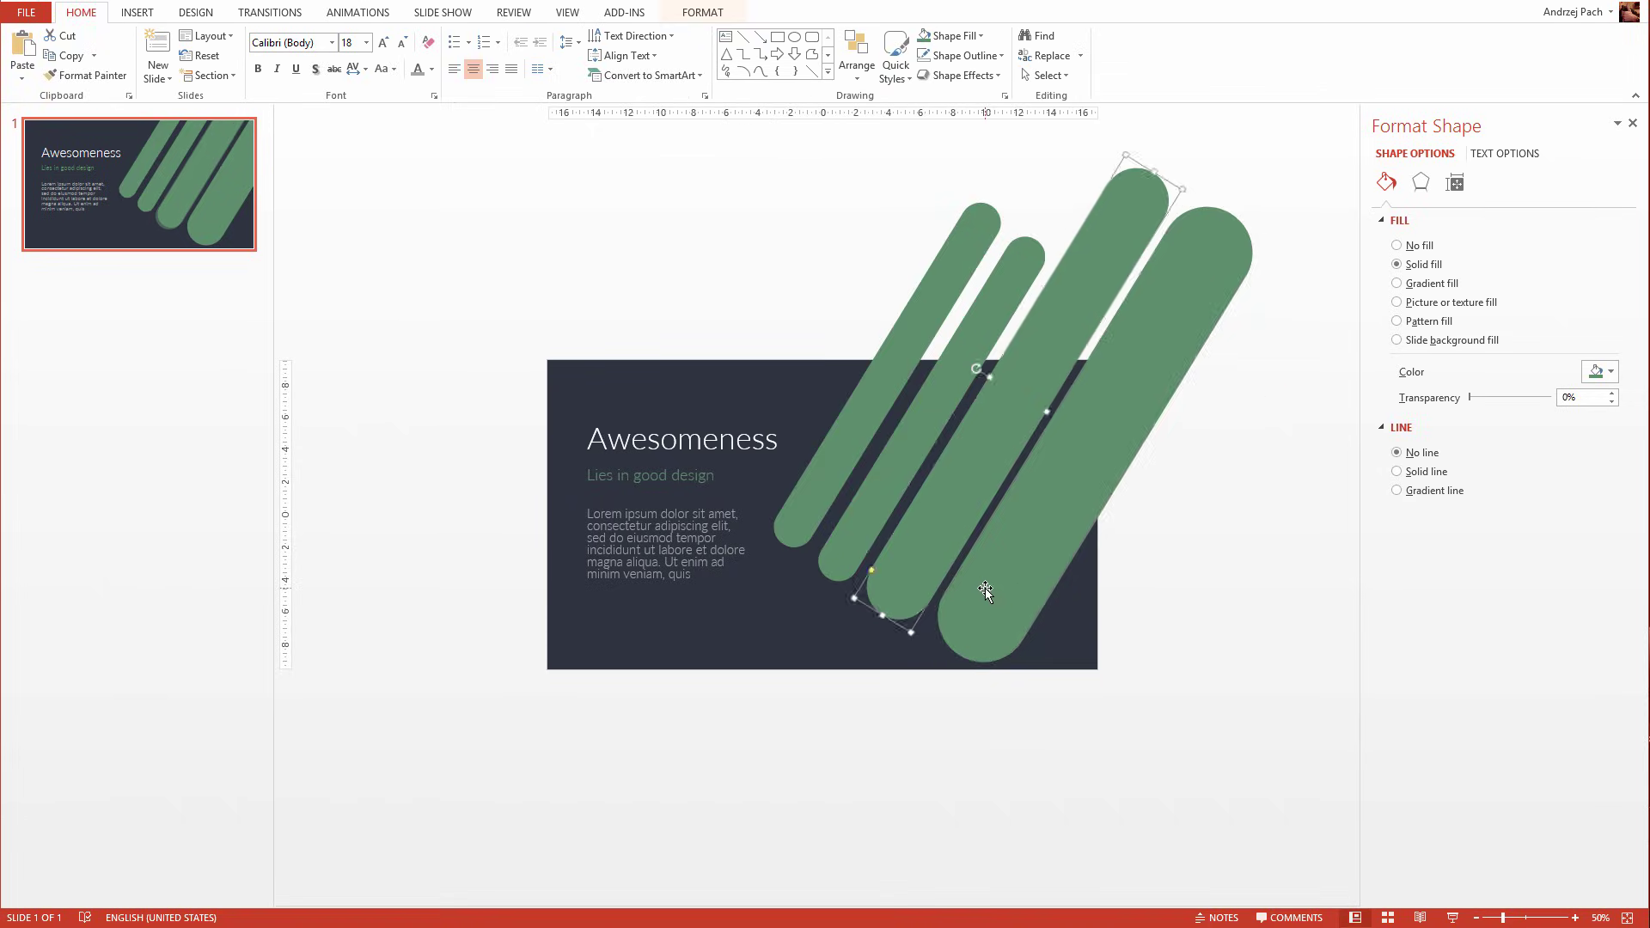
pyautogui.moveTo(986, 589); pyautogui.dragTo(990, 590)
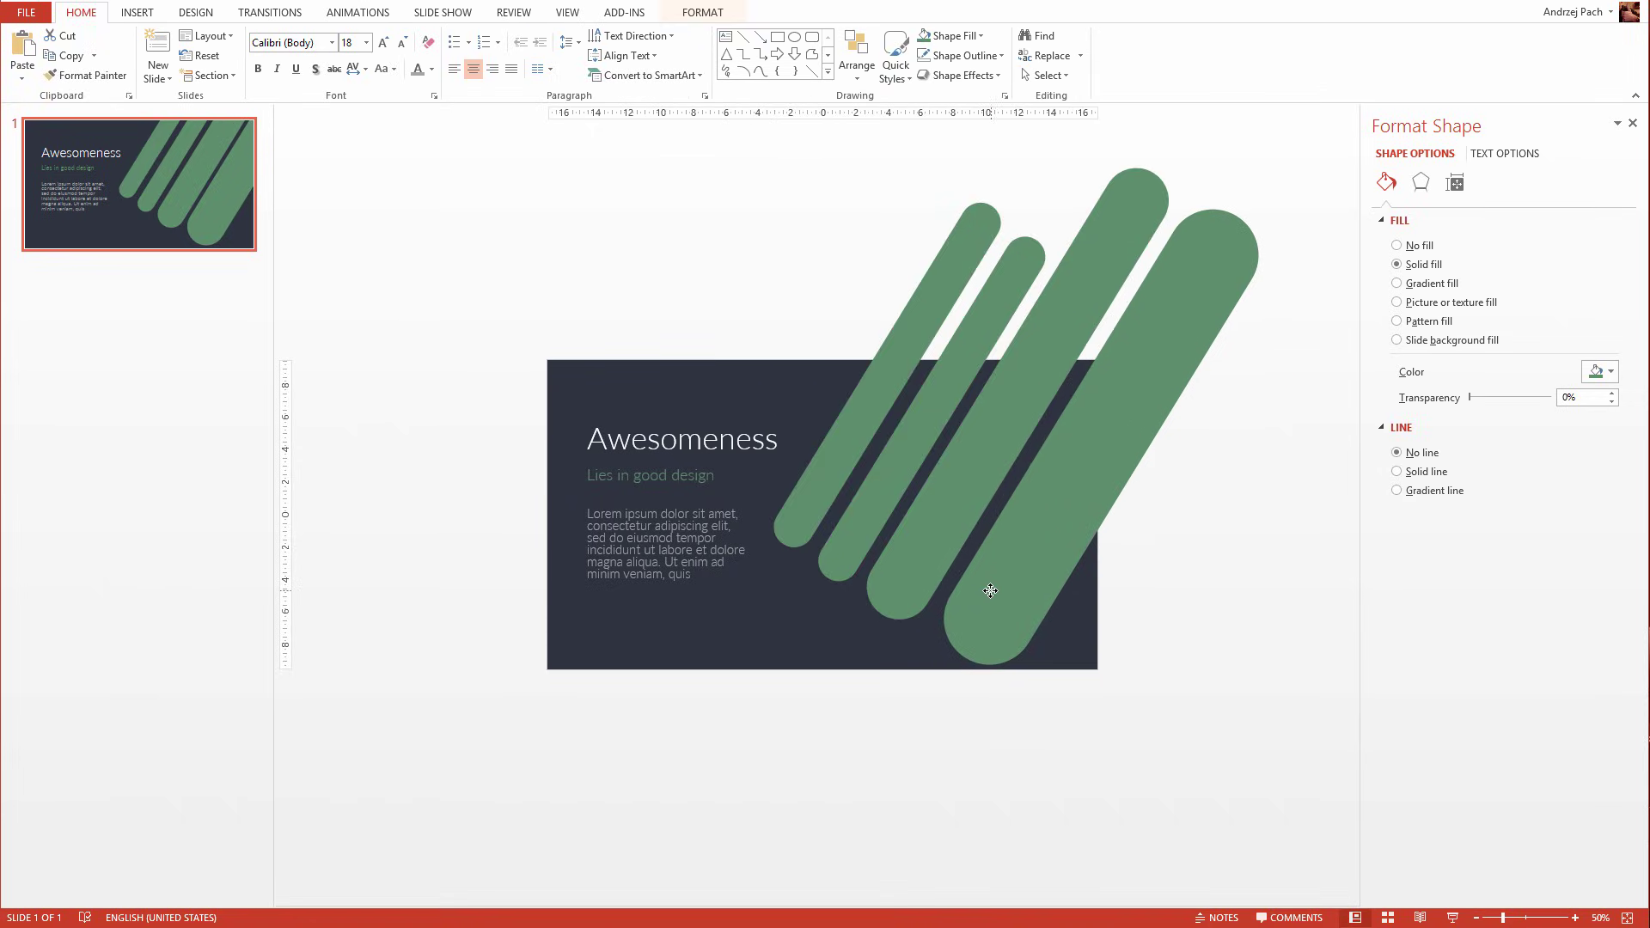
# Group the largest bar and the two middle bars into one object
pyautogui.click(990, 591)
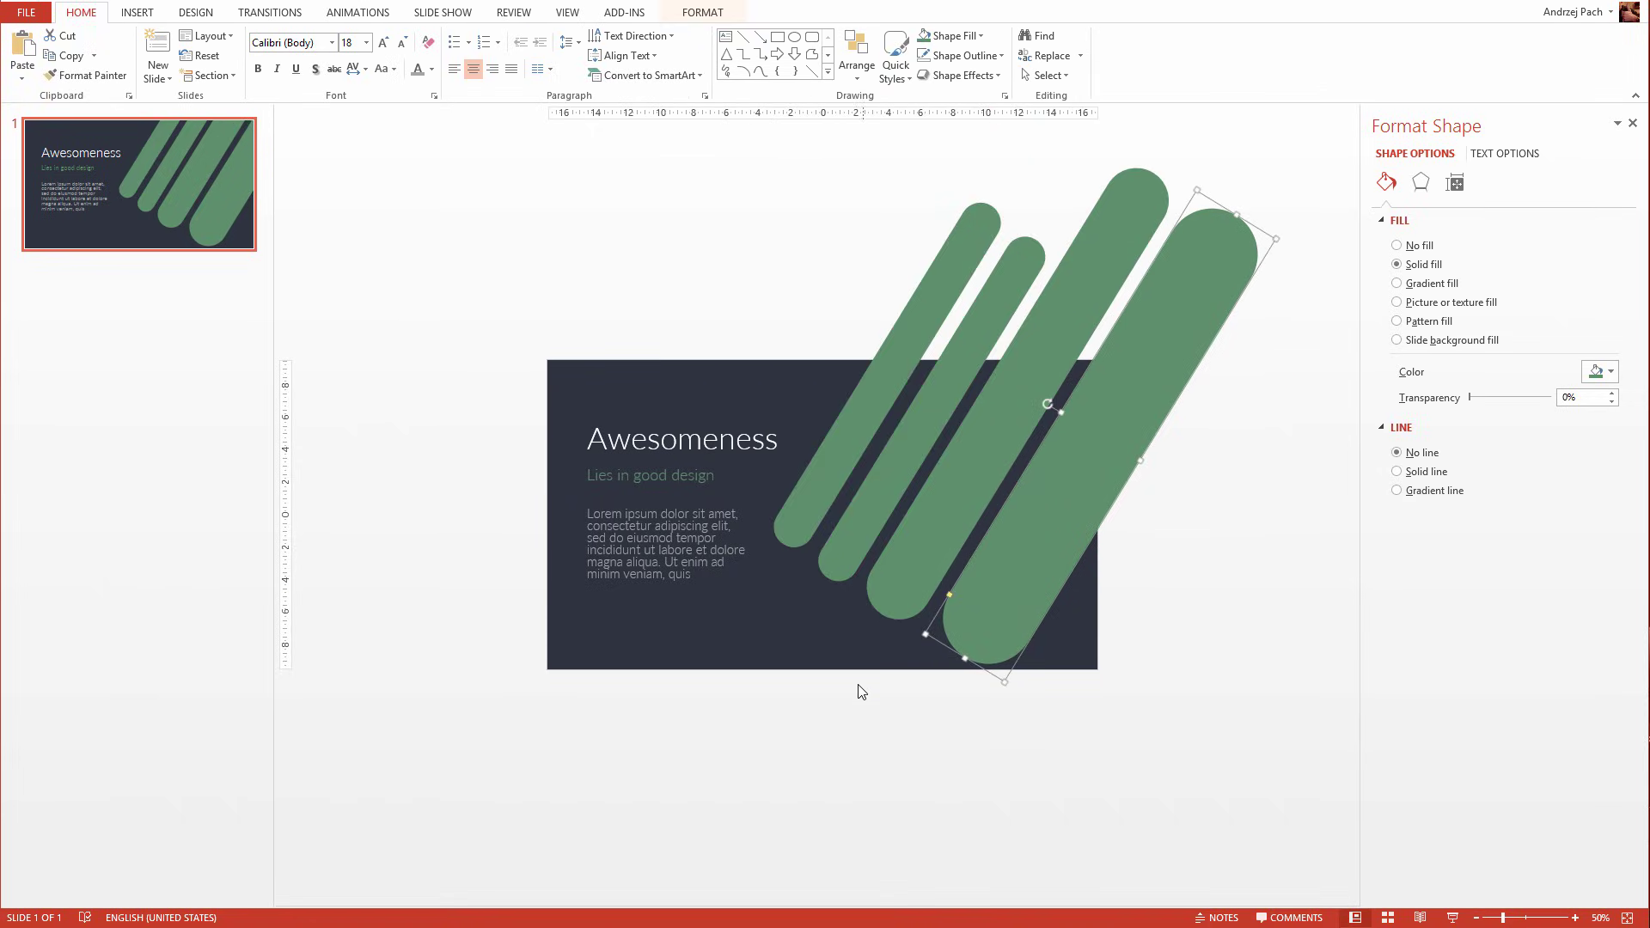
pyautogui.keyDown('shift'); pyautogui.click(931, 543); pyautogui.keyUp('shift')
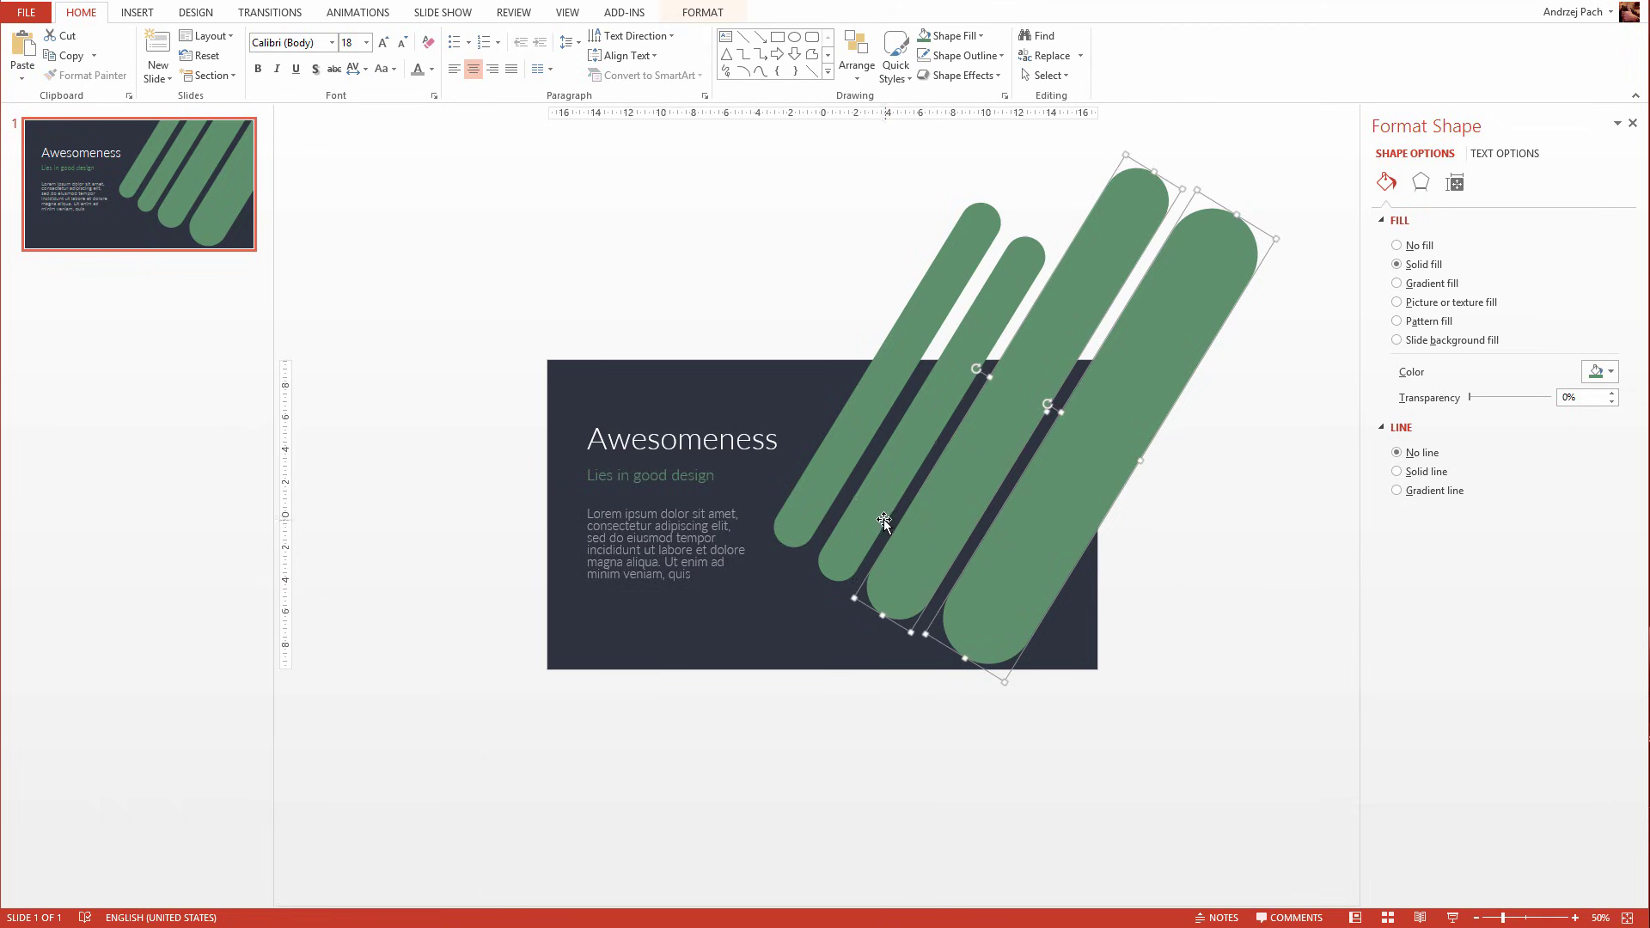
pyautogui.keyDown('shift'); pyautogui.click(885, 520); pyautogui.keyUp('shift')
pyautogui.rightClick(881, 508)
pyautogui.moveTo(928, 607)
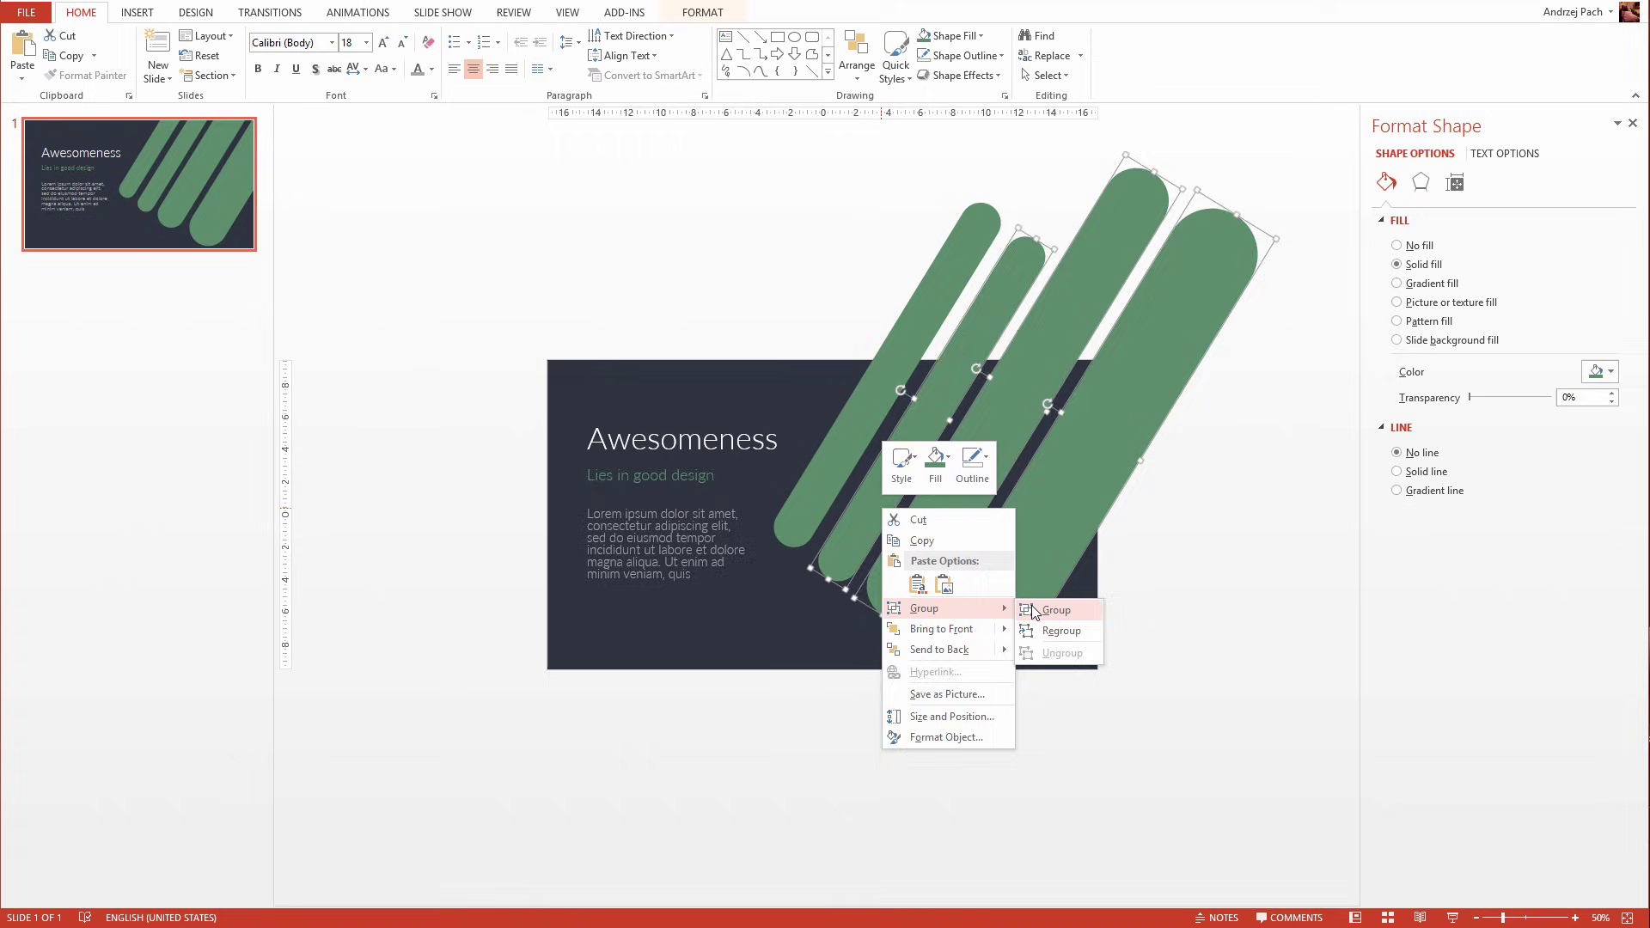
pyautogui.click(1043, 608)
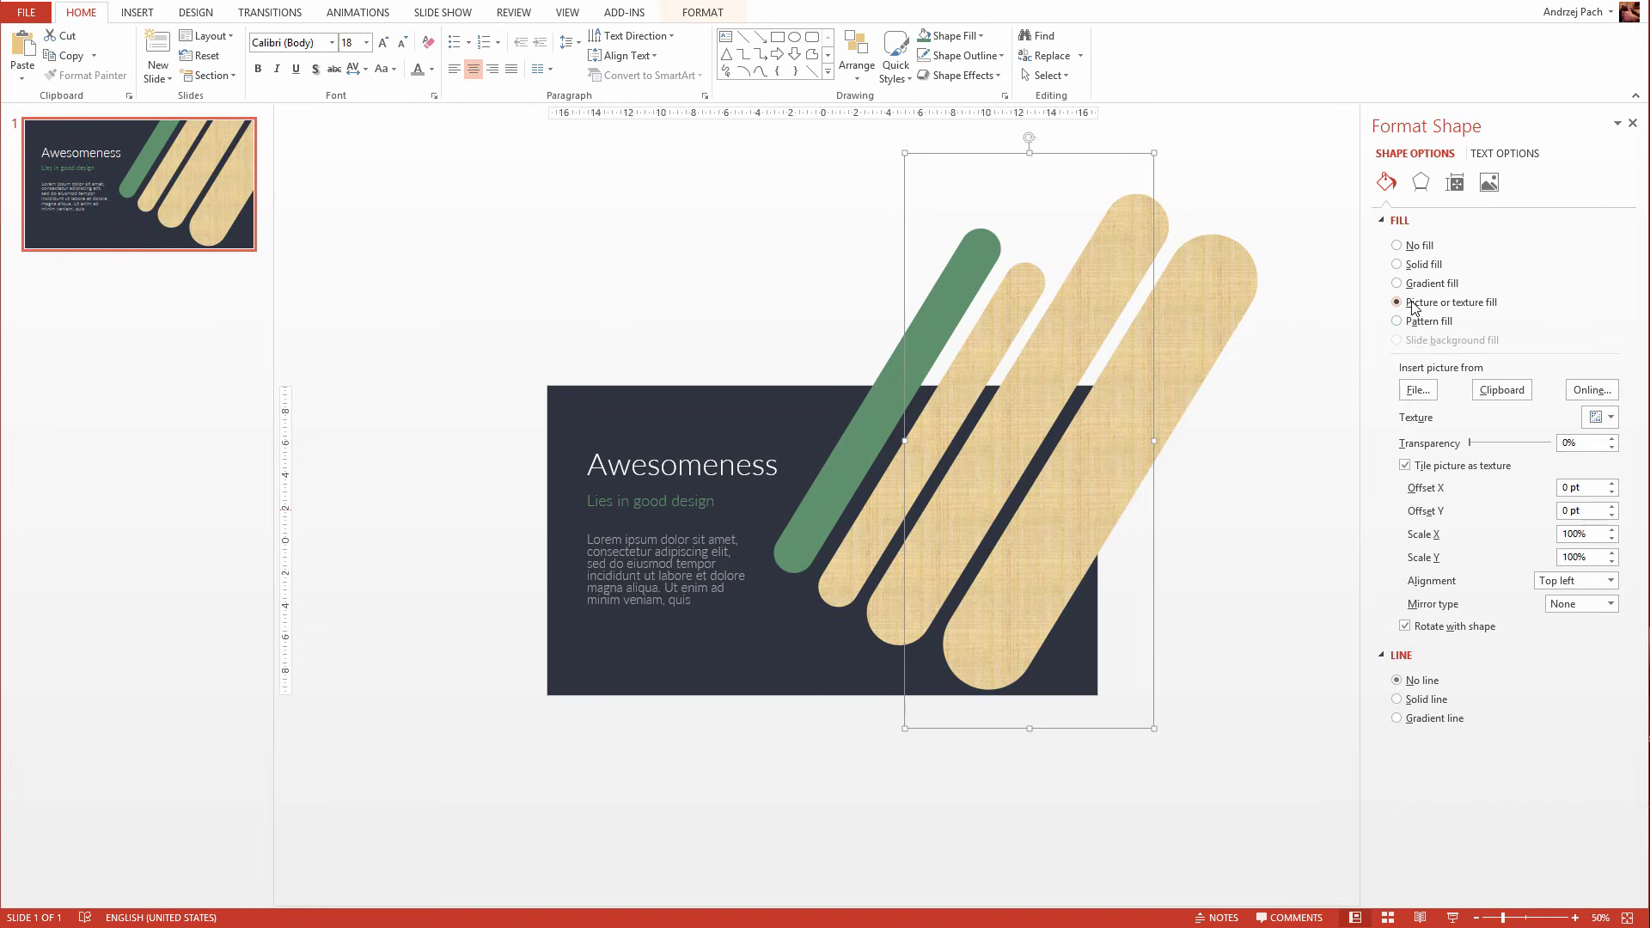
# Fill the grouped bars with the picture City photo.jpg
pyautogui.click(1418, 391)
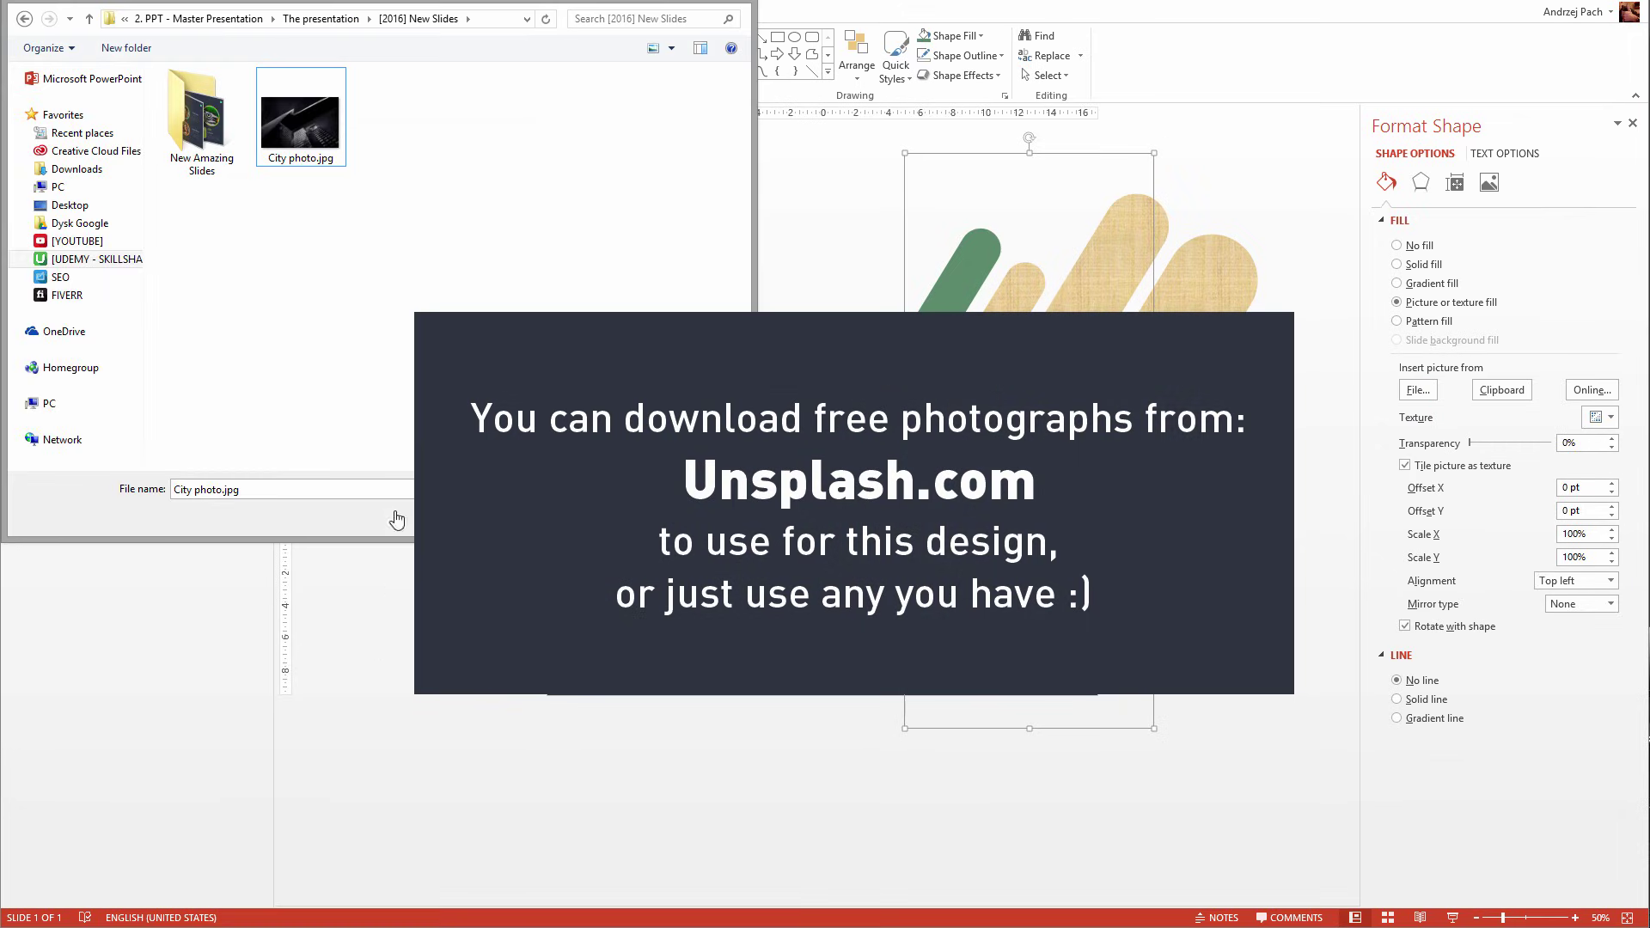
pyautogui.click(323, 148)
pyautogui.doubleClick(323, 148)
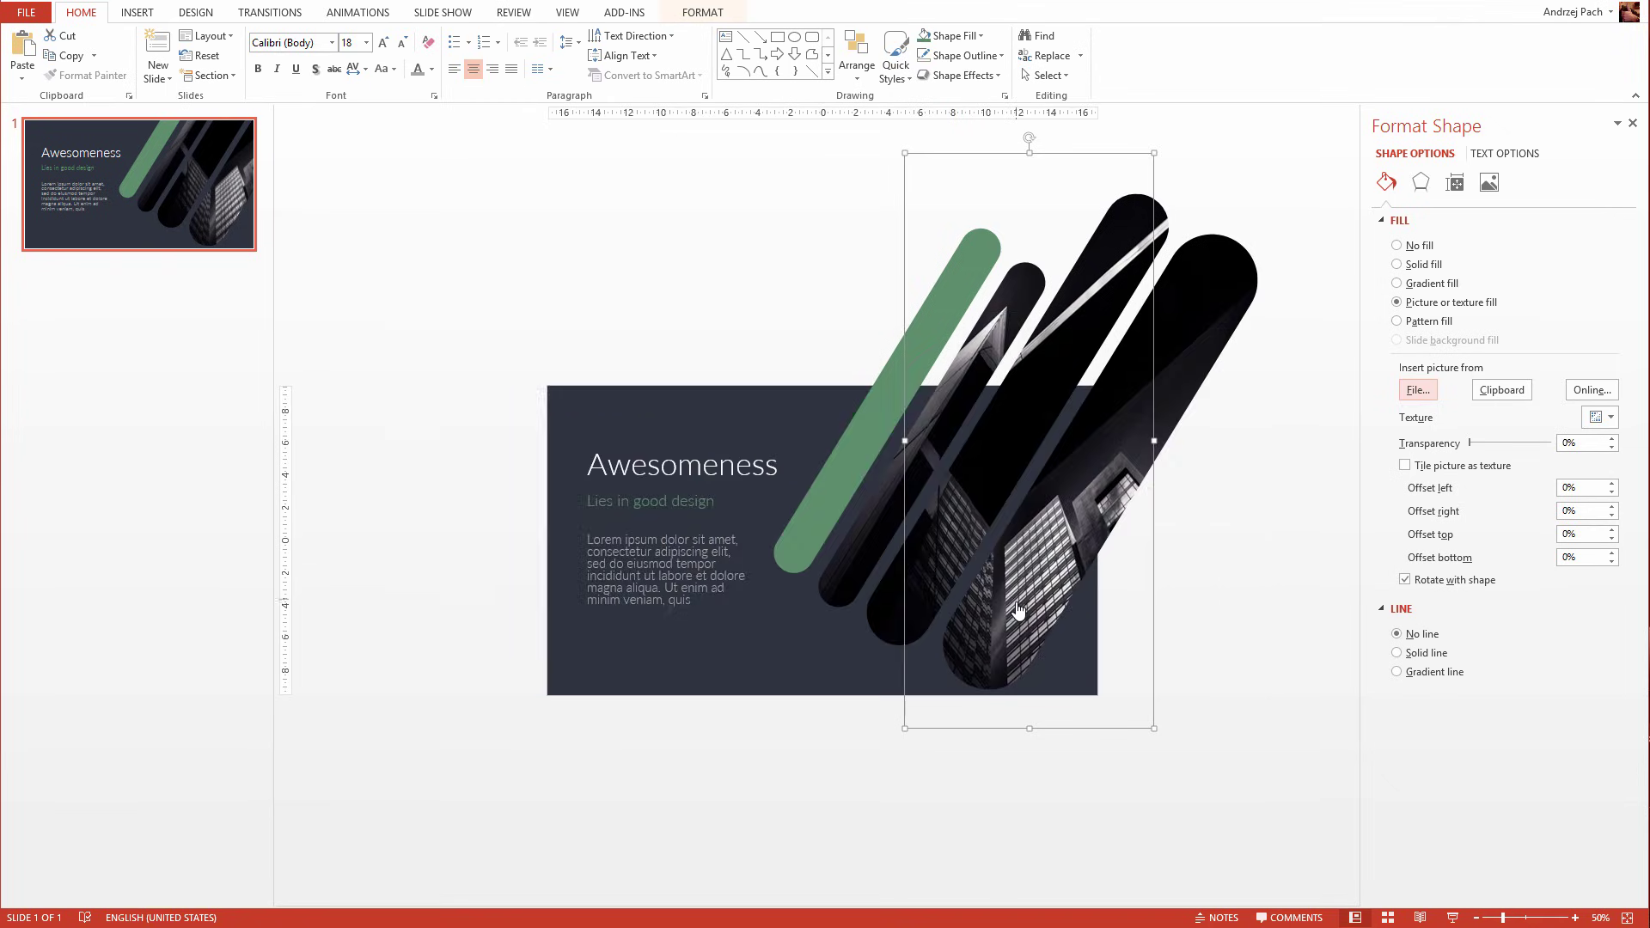
# Try ungrouping the photo-filled bars, then undo to keep them grouped
pyautogui.rightClick(981, 491)
pyautogui.moveTo(1080, 590)
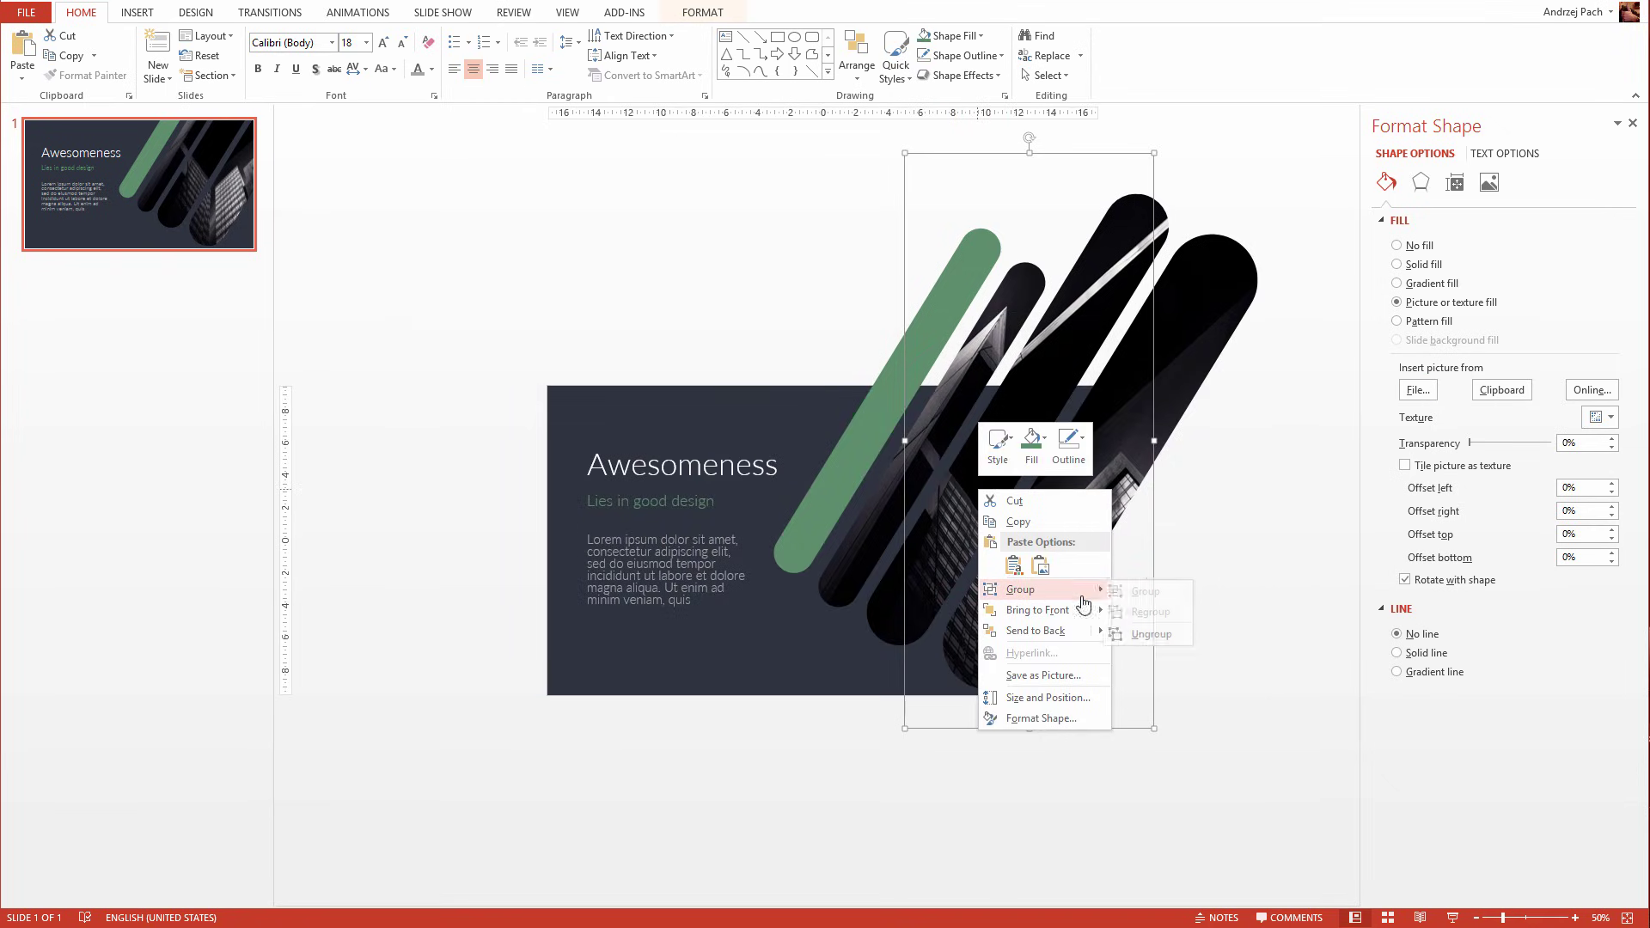
pyautogui.click(1152, 634)
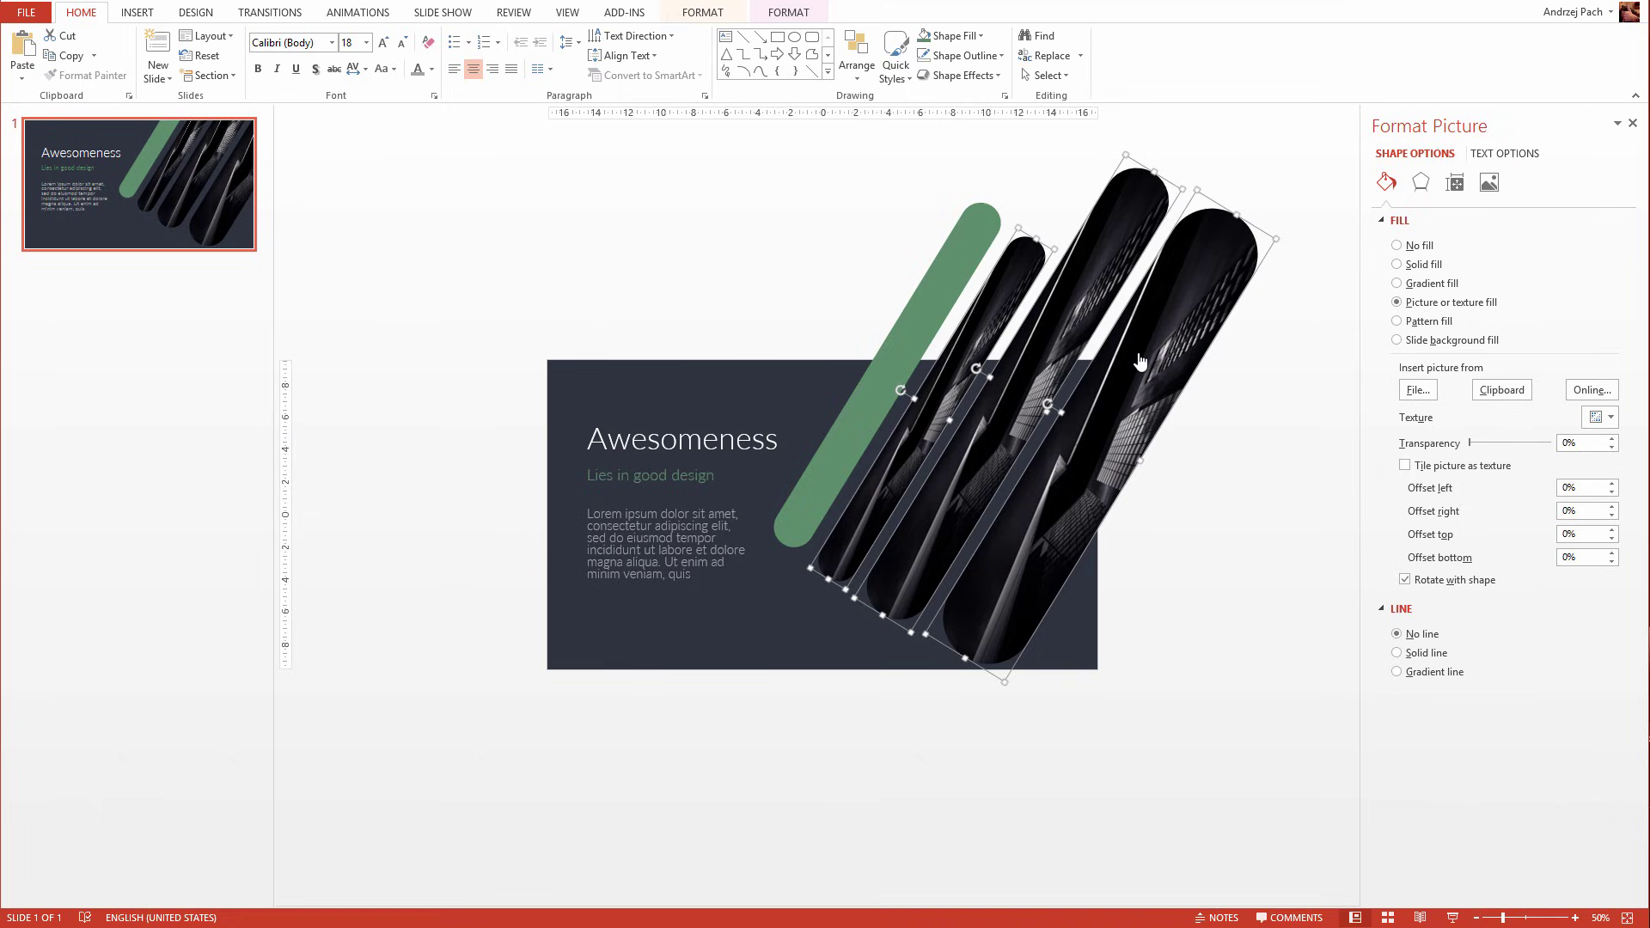
pyautogui.hotkey('ctrl', 'z')
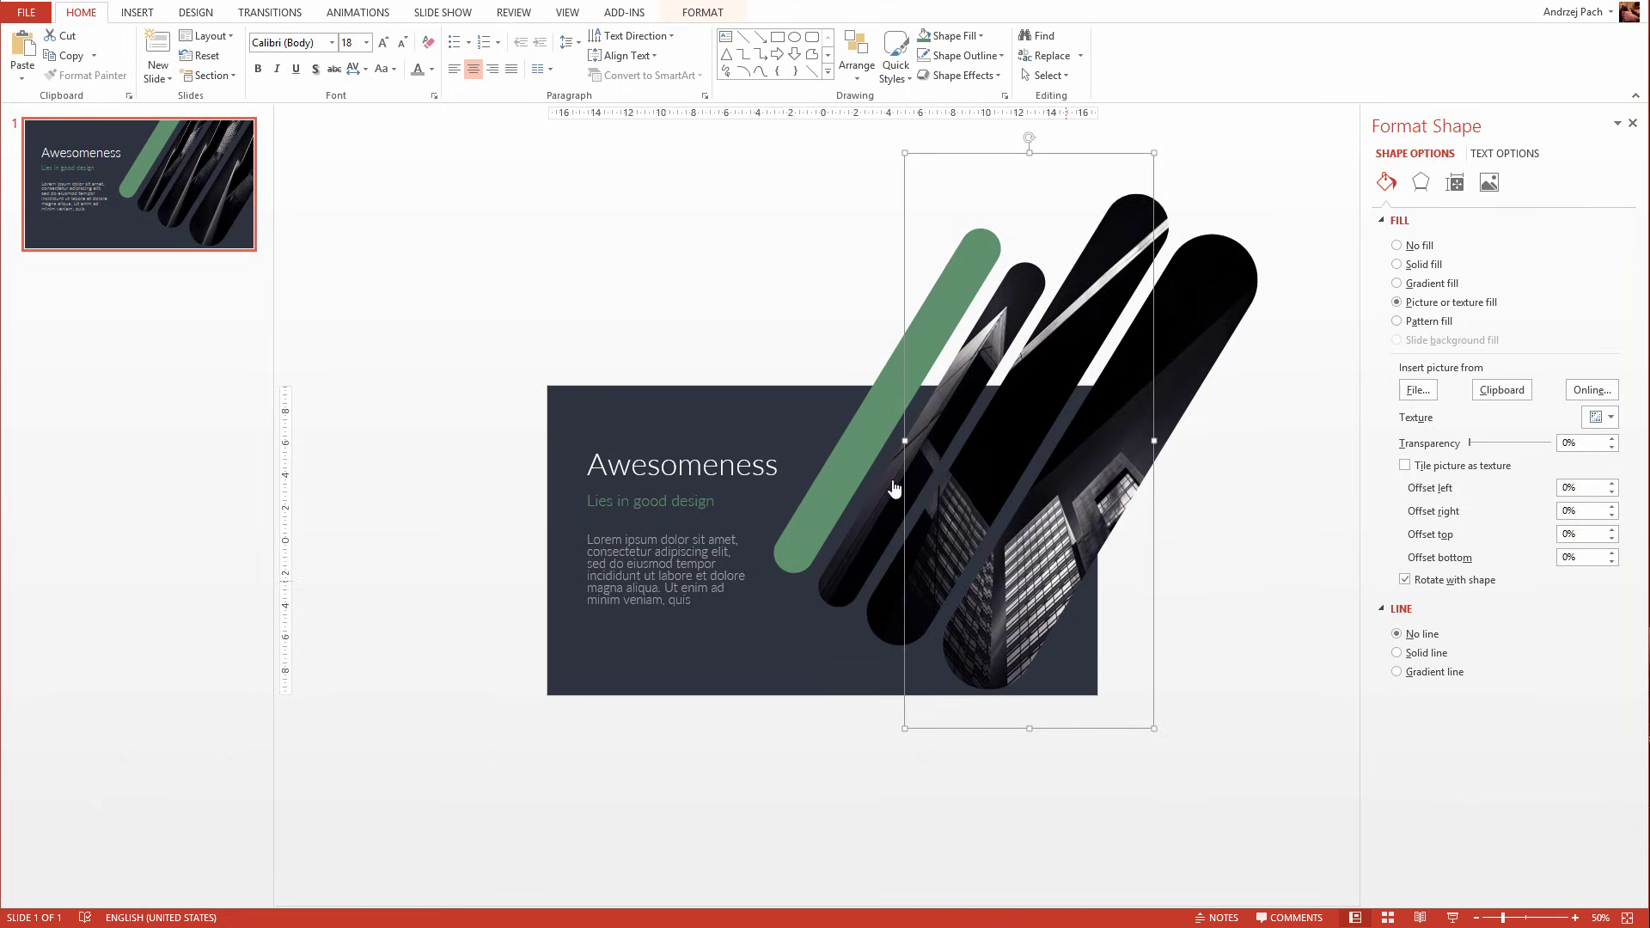
# Deselect the photo group, paste a copy of the photo bar, then undo the paste
pyautogui.click(979, 521)
pyautogui.scroll(-1, 979, 521)
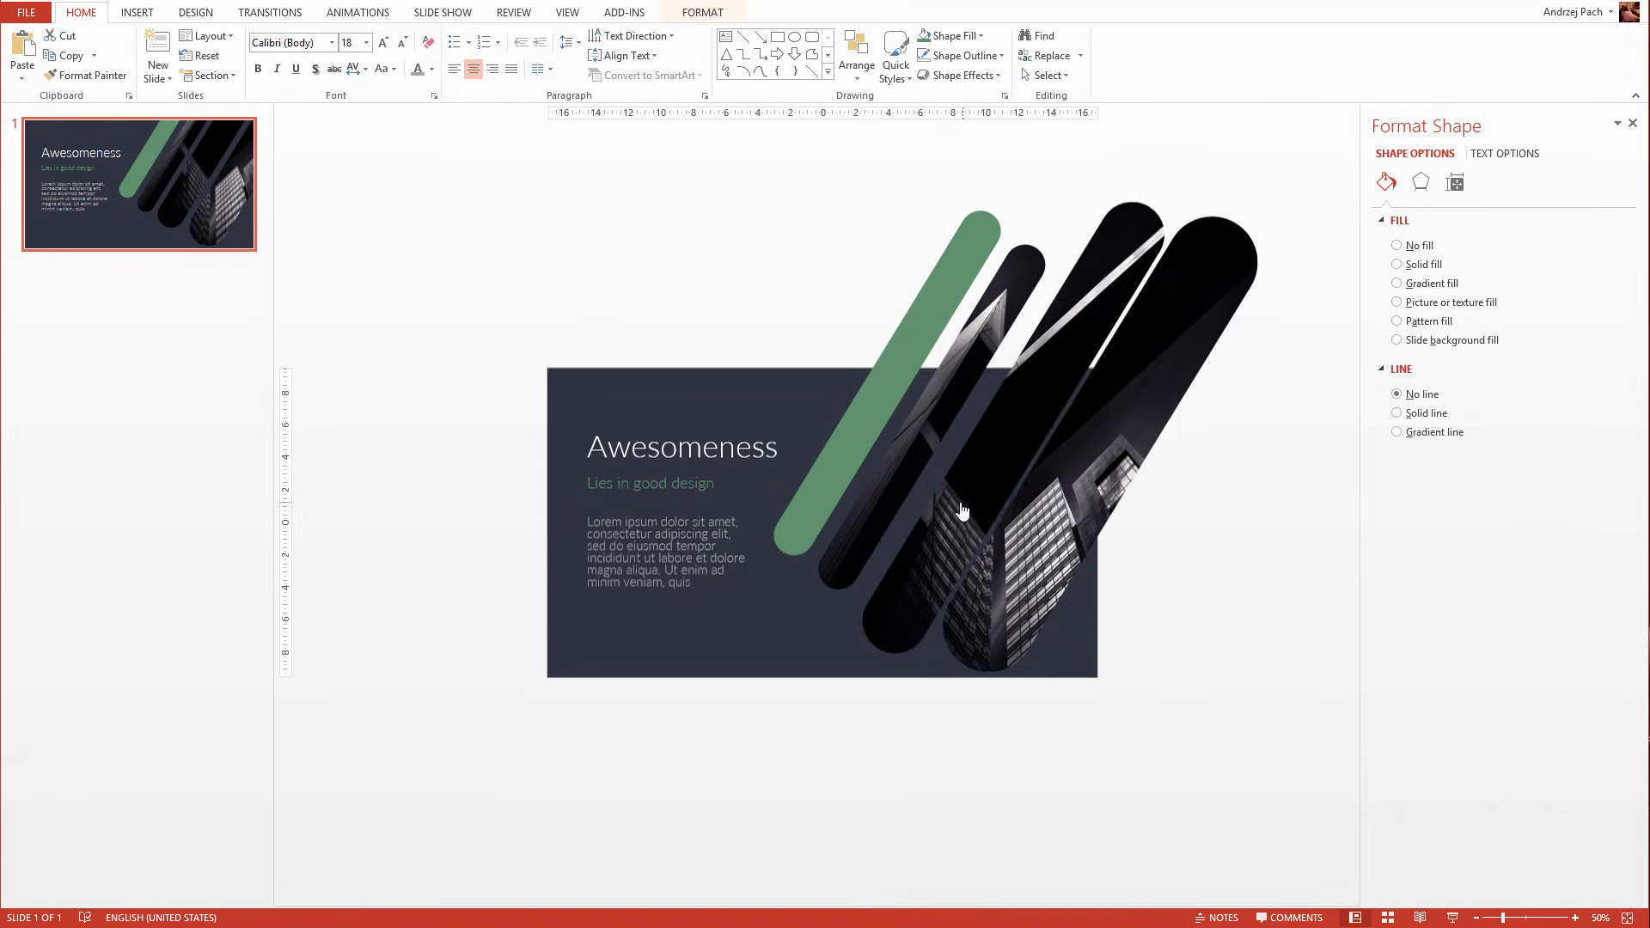
pyautogui.scroll(1, 959, 483)
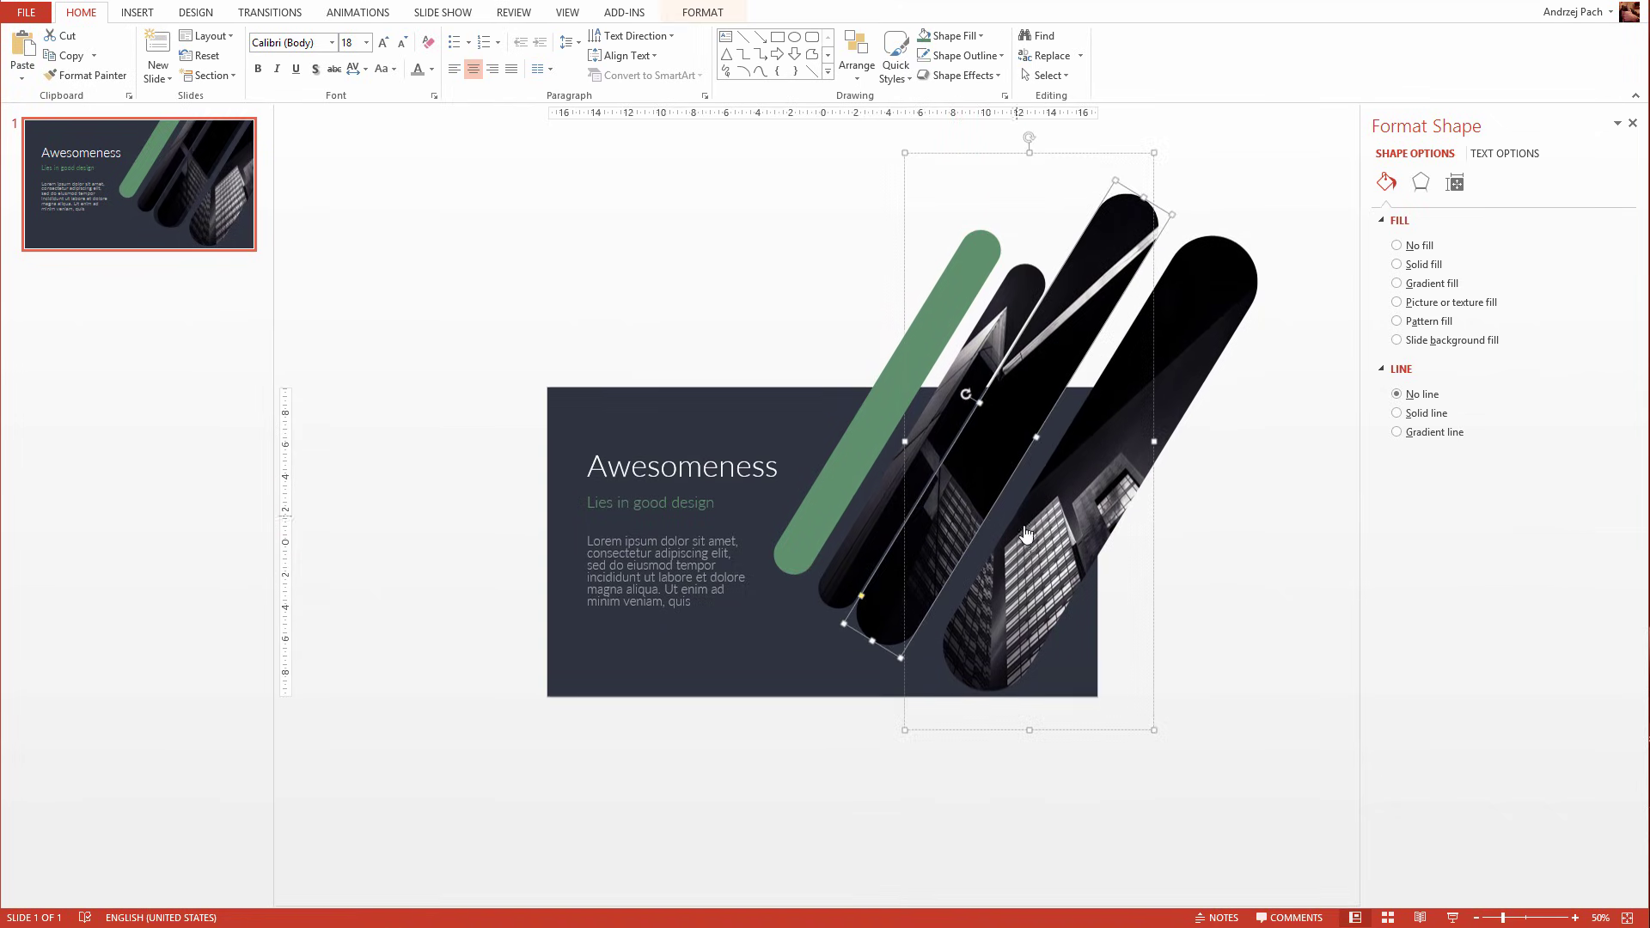
pyautogui.scroll(-1, 959, 483)
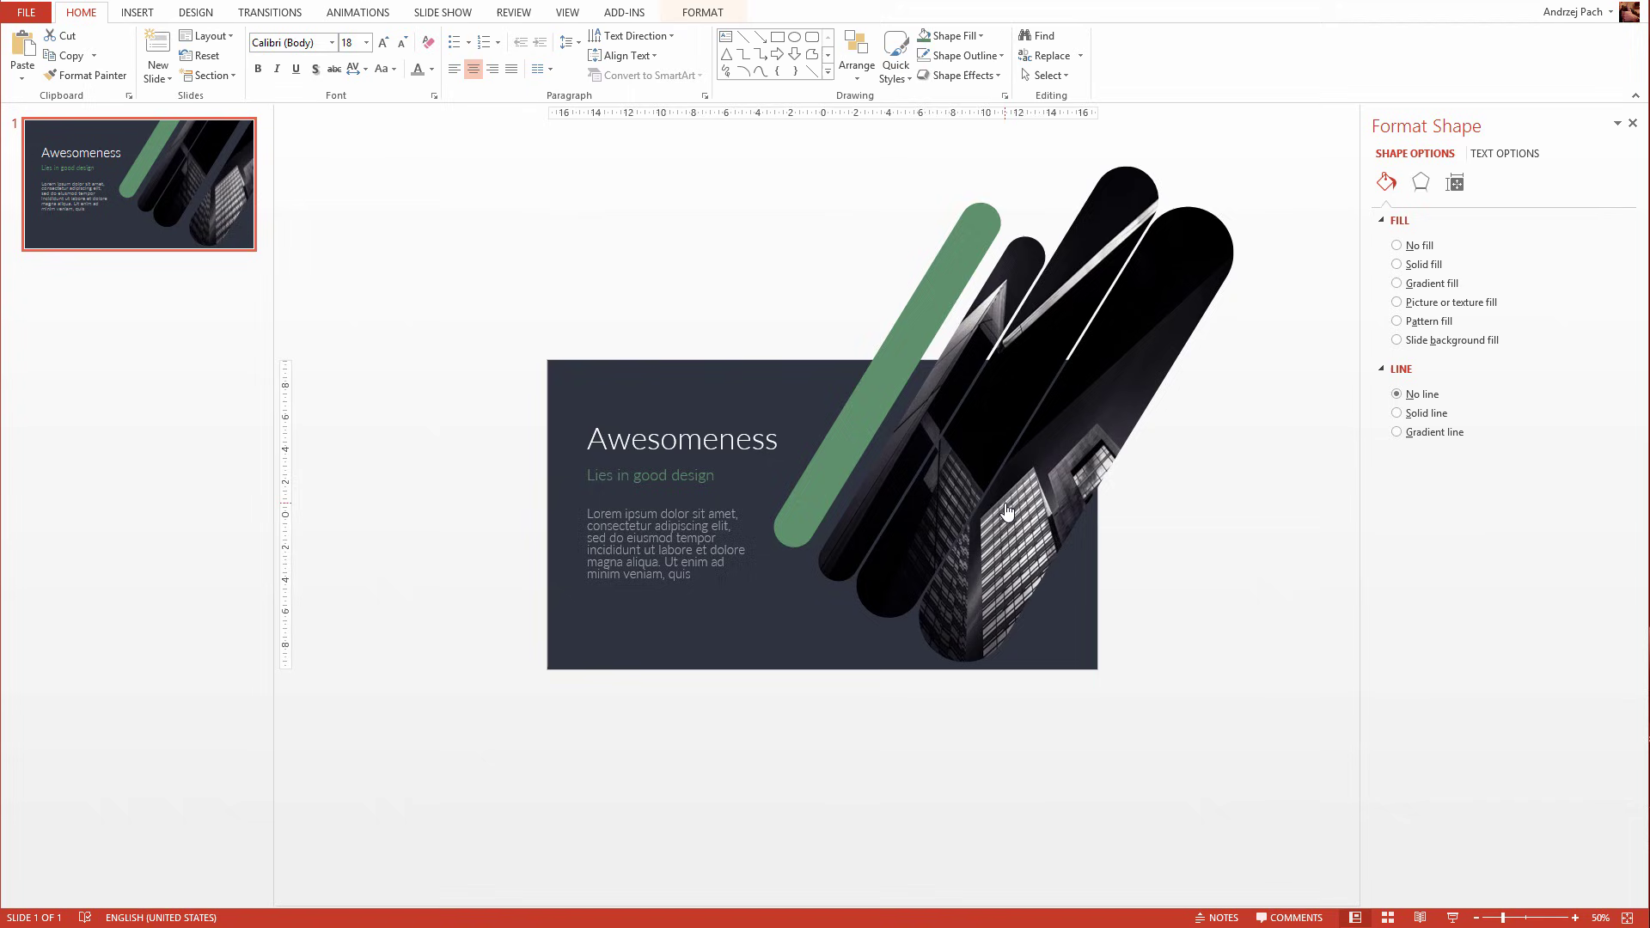
pyautogui.hotkey('ctrl', 'v')
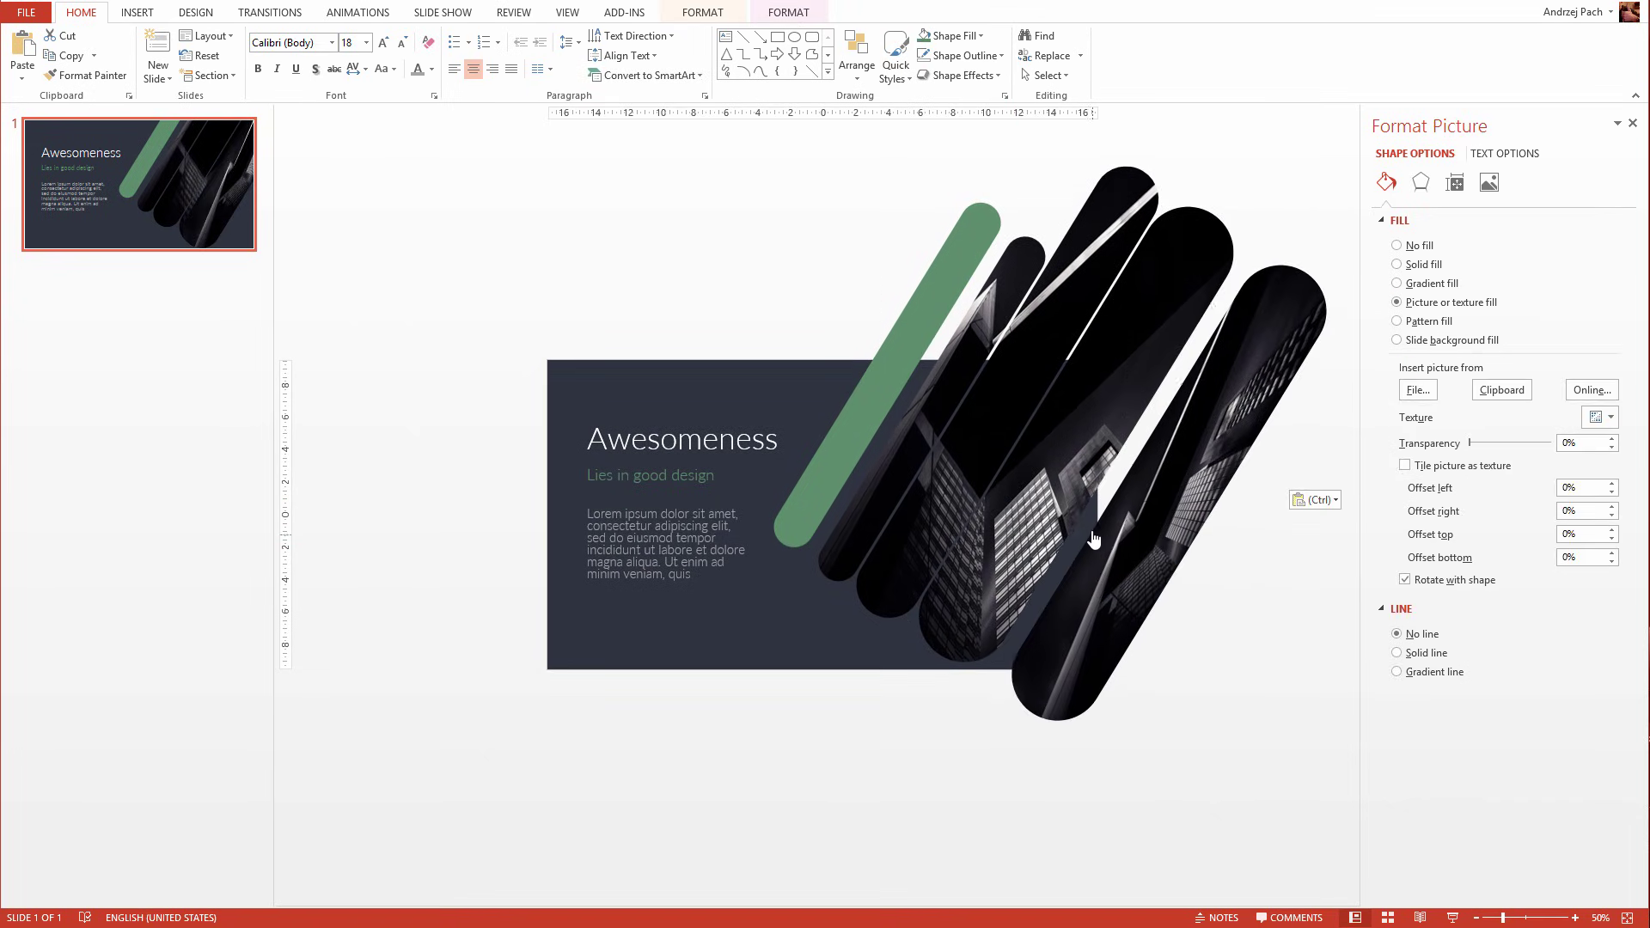
pyautogui.hotkey('ctrl', 'z')
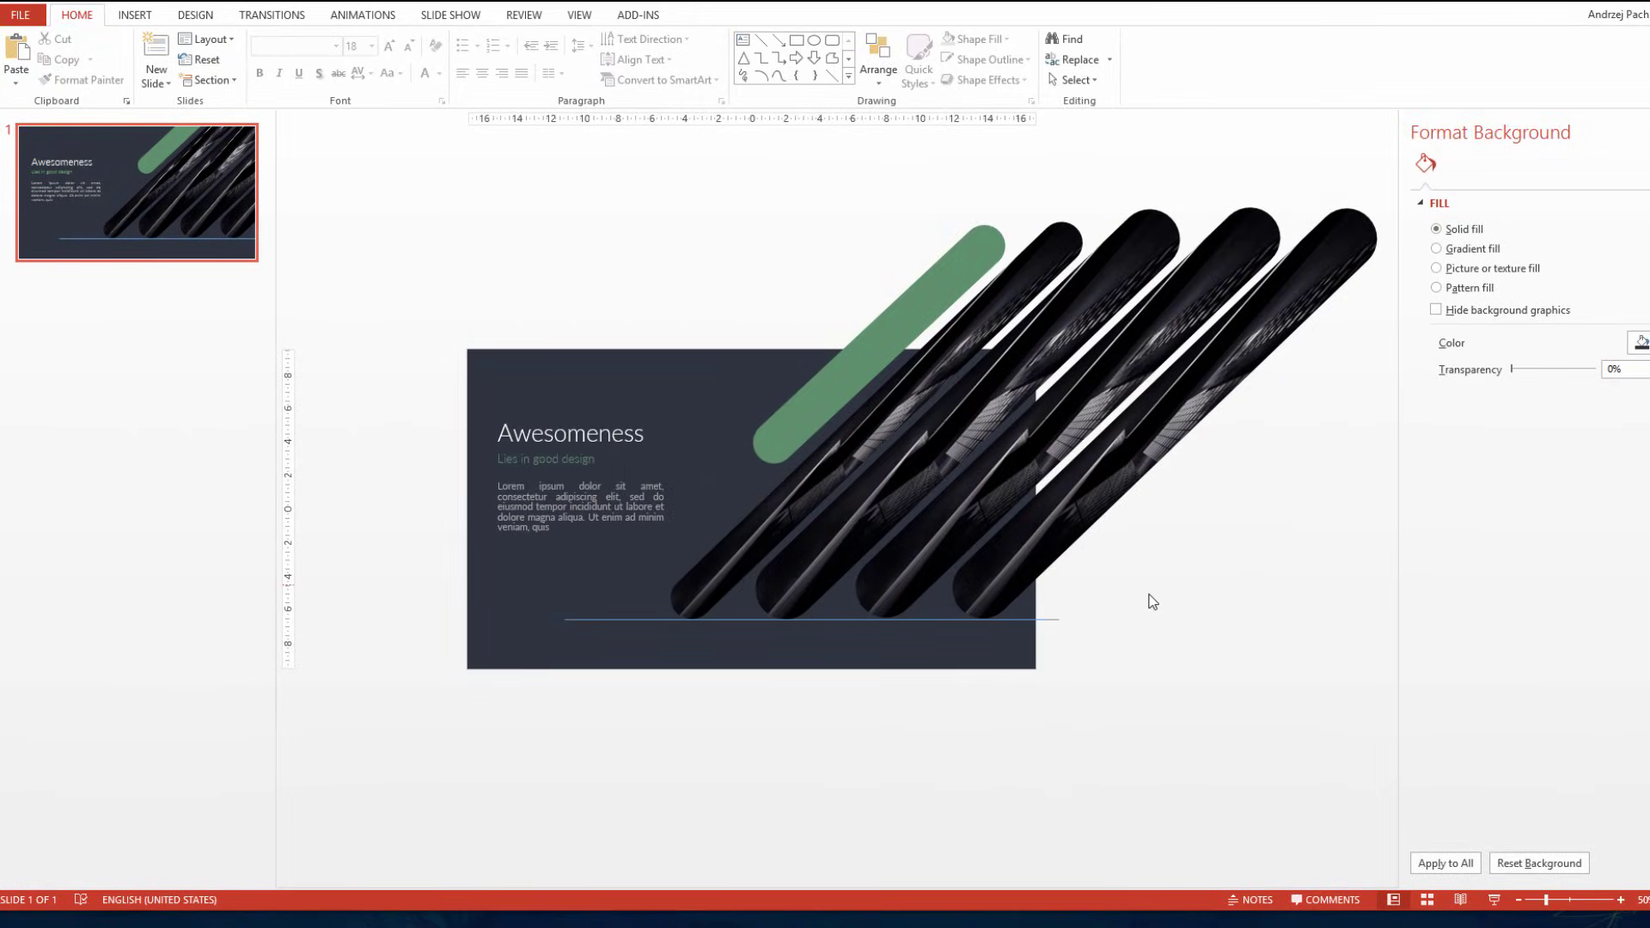
# Select all four photo bars and group them
pyautogui.click(1056, 520)
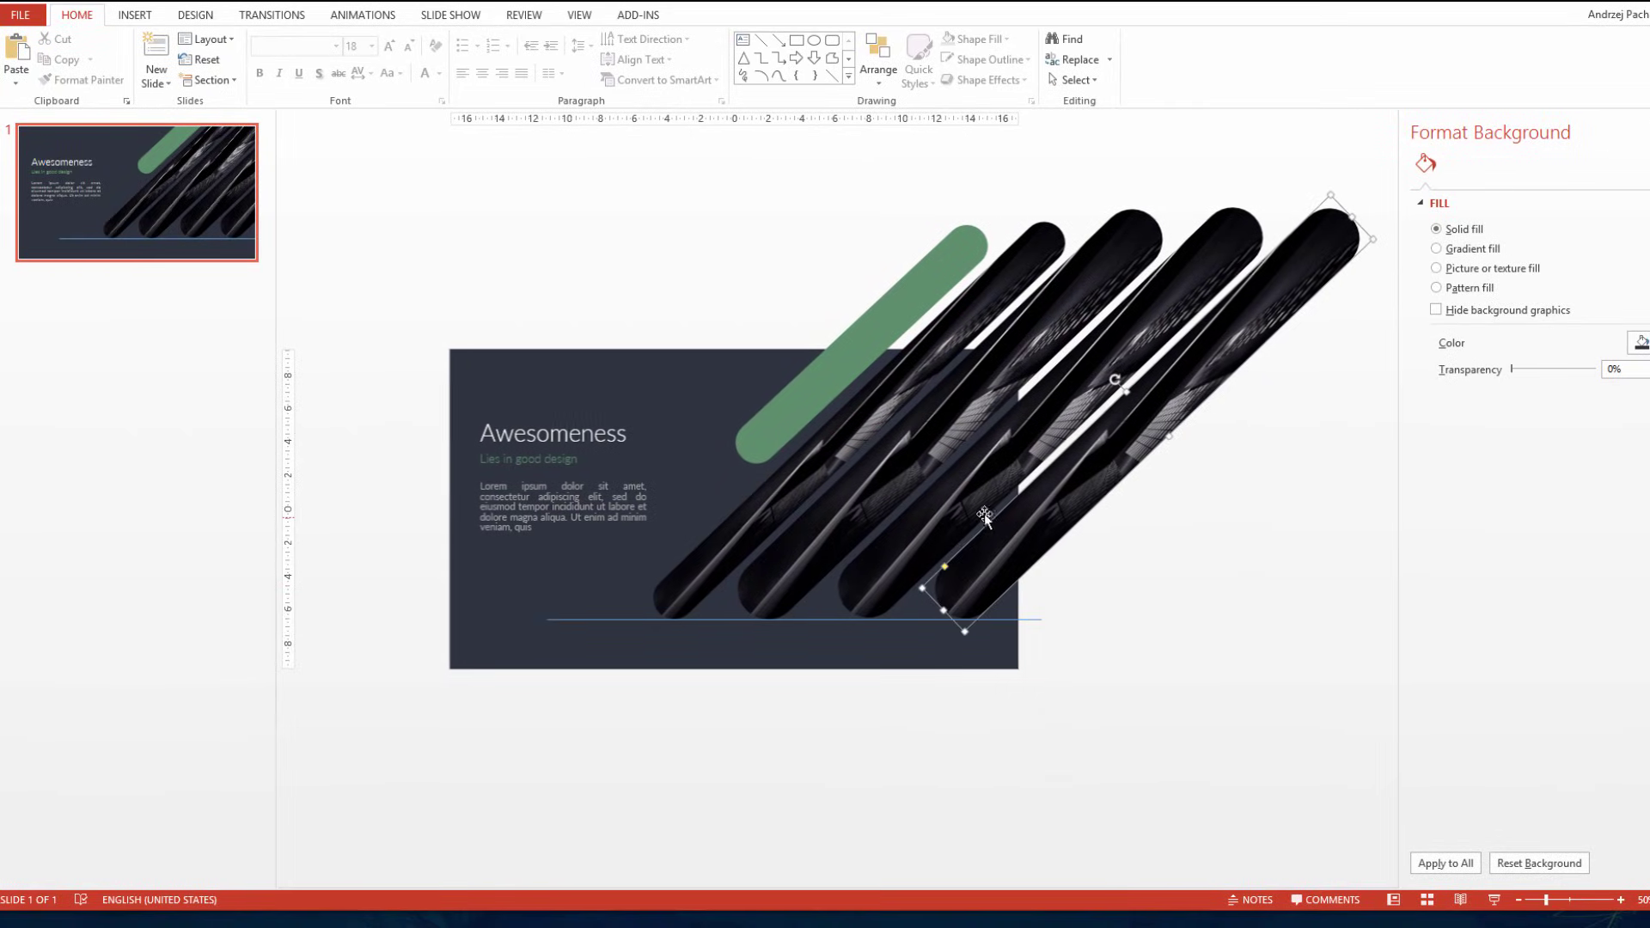
pyautogui.hotkey('ctrl', 'a')
pyautogui.rightClick(813, 482)
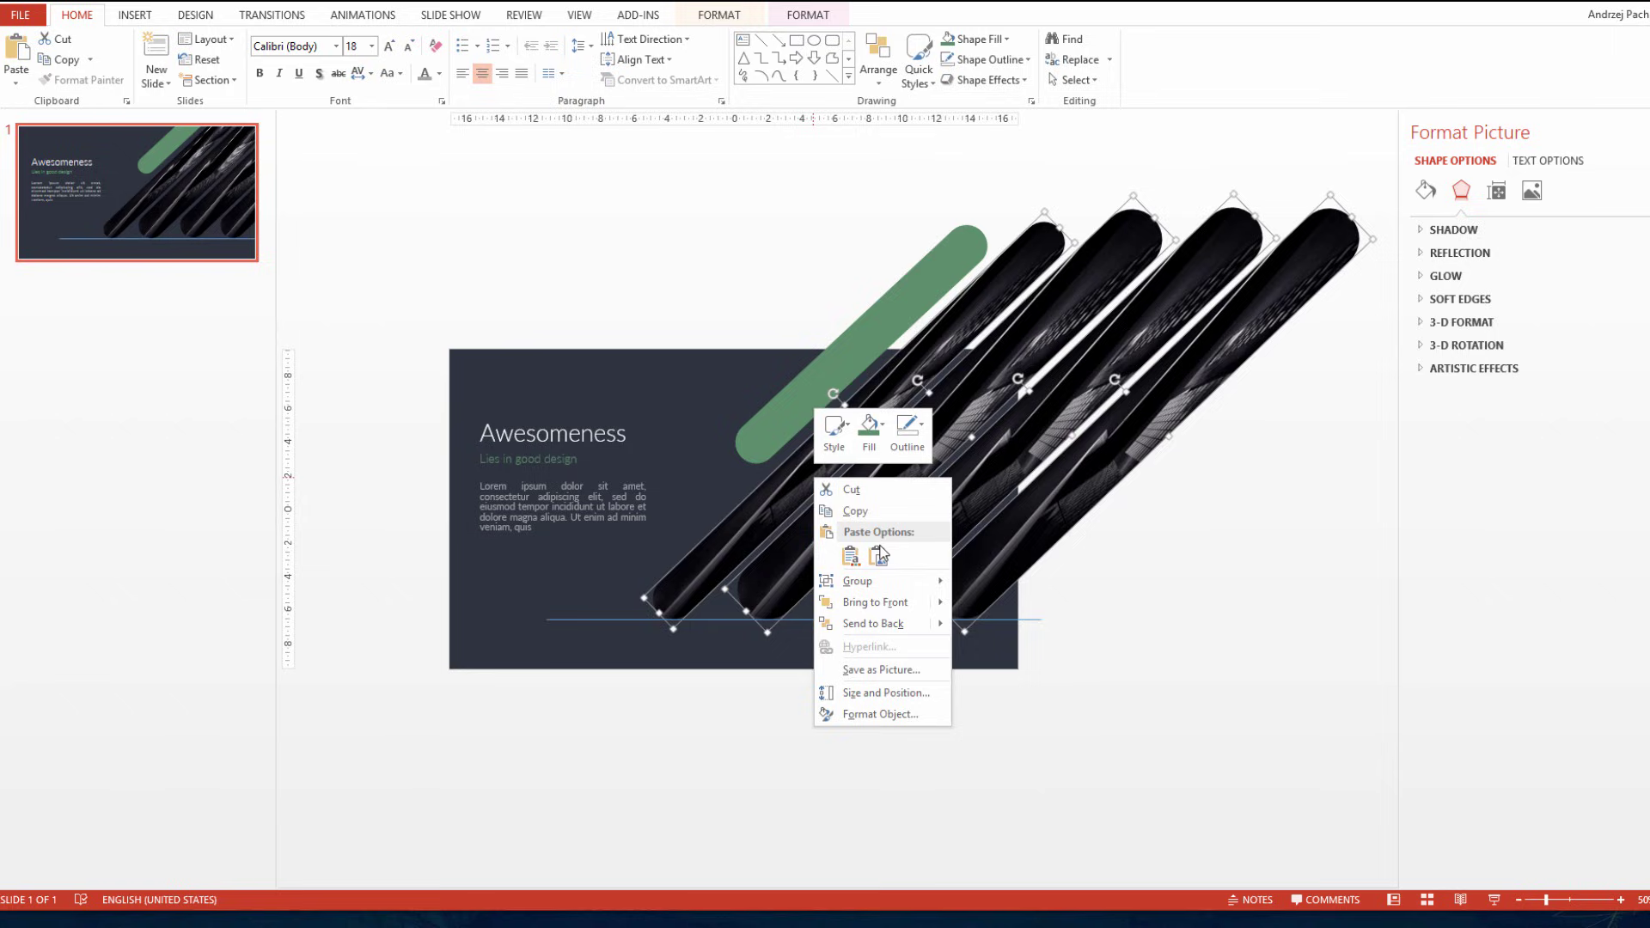
pyautogui.moveTo(891, 582)
pyautogui.click(997, 583)
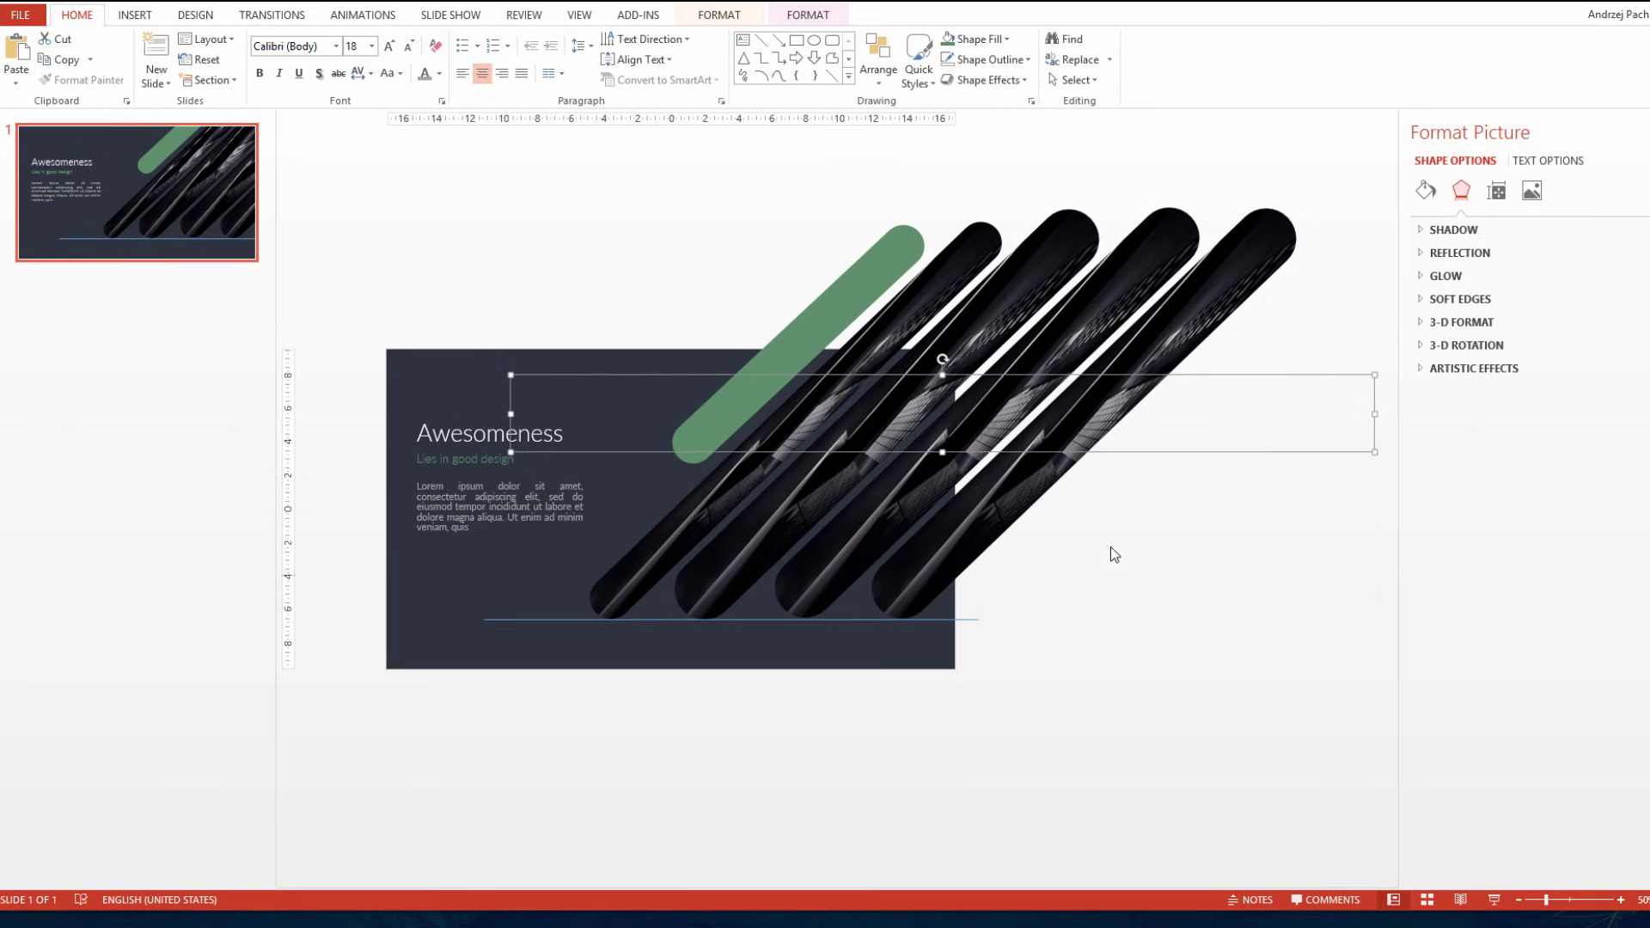
# Give the grouped bars a single picture fill spanning the whole group
pyautogui.click(1426, 190)
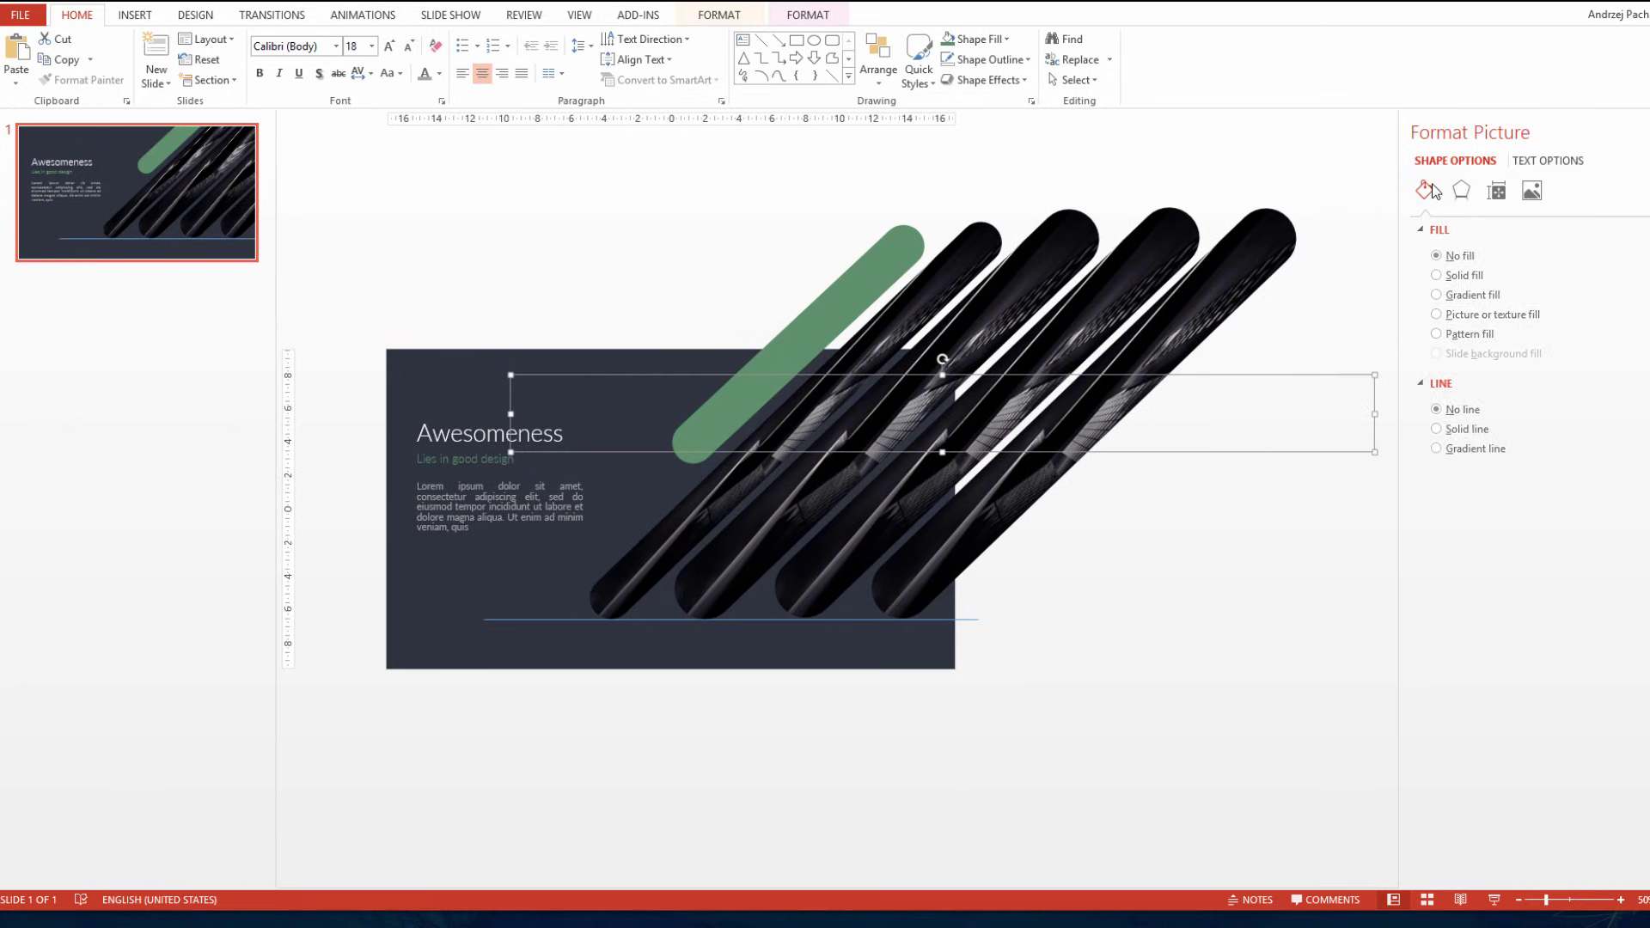
pyautogui.rightClick(1076, 413)
pyautogui.click(1104, 641)
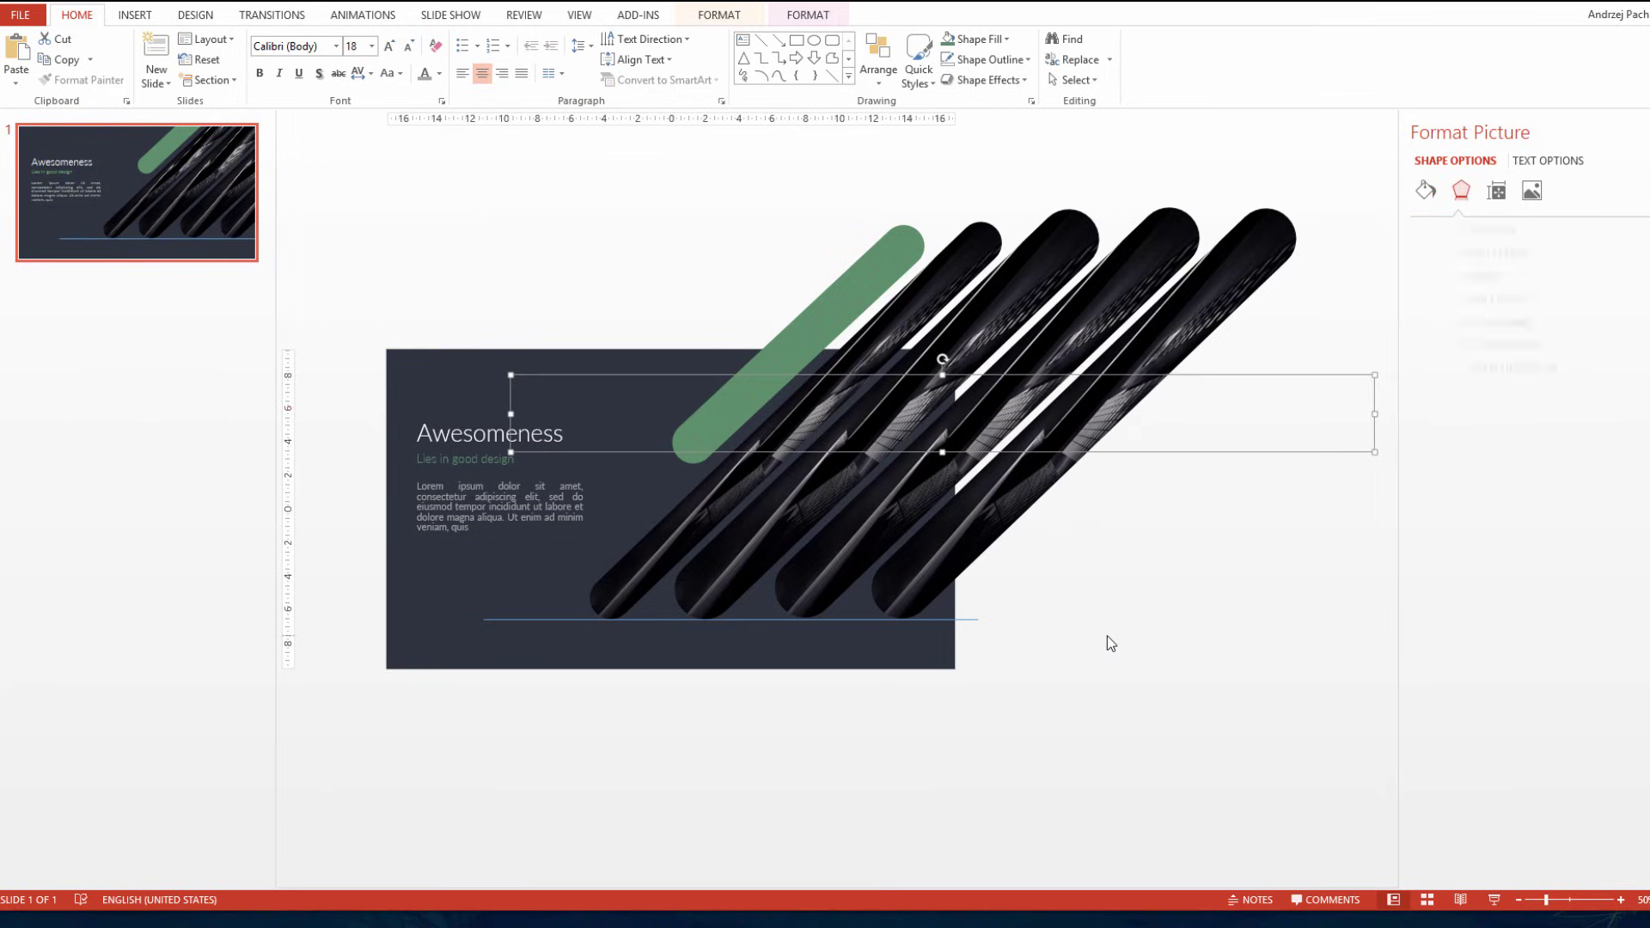
pyautogui.click(1426, 193)
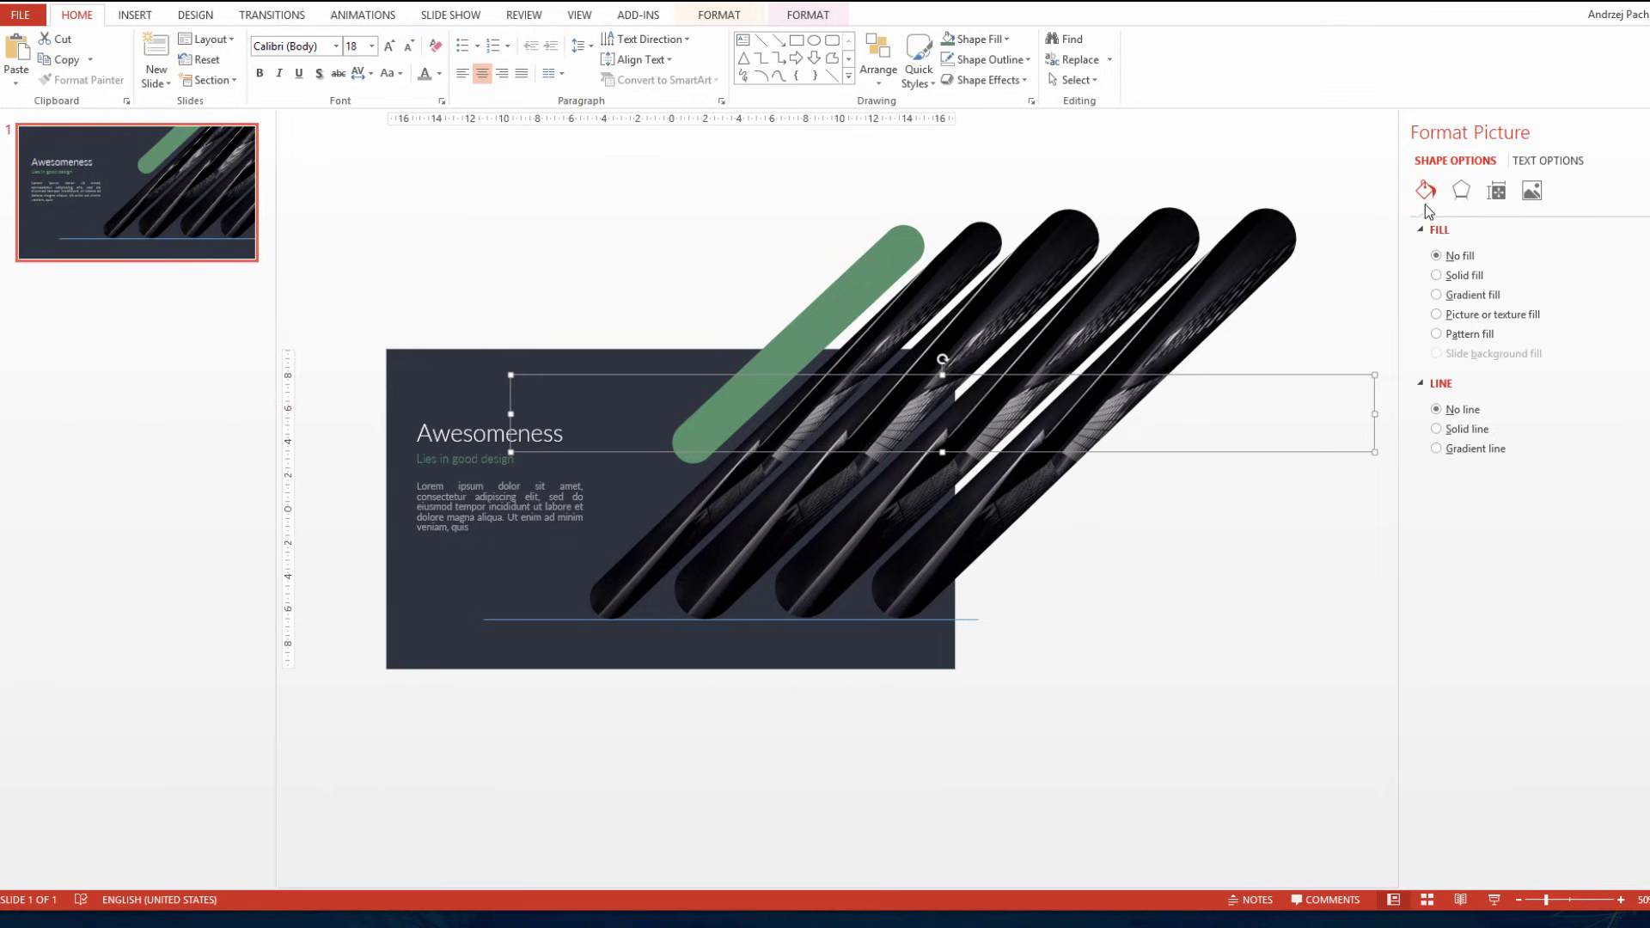
pyautogui.click(1436, 315)
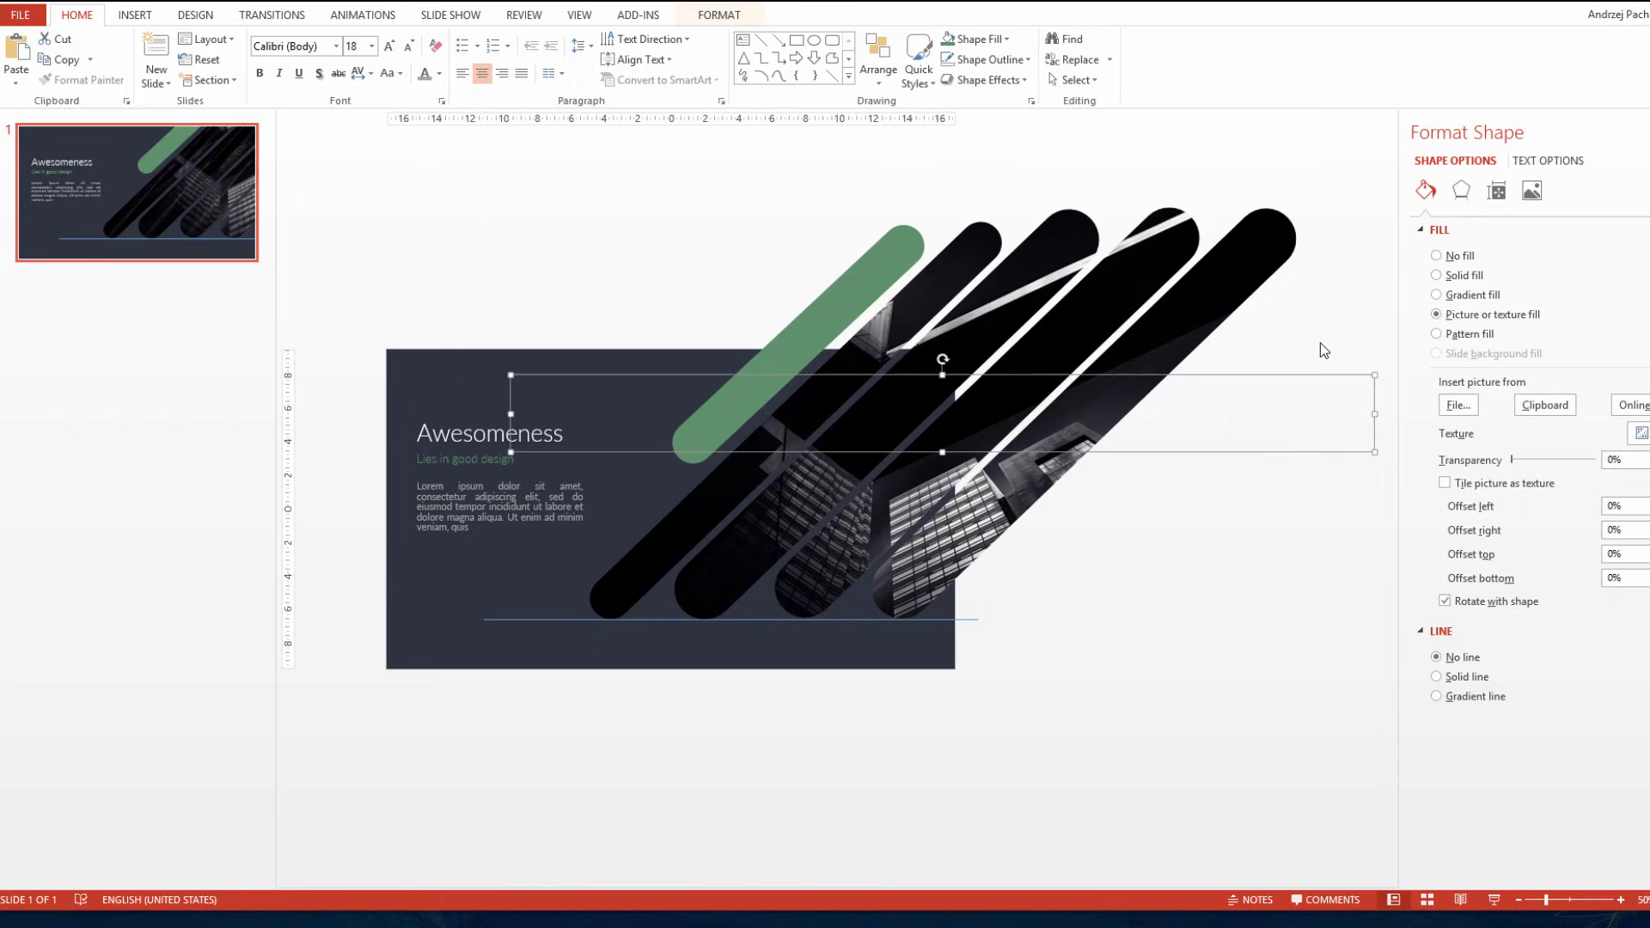
# Check the thin blue line, then bring up the slide's context menu
pyautogui.click(1097, 670)
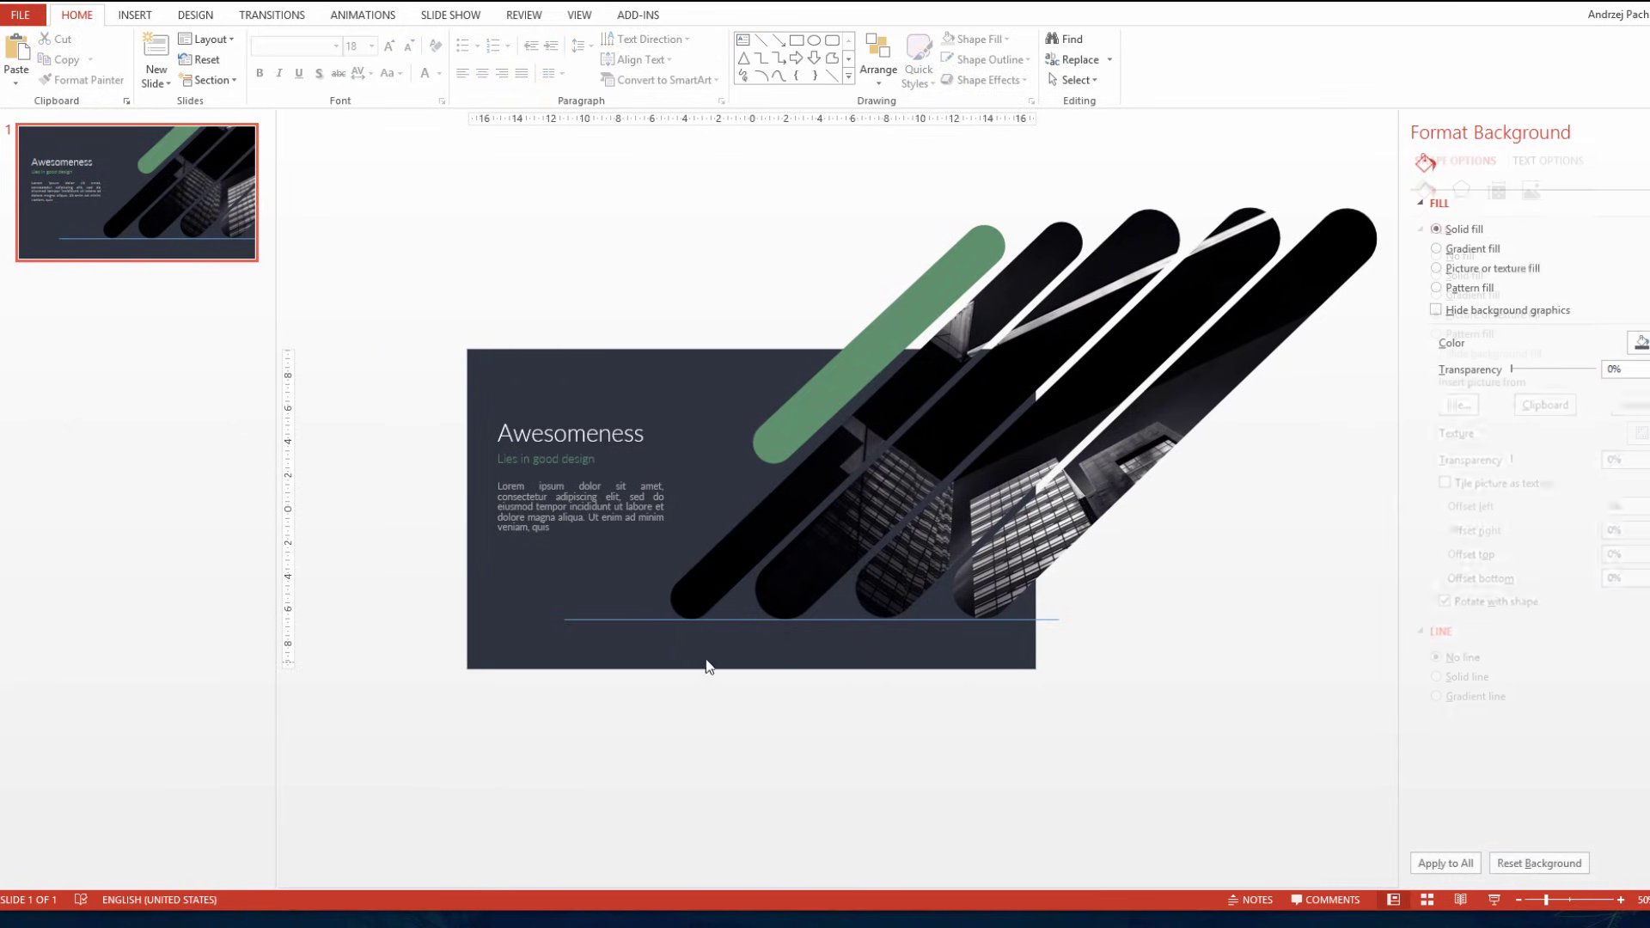
pyautogui.click(616, 619)
pyautogui.click(748, 684)
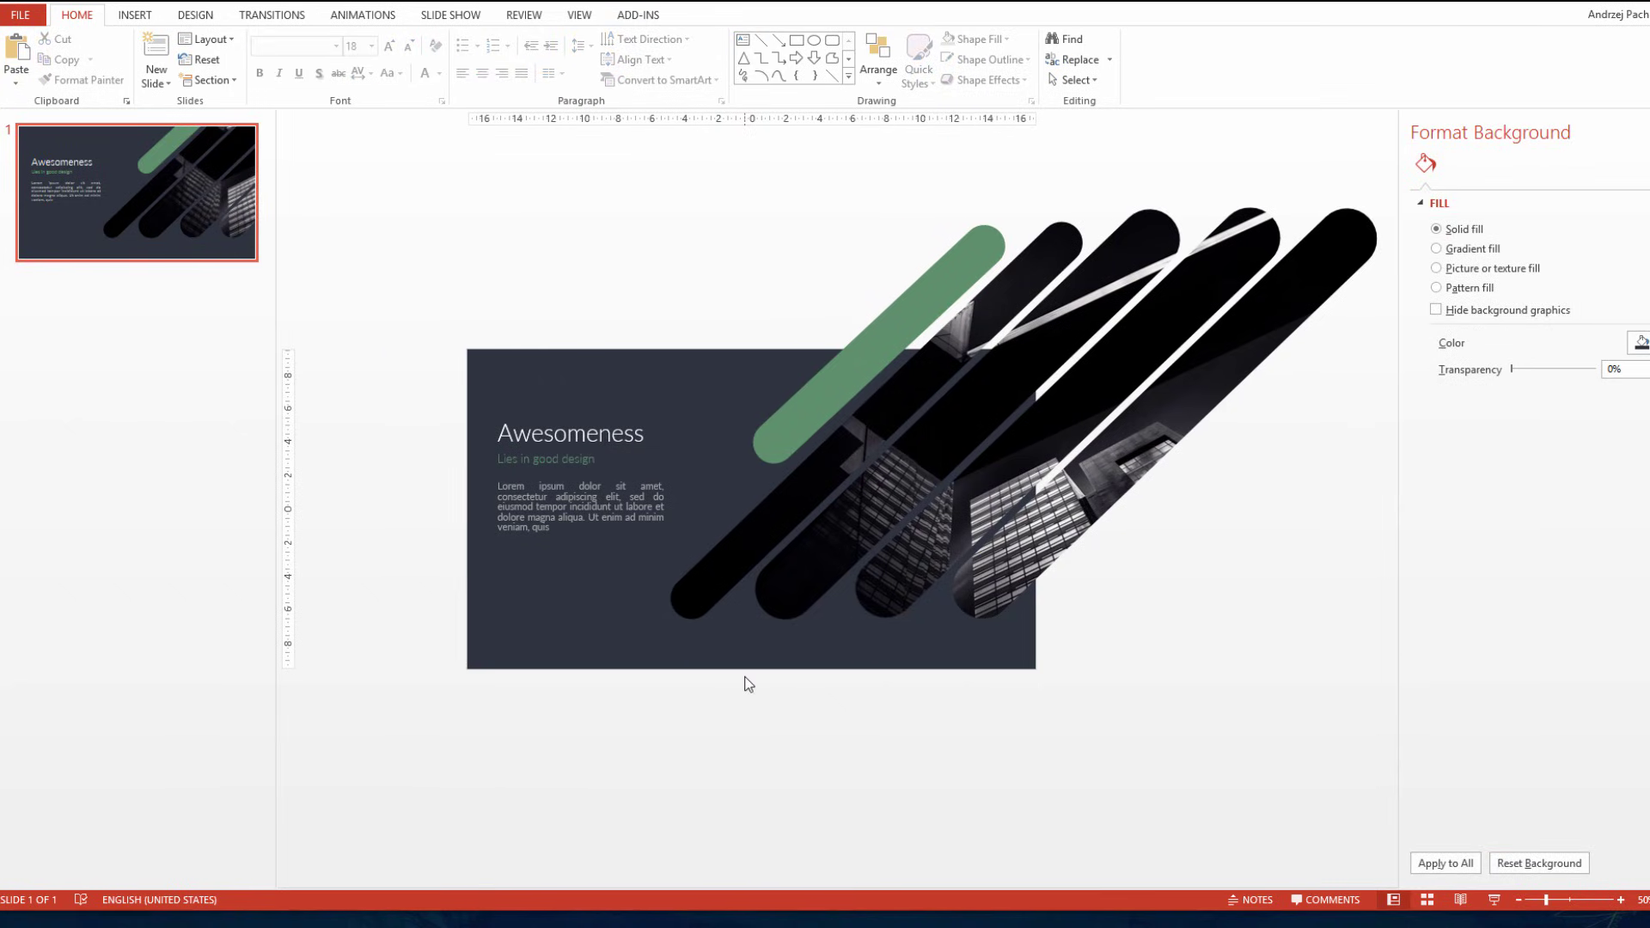
pyautogui.rightClick(576, 605)
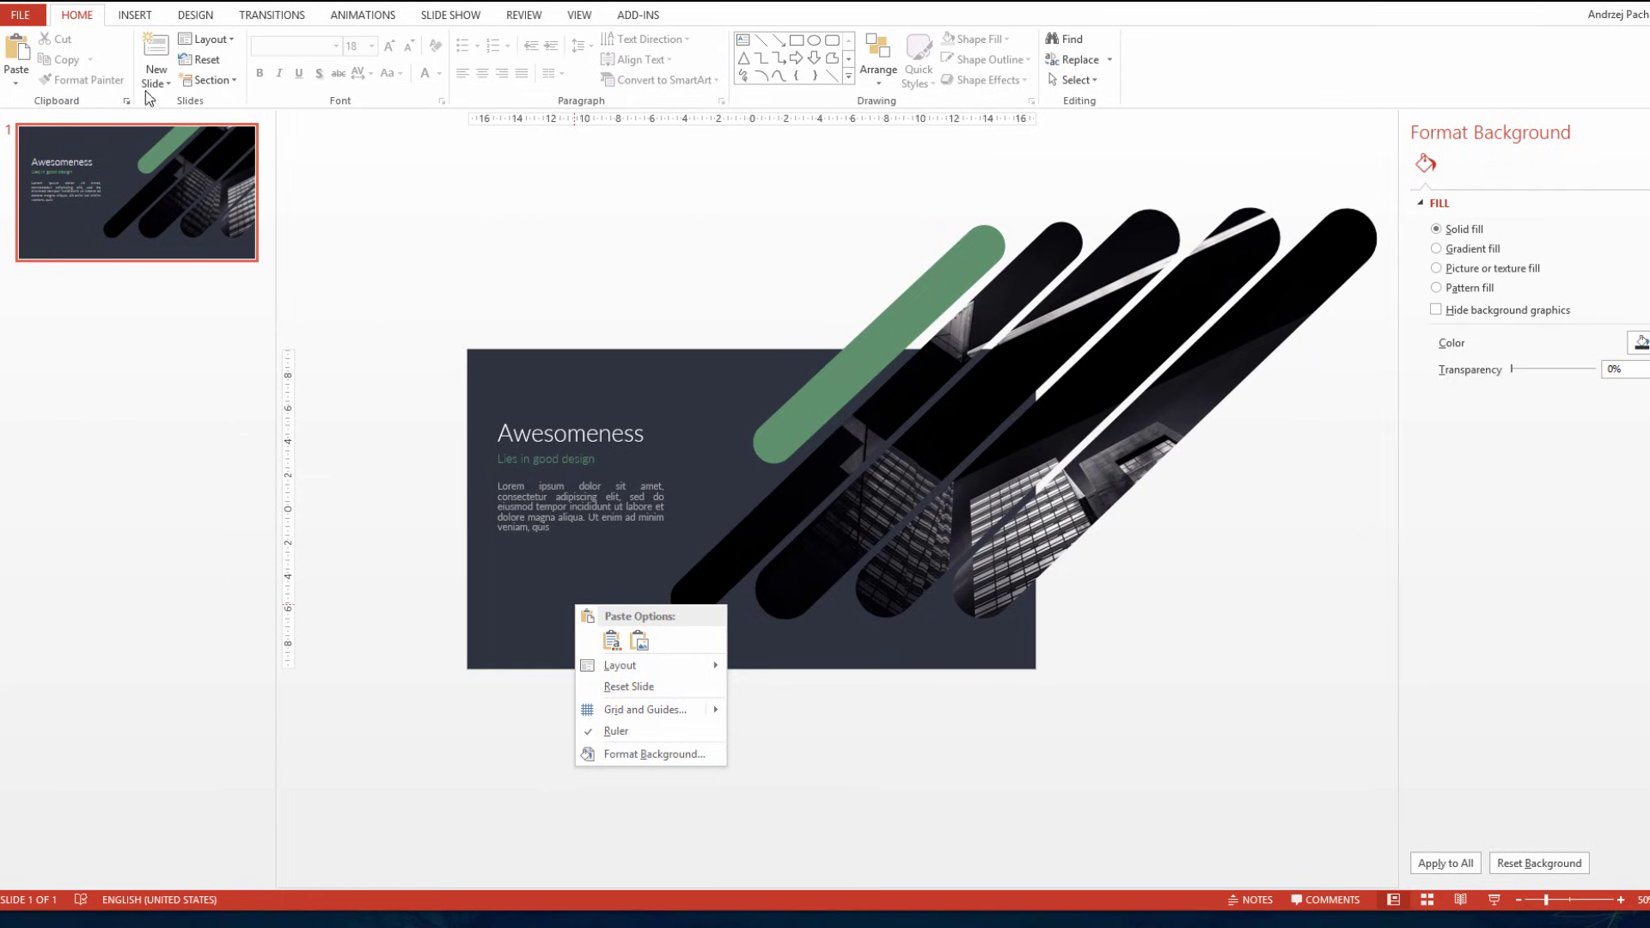
# Draw a rectangle above the slide and fill it with the navy background colour via Eyedropper
pyautogui.click(135, 15)
pyautogui.click(296, 56)
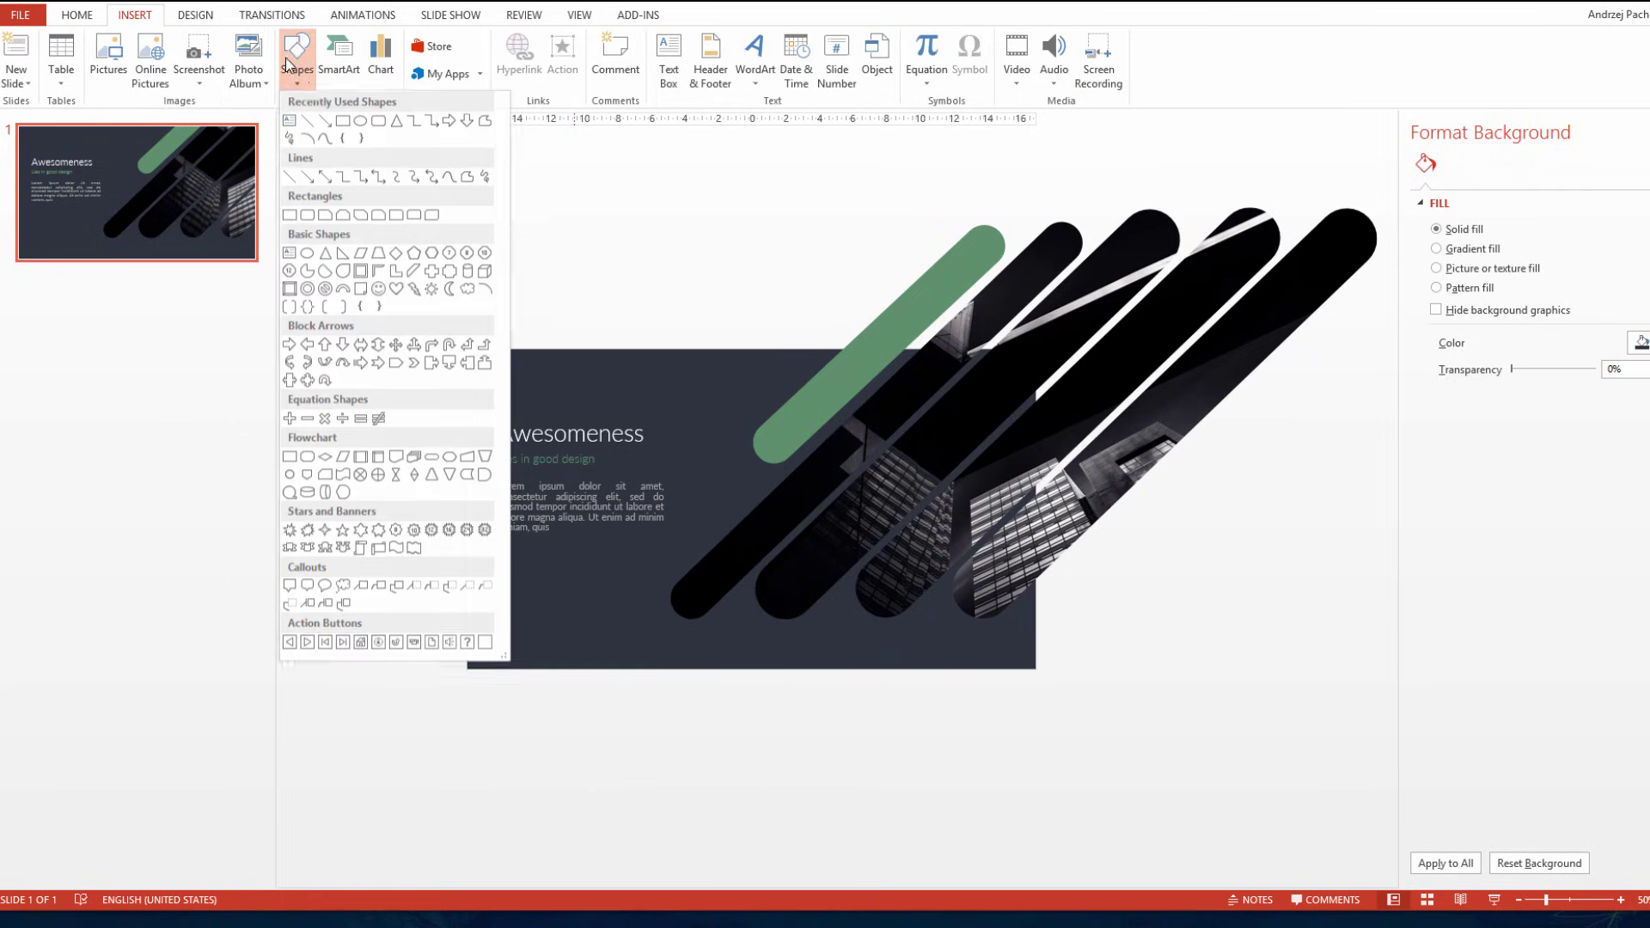
pyautogui.click(342, 122)
pyautogui.moveTo(466, 311); pyautogui.dragTo(776, 333)
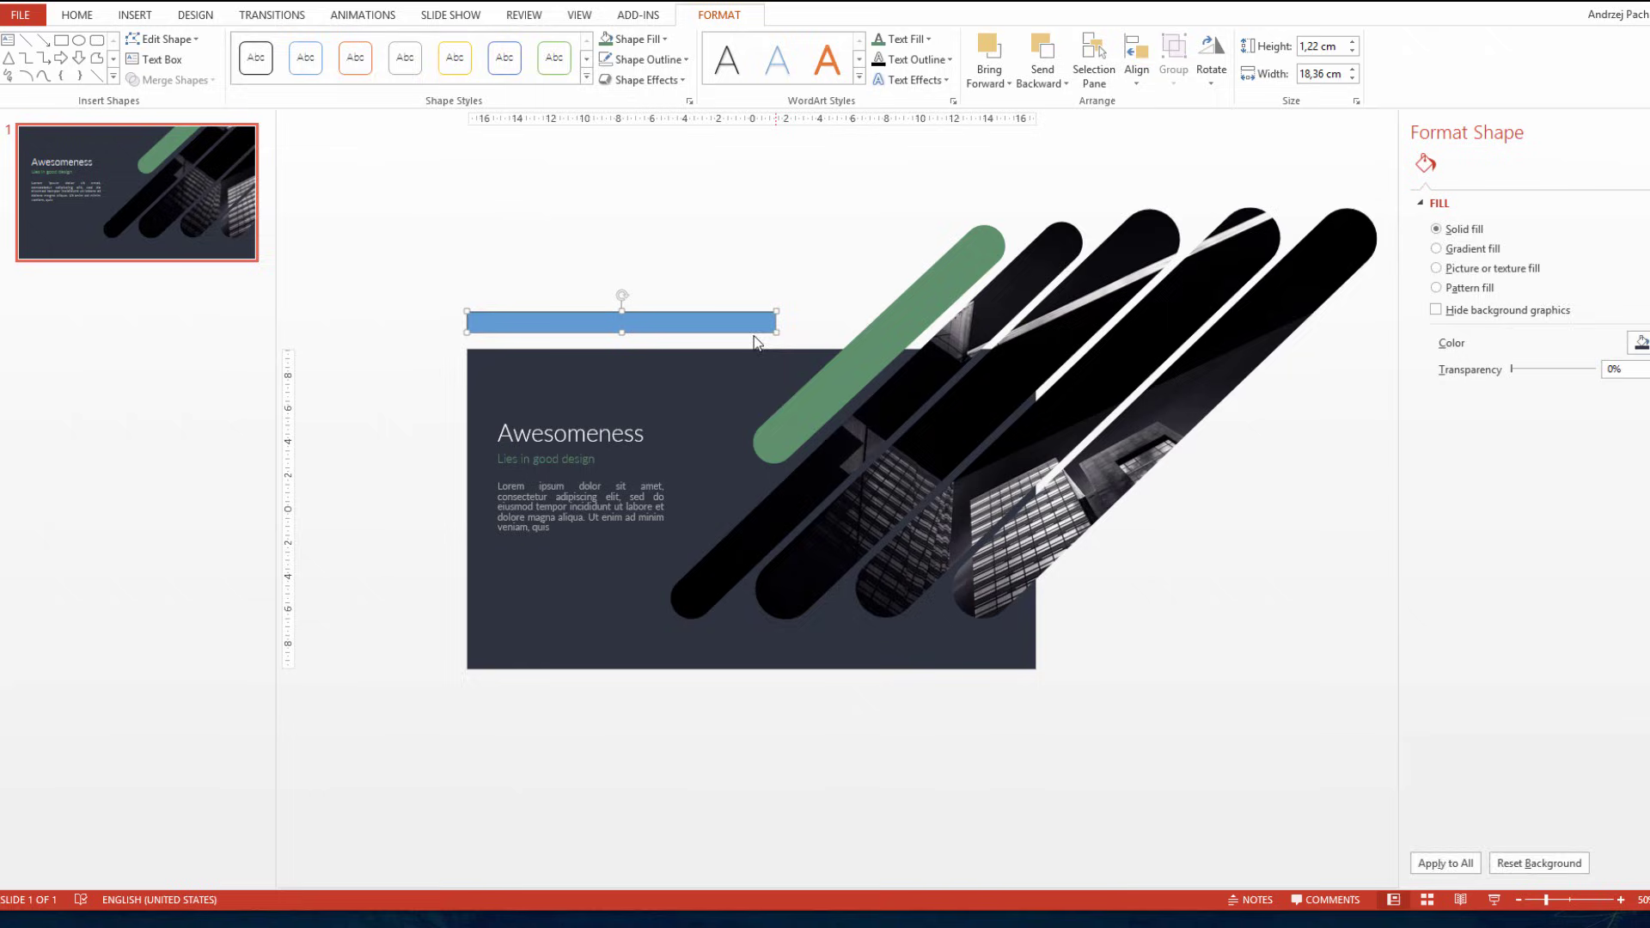
pyautogui.click(608, 60)
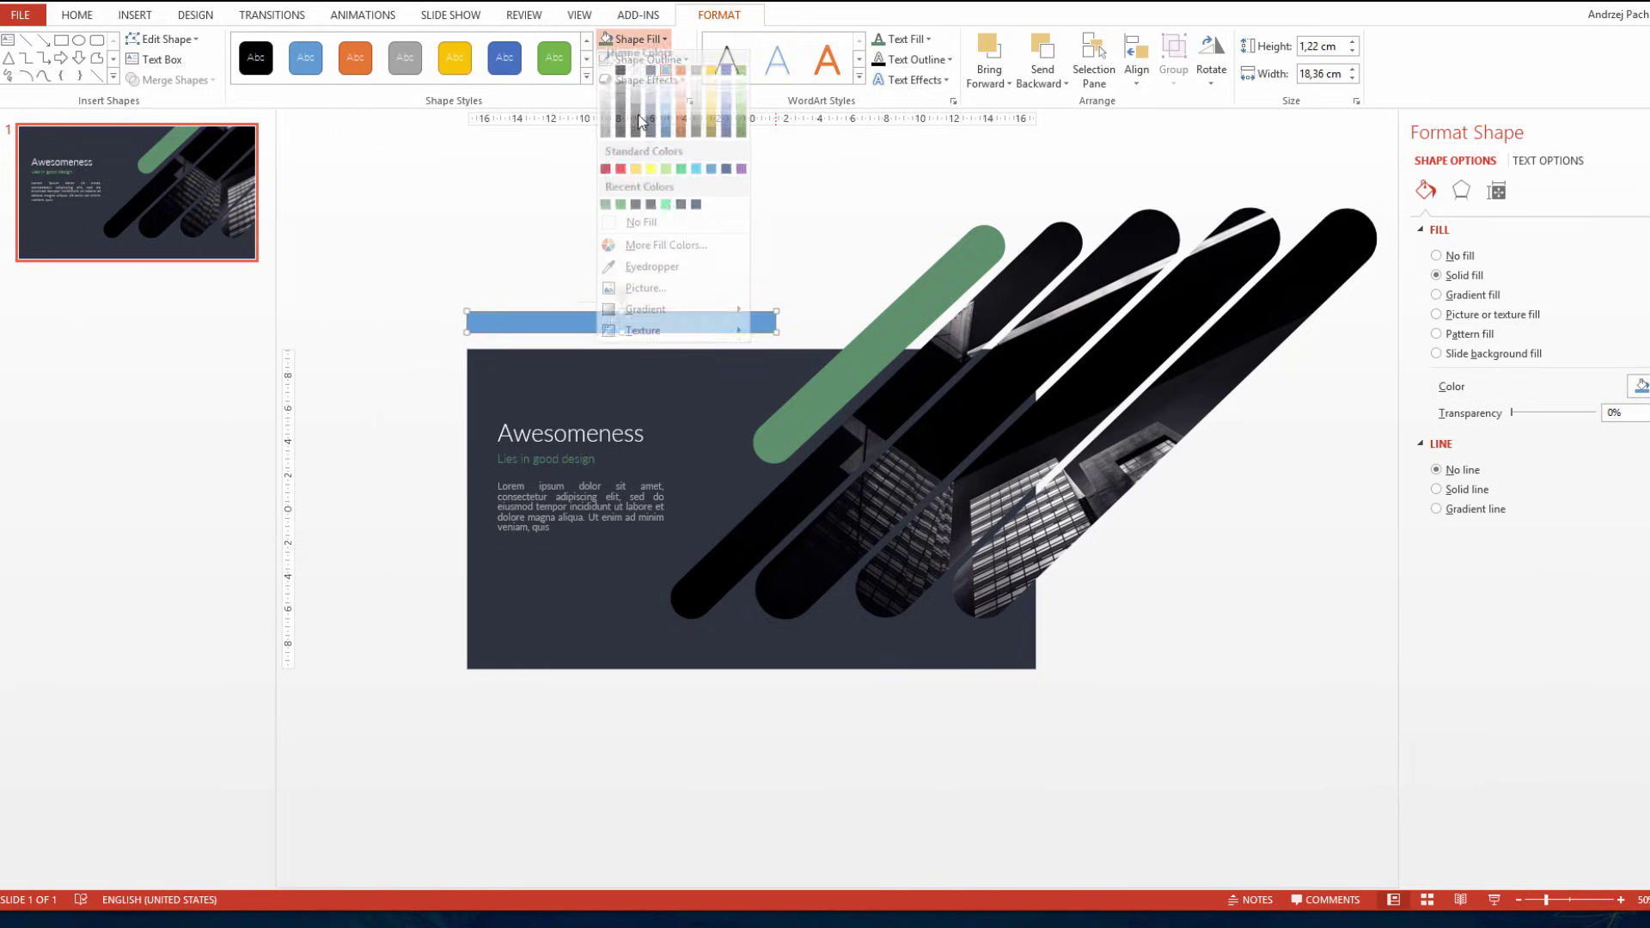
pyautogui.click(674, 257)
pyautogui.click(647, 378)
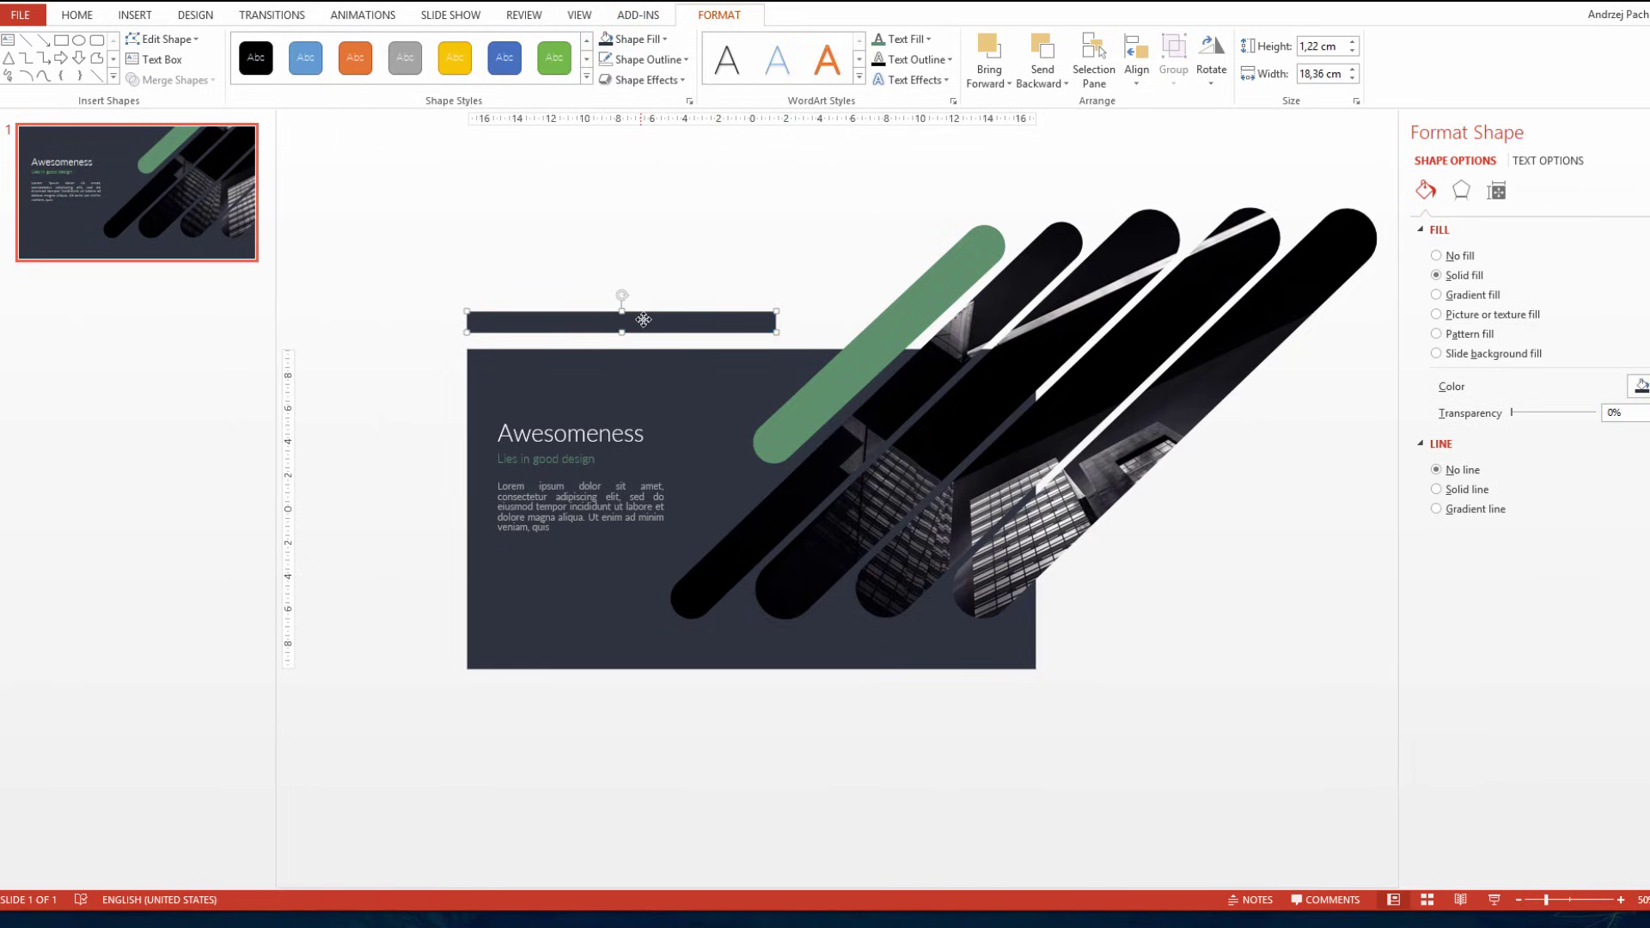
# Stretch the rectangle along the slide's top edge and place a vertical copy on the right edge
pyautogui.moveTo(641, 324); pyautogui.dragTo(650, 350)
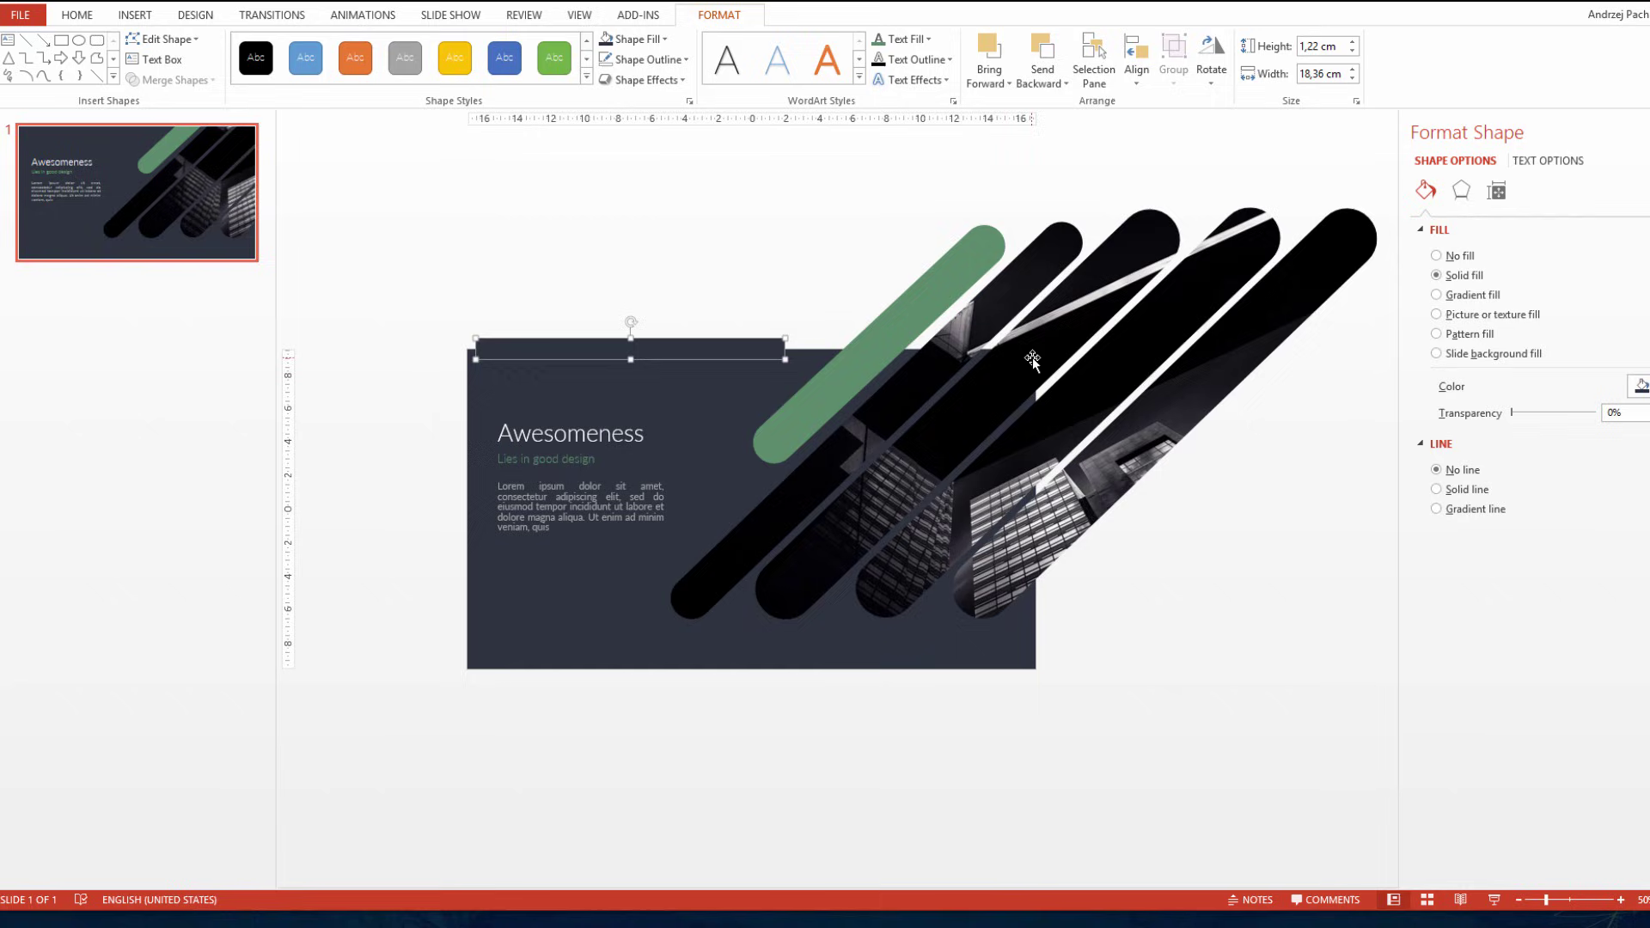
pyautogui.moveTo(795, 341); pyautogui.dragTo(1048, 339)
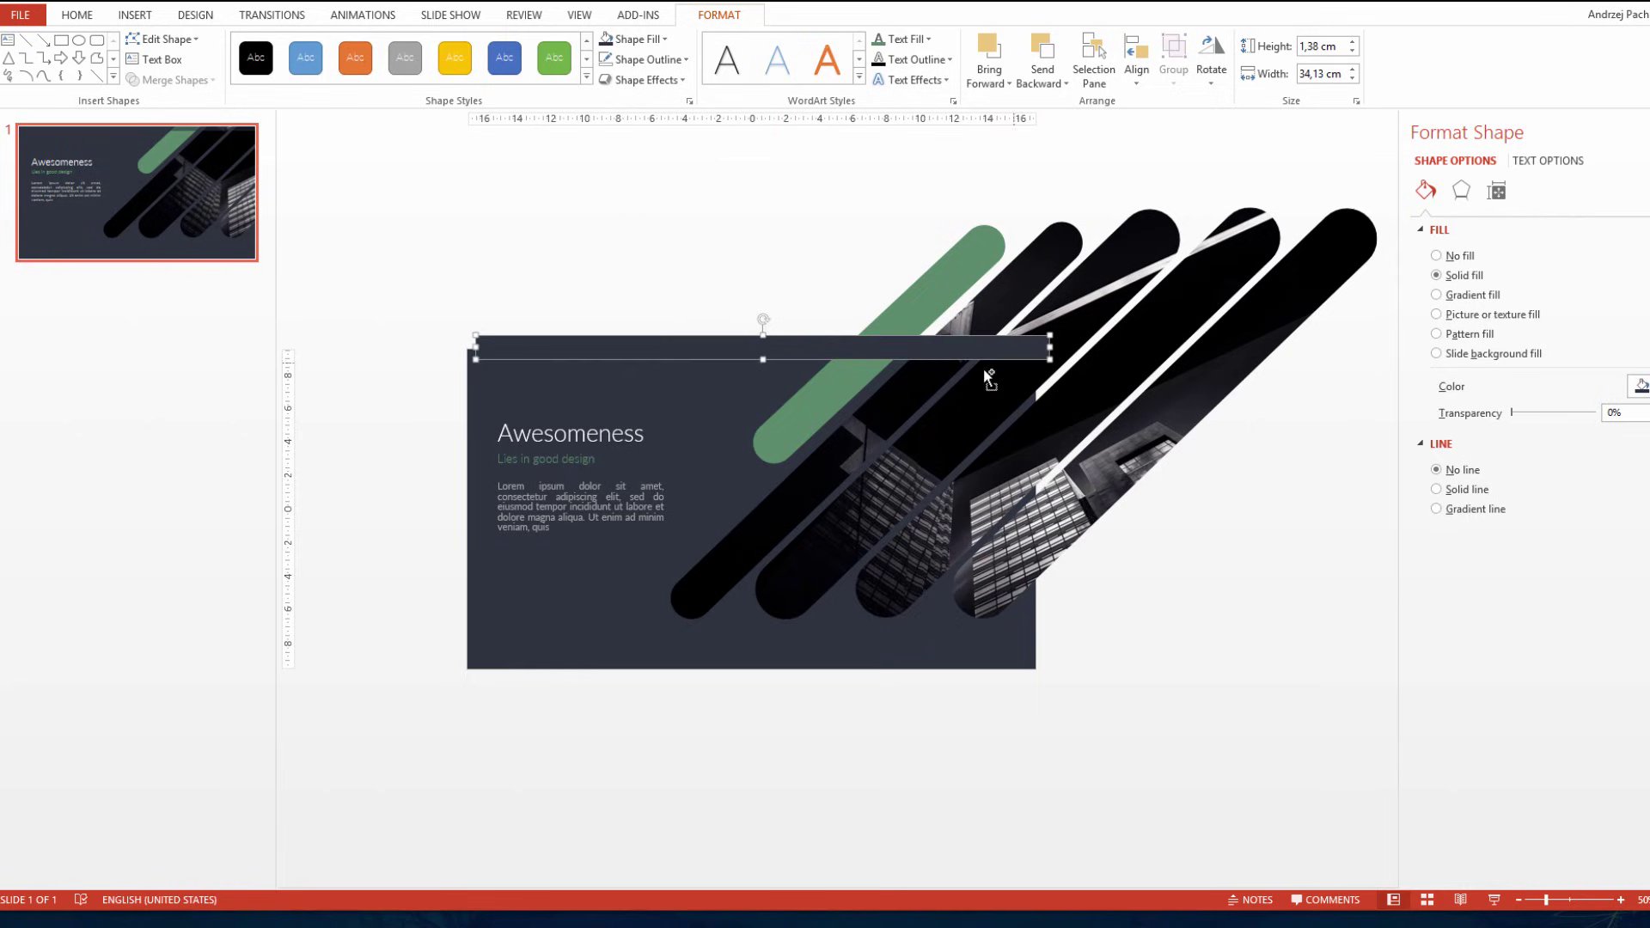
pyautogui.moveTo(756, 343); pyautogui.dragTo(1102, 434)
pyautogui.moveTo(996, 418); pyautogui.dragTo(1029, 610)
pyautogui.scroll(-1, 1107, 662)
pyautogui.click(1107, 662)
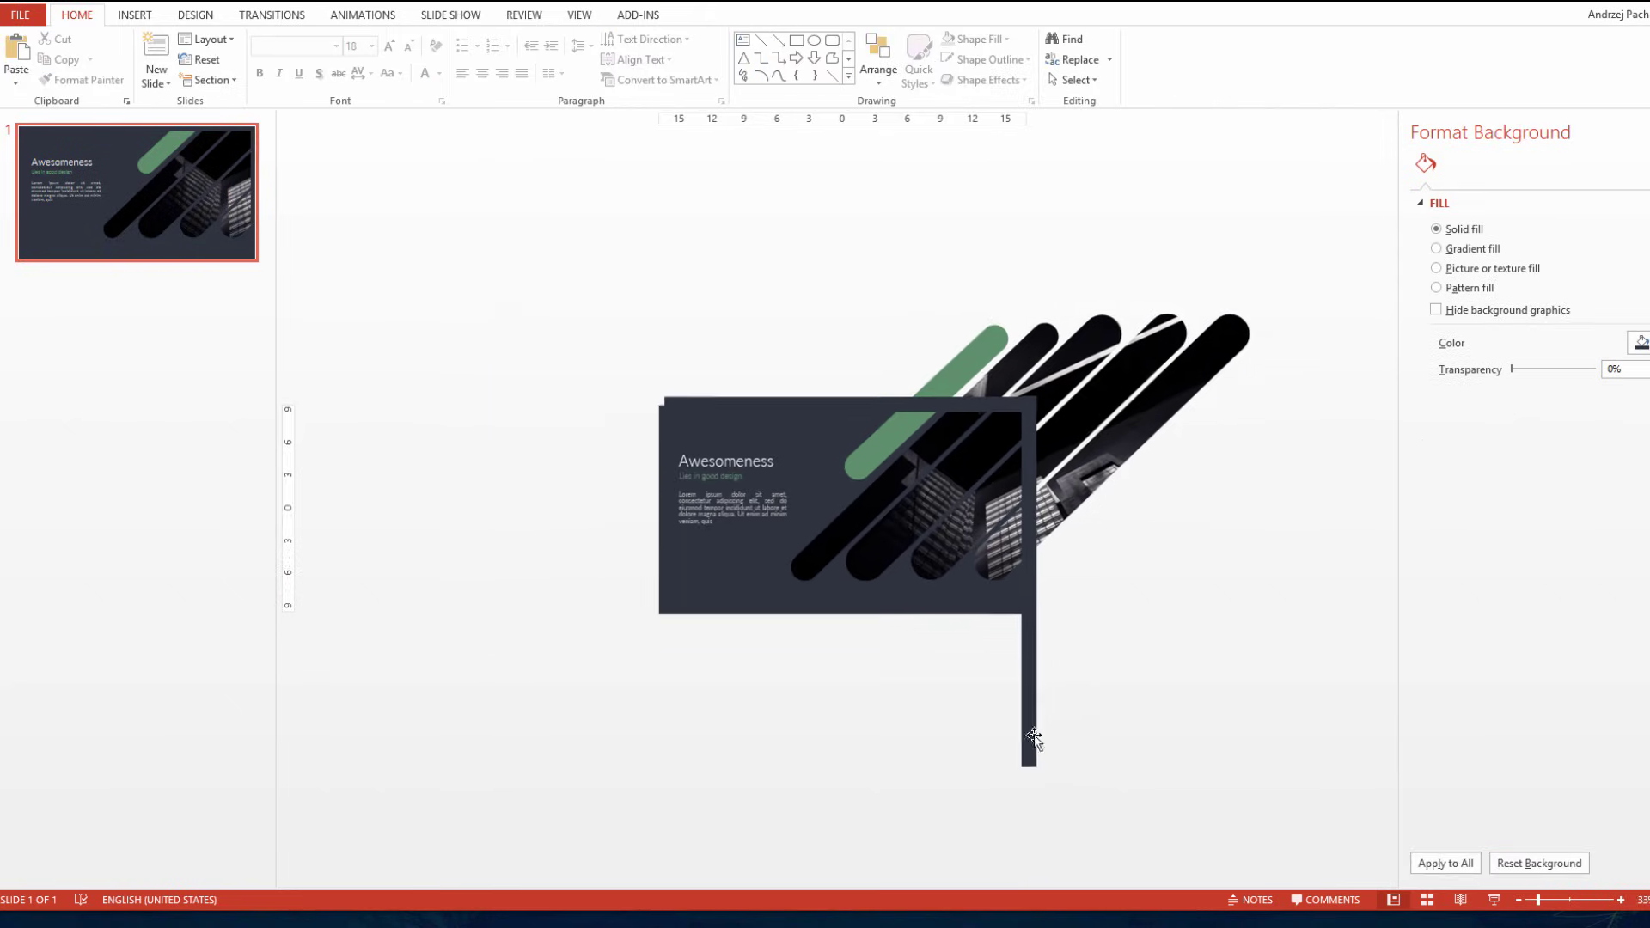